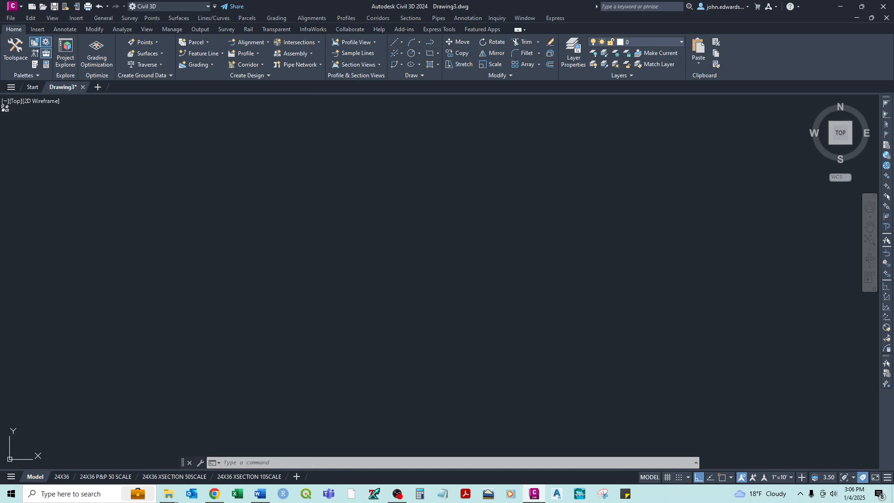
Draw five connected horizontal and vertical line segments in model space, running up, right, down, left and down
{"action": "left_click", "coordinate": [394, 42]}
{"action": "left_click", "coordinate": [269, 244]}
{"action": "left_click", "coordinate": [296, 183]}
{"action": "left_click", "coordinate": [376, 206]}
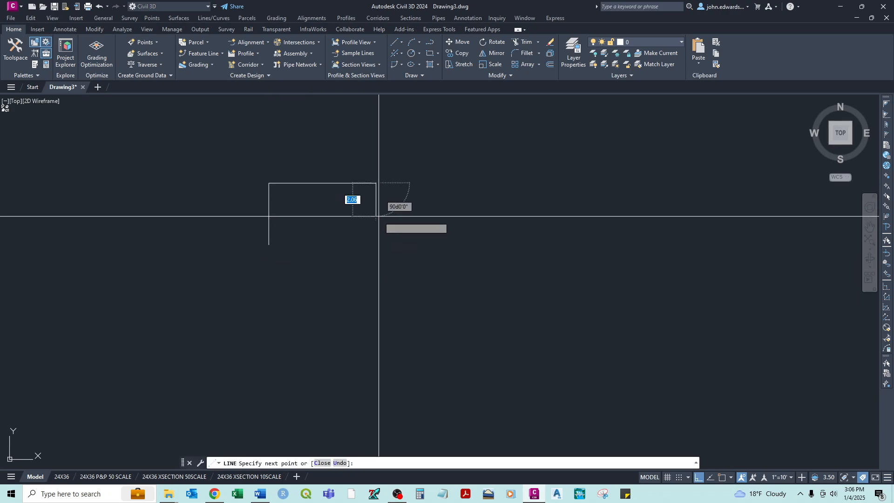
{"action": "left_click", "coordinate": [374, 248]}
{"action": "left_click", "coordinate": [304, 286]}
{"action": "left_click", "coordinate": [305, 311]}
Turn off Ortho mode, continue the line with five freely angled zigzag segments, and end the Line command
{"action": "key", "text": "F8"}
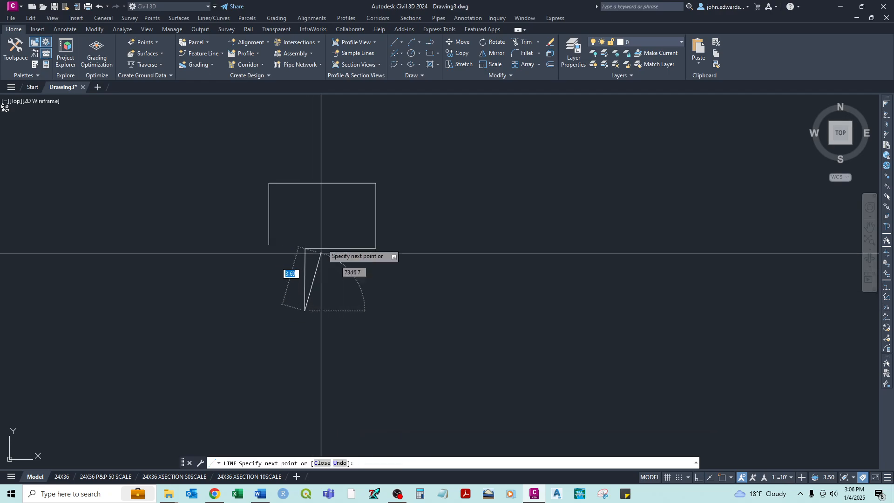
{"action": "left_click", "coordinate": [323, 203]}
{"action": "left_click", "coordinate": [389, 269]}
{"action": "left_click", "coordinate": [381, 308]}
{"action": "left_click", "coordinate": [417, 232]}
{"action": "left_click", "coordinate": [462, 211]}
{"action": "right_click", "coordinate": [479, 233]}
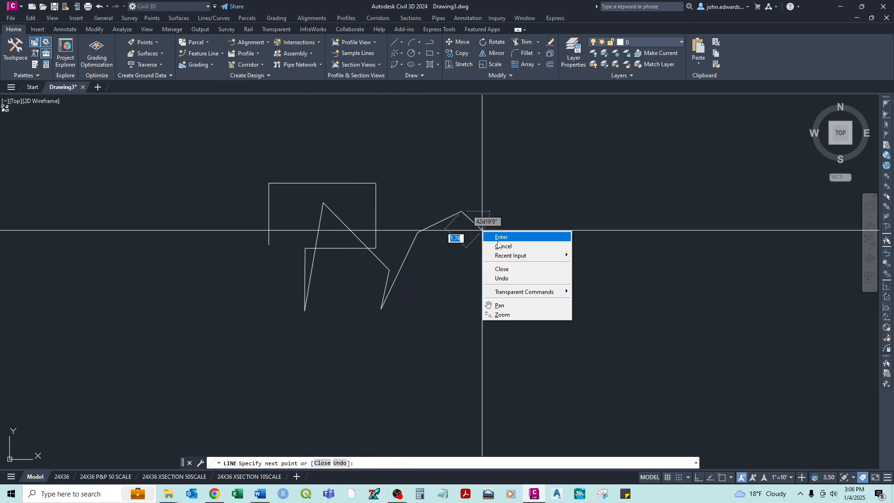
{"action": "left_click", "coordinate": [507, 236]}
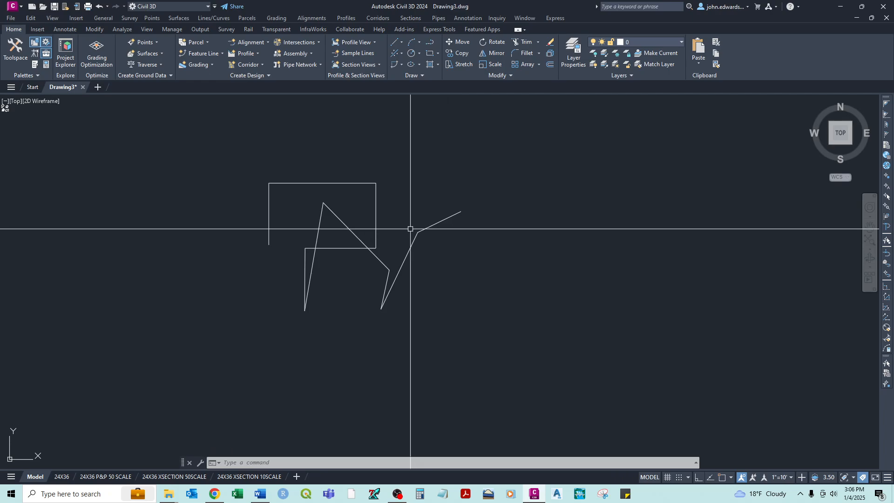
Navigate around the drawn linework by panning it and repeatedly zooming out and in at different spots
{"action": "middle_click_drag", "start_coordinate": [383, 206], "coordinate": [446, 199]}
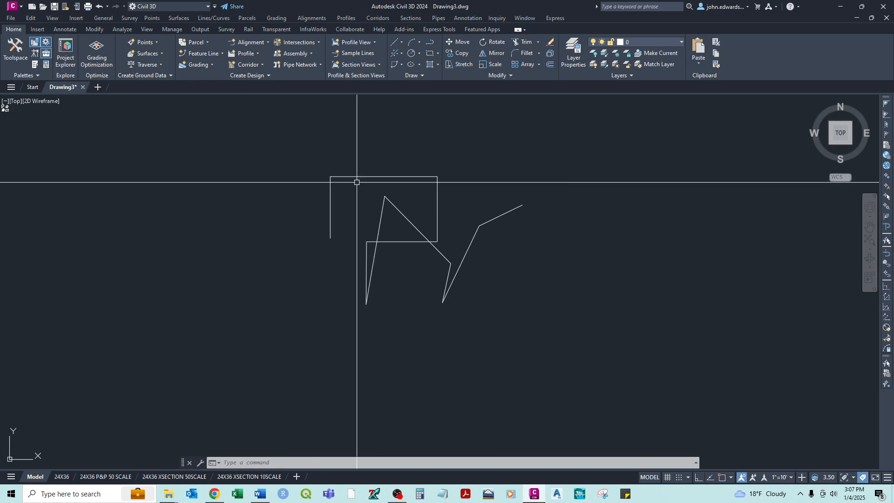
{"action": "scroll", "coordinate": [366, 198], "scroll_direction": "down", "scroll_amount": 6}
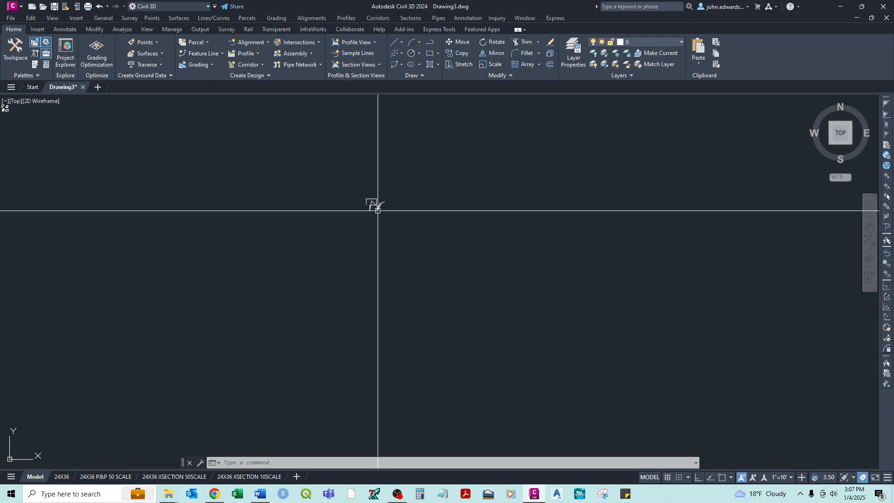
{"action": "scroll", "coordinate": [379, 199], "scroll_direction": "up", "scroll_amount": 6}
{"action": "scroll", "coordinate": [307, 111], "scroll_direction": "up", "scroll_amount": 7}
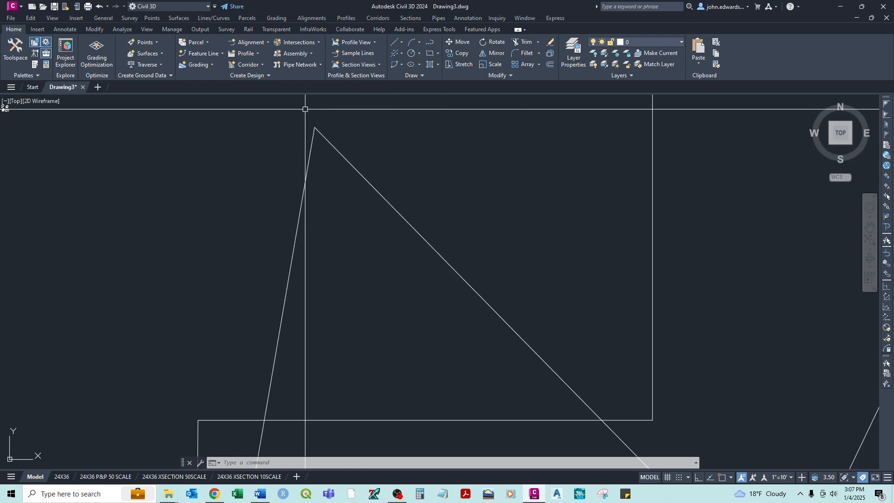
{"action": "scroll", "coordinate": [305, 107], "scroll_direction": "down", "scroll_amount": 7}
{"action": "mouse_move", "coordinate": [303, 104]}
{"action": "middle_mouse_down"}
{"action": "mouse_move", "coordinate": [327, 240]}
{"action": "mouse_move", "coordinate": [343, 215]}
{"action": "middle_mouse_up"}
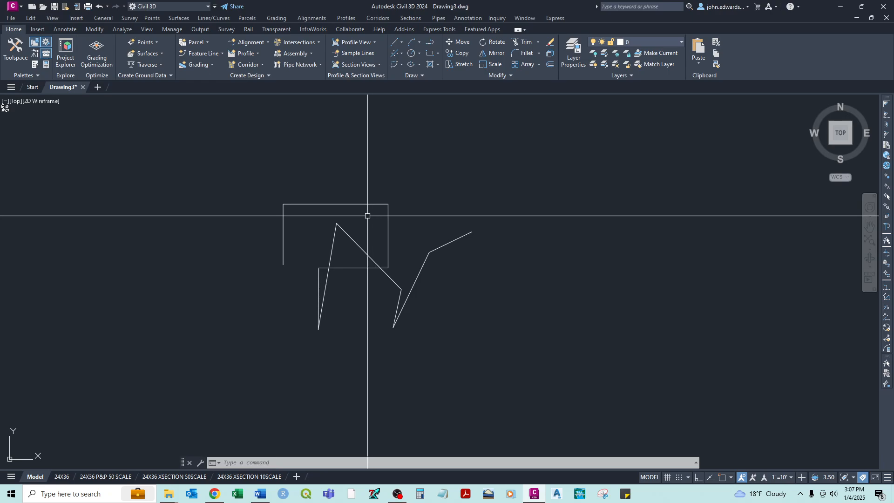
{"action": "scroll", "coordinate": [365, 217], "scroll_direction": "down", "scroll_amount": 12}
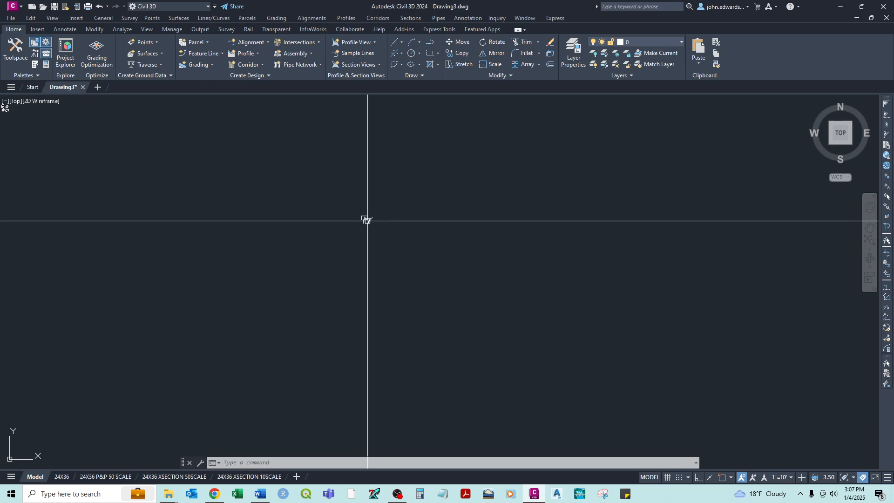
{"action": "scroll", "coordinate": [366, 216], "scroll_direction": "up", "scroll_amount": 10}
{"action": "scroll", "coordinate": [367, 201], "scroll_direction": "up", "scroll_amount": 4}
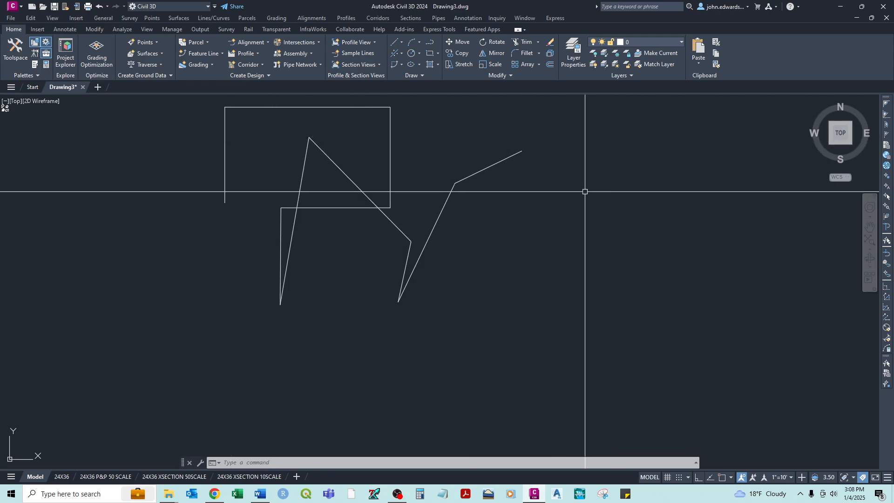
{"action": "scroll", "coordinate": [619, 196], "scroll_direction": "down", "scroll_amount": 5}
{"action": "scroll", "coordinate": [556, 165], "scroll_direction": "up", "scroll_amount": 5}
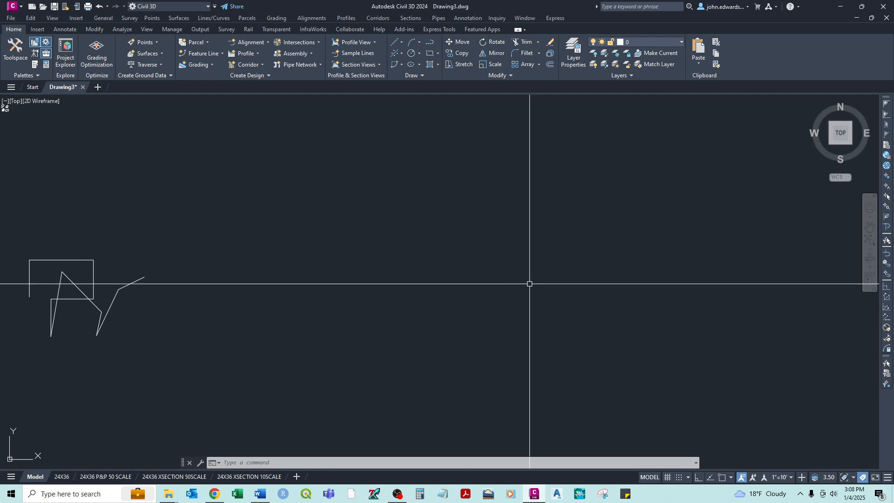
{"action": "scroll", "coordinate": [216, 293], "scroll_direction": "down", "scroll_amount": 5}
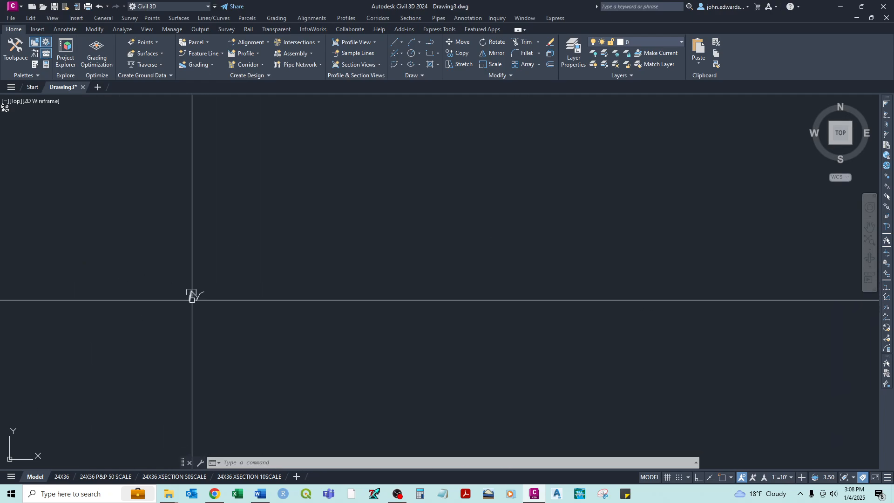
{"action": "scroll", "coordinate": [191, 299], "scroll_direction": "up", "scroll_amount": 6}
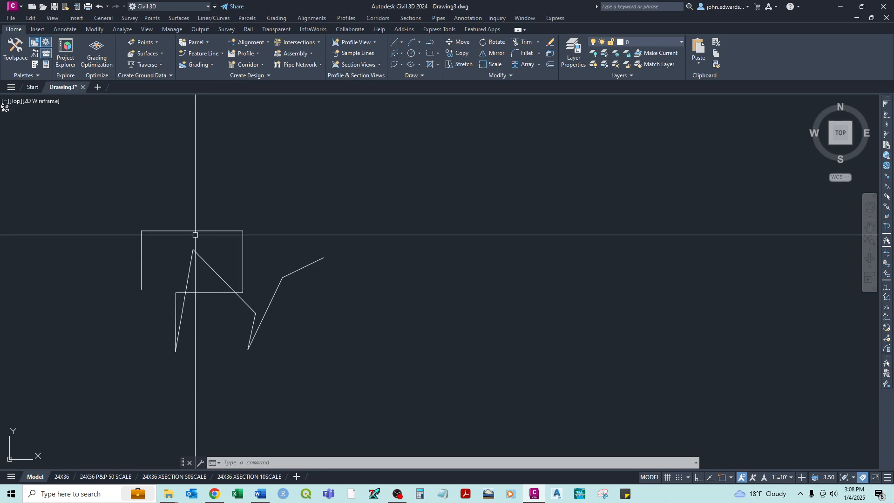
{"action": "mouse_move", "coordinate": [195, 235]}
{"action": "middle_mouse_down"}
{"action": "mouse_move", "coordinate": [241, 188]}
{"action": "mouse_move", "coordinate": [325, 164]}
{"action": "mouse_move", "coordinate": [408, 171]}
{"action": "mouse_move", "coordinate": [417, 194]}
{"action": "mouse_move", "coordinate": [379, 195]}
{"action": "mouse_move", "coordinate": [392, 201]}
{"action": "mouse_move", "coordinate": [381, 225]}
{"action": "mouse_move", "coordinate": [343, 187]}
{"action": "mouse_move", "coordinate": [379, 211]}
{"action": "mouse_move", "coordinate": [375, 200]}
{"action": "middle_mouse_up"}
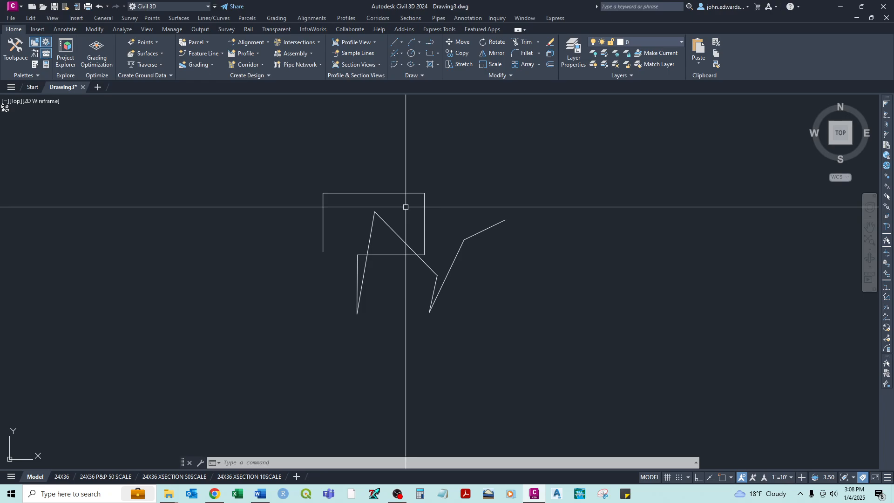
Shift the view of the linework a short distance with the Pan command and exit the command
{"action": "type", "text": "P"}
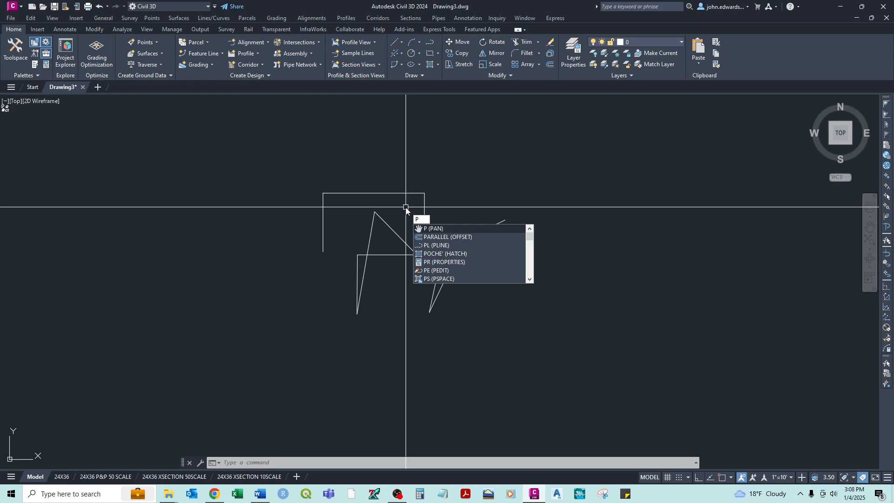
{"action": "key", "text": "Return"}
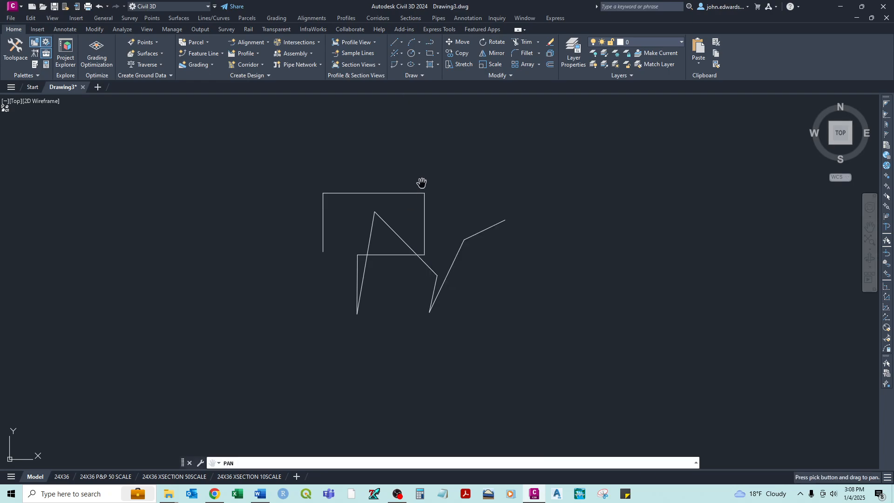
{"action": "mouse_move", "coordinate": [415, 166]}
{"action": "left_mouse_down"}
{"action": "mouse_move", "coordinate": [200, 161]}
{"action": "mouse_move", "coordinate": [325, 144]}
{"action": "mouse_move", "coordinate": [509, 170]}
{"action": "mouse_move", "coordinate": [293, 233]}
{"action": "mouse_move", "coordinate": [309, 172]}
{"action": "mouse_move", "coordinate": [354, 169]}
{"action": "mouse_move", "coordinate": [376, 179]}
{"action": "left_mouse_up"}
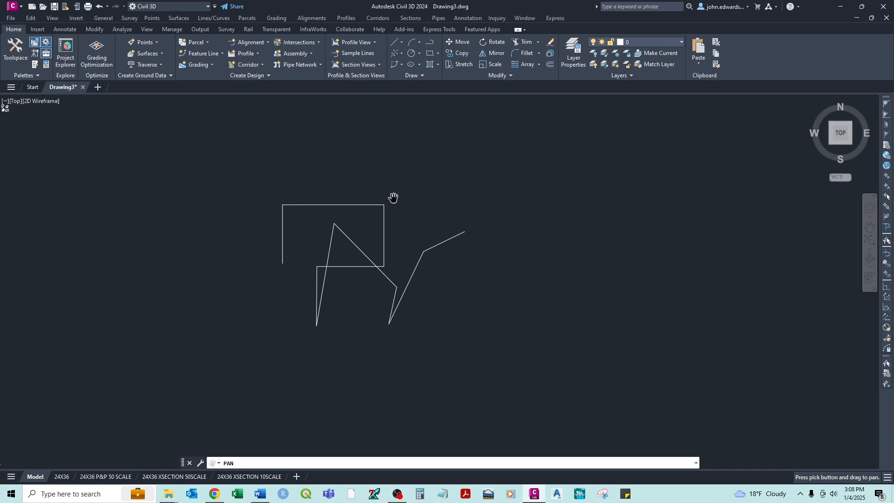
{"action": "key", "text": "Escape"}
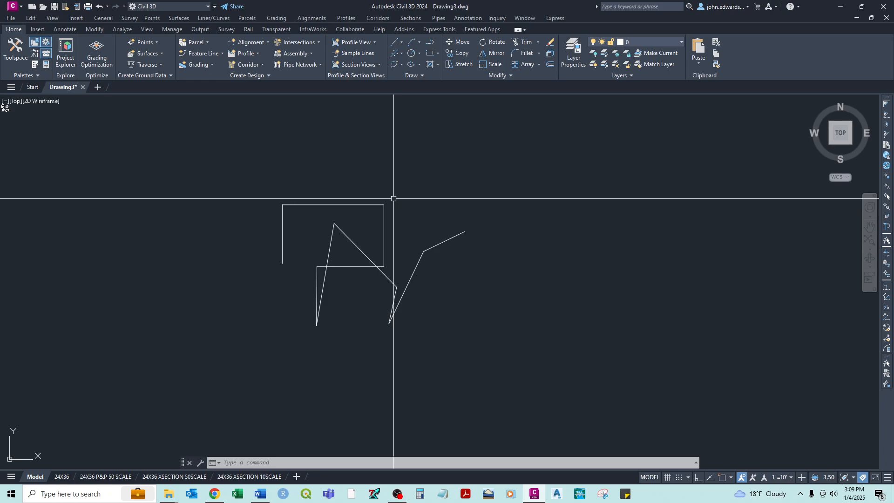
Zoom to a window enclosing the whole linework with the Zoom command, and vary the magnification around it
{"action": "type", "text": "z"}
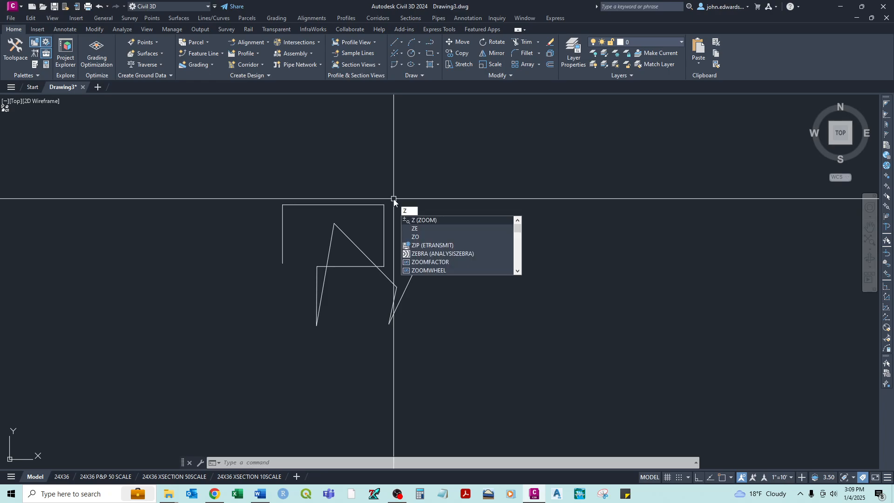
{"action": "key", "text": "Return"}
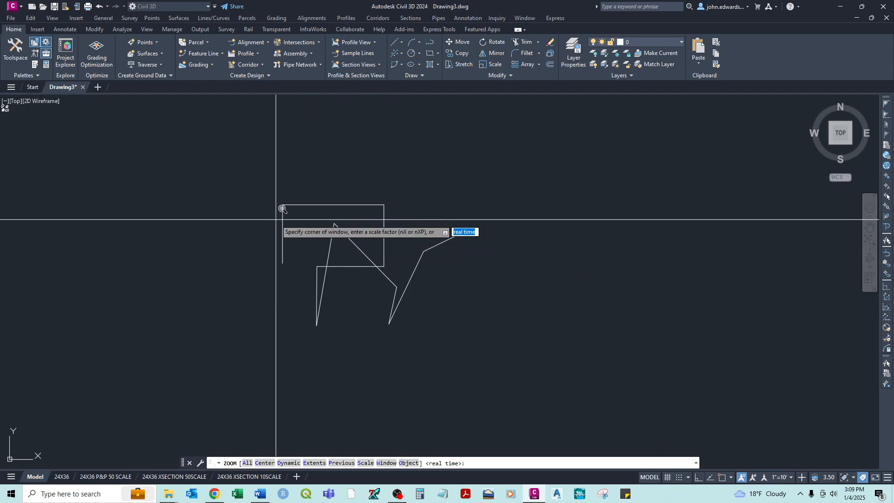
{"action": "left_click", "coordinate": [268, 185]}
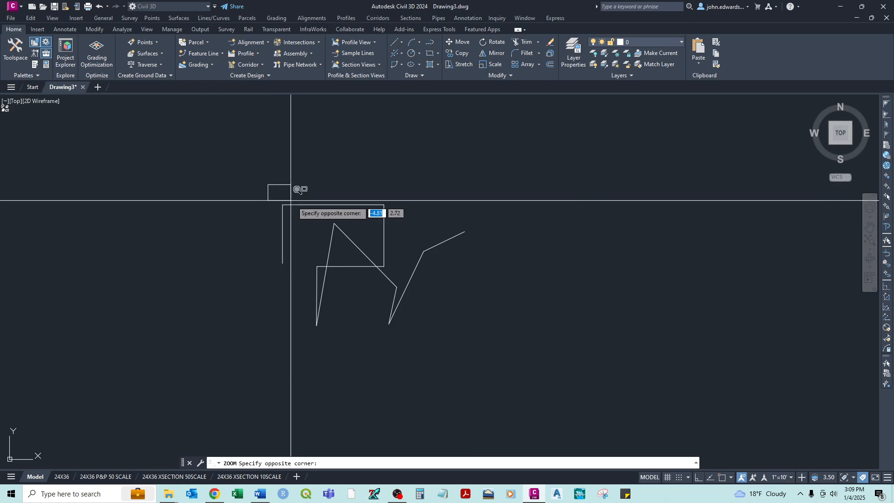
{"action": "left_click", "coordinate": [473, 336]}
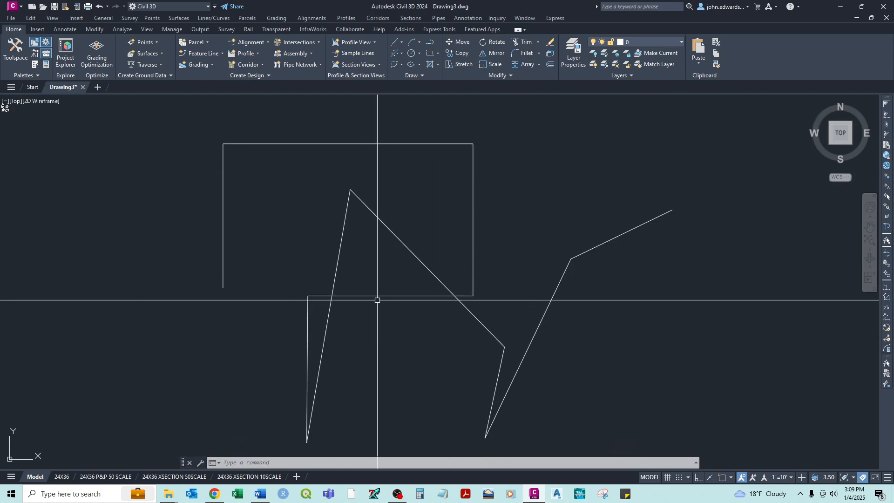
{"action": "scroll", "coordinate": [379, 247], "scroll_direction": "down", "scroll_amount": 6}
{"action": "scroll", "coordinate": [379, 255], "scroll_direction": "up", "scroll_amount": 4}
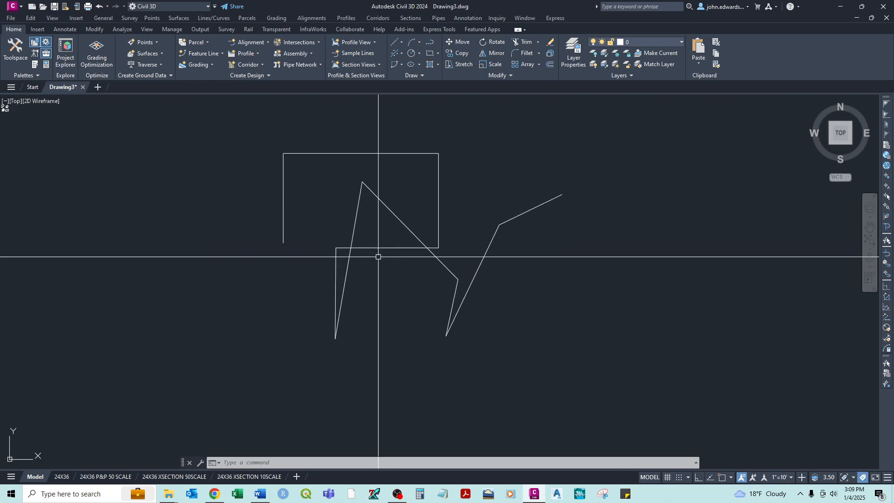
{"action": "scroll", "coordinate": [378, 256], "scroll_direction": "down", "scroll_amount": 2}
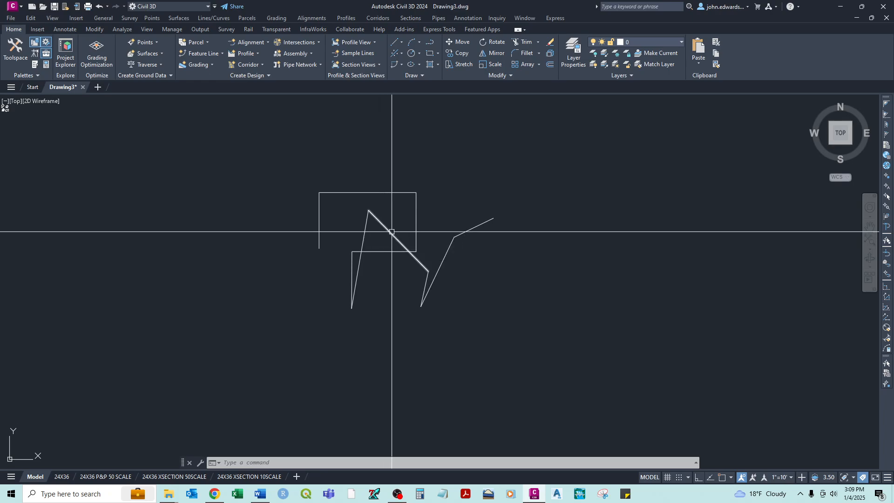
{"action": "scroll", "coordinate": [391, 231], "scroll_direction": "up", "scroll_amount": 4}
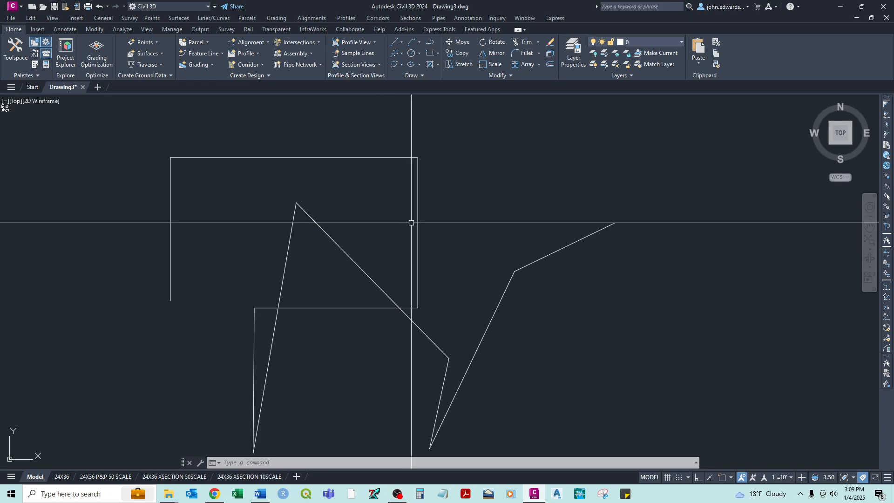
{"action": "type", "text": "z"}
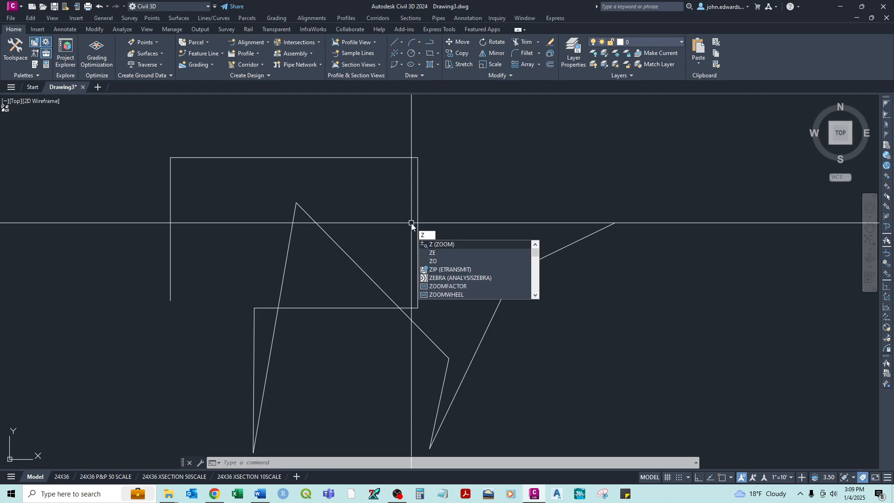
{"action": "key", "text": "Return"}
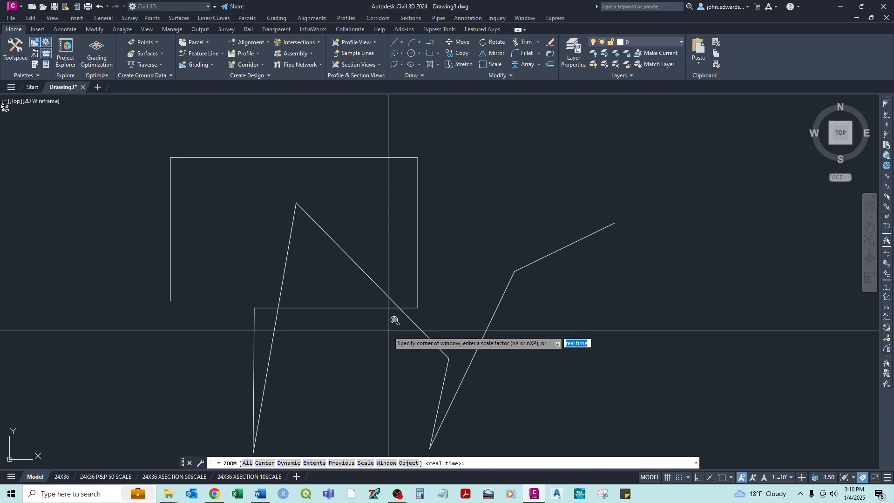
{"action": "key", "text": "Escape"}
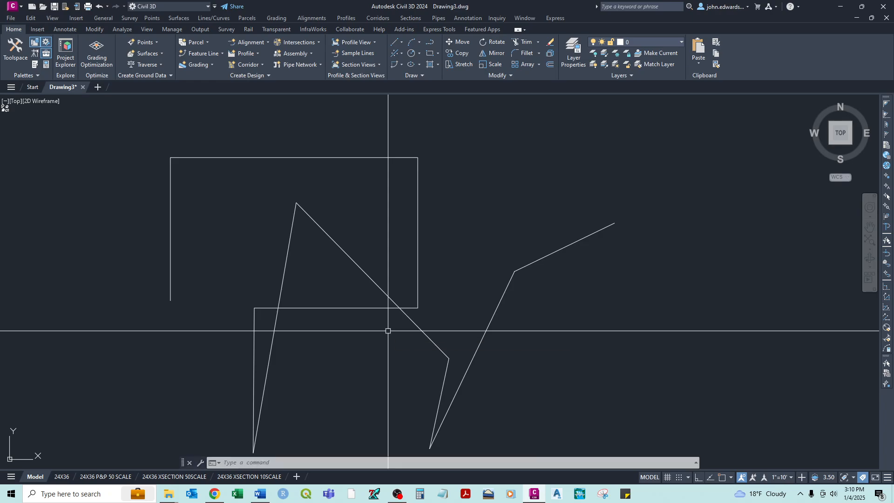
Zoom far out and pan away until the linework is only a tiny speck near the edge of the view
{"action": "scroll", "coordinate": [388, 330], "scroll_direction": "down", "scroll_amount": 5}
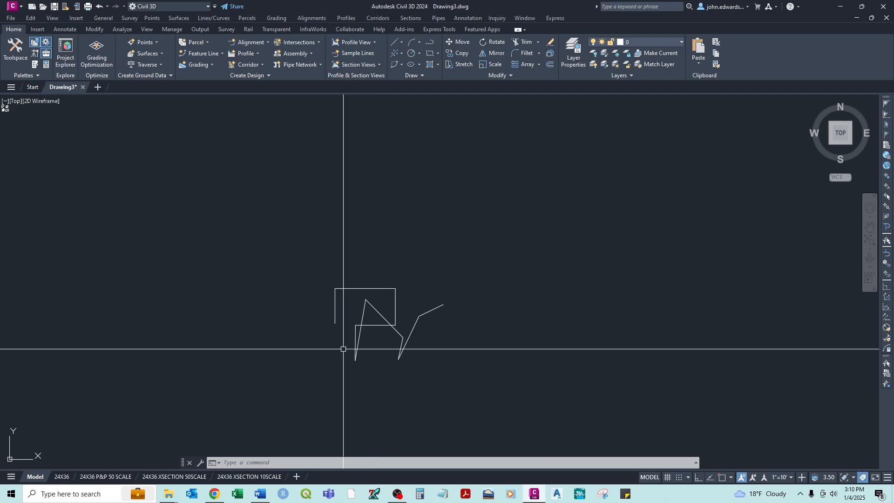
{"action": "middle_click_drag", "start_coordinate": [372, 321], "coordinate": [409, 247]}
{"action": "scroll", "coordinate": [432, 260], "scroll_direction": "down", "scroll_amount": 8}
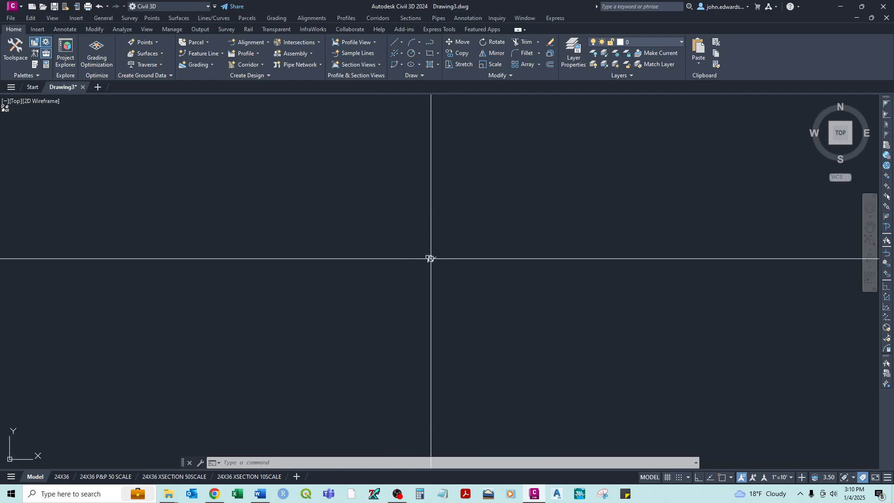
{"action": "middle_click_drag", "start_coordinate": [369, 285], "coordinate": [504, 252]}
{"action": "scroll", "coordinate": [414, 265], "scroll_direction": "down", "scroll_amount": 3}
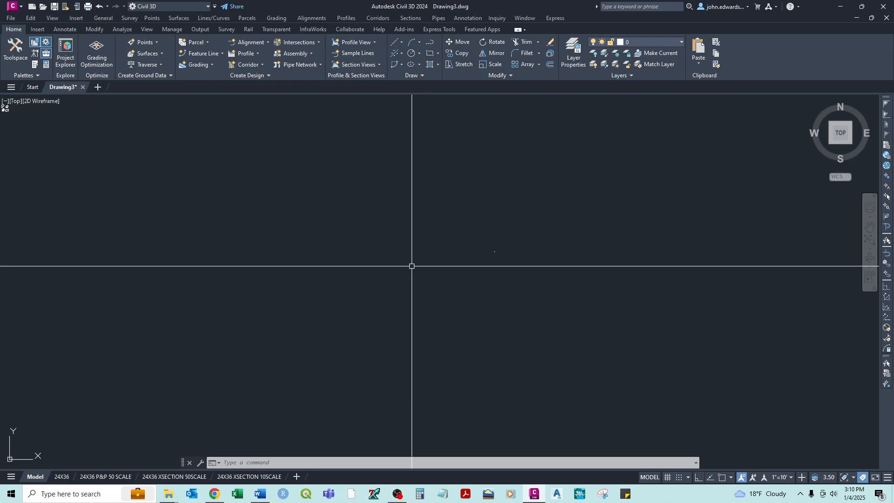
{"action": "middle_click_drag", "start_coordinate": [412, 266], "coordinate": [677, 223]}
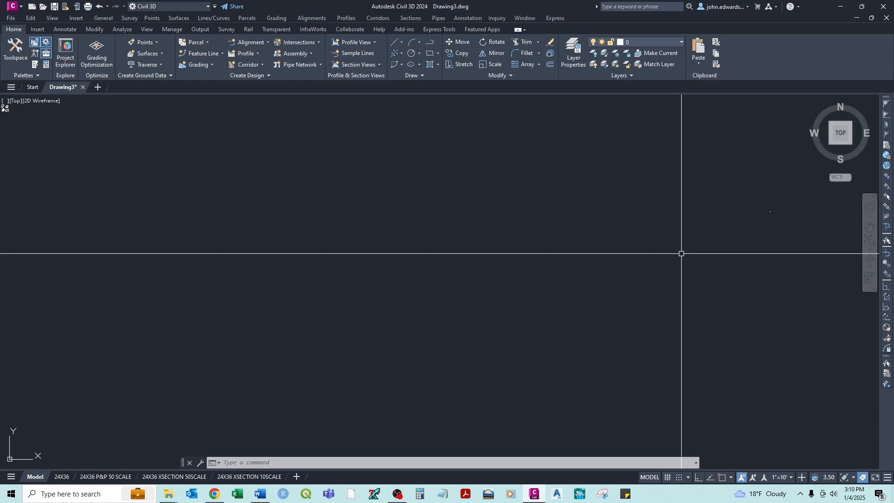
Bring all the linework back into view with the Zoom command's Extents option
{"action": "type", "text": "z"}
{"action": "key", "text": "Return"}
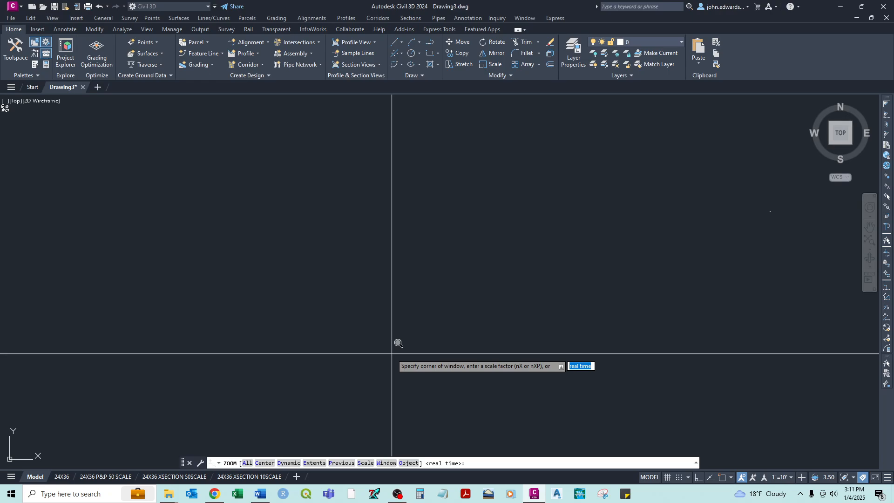
{"action": "type", "text": "e"}
{"action": "key", "text": "Return"}
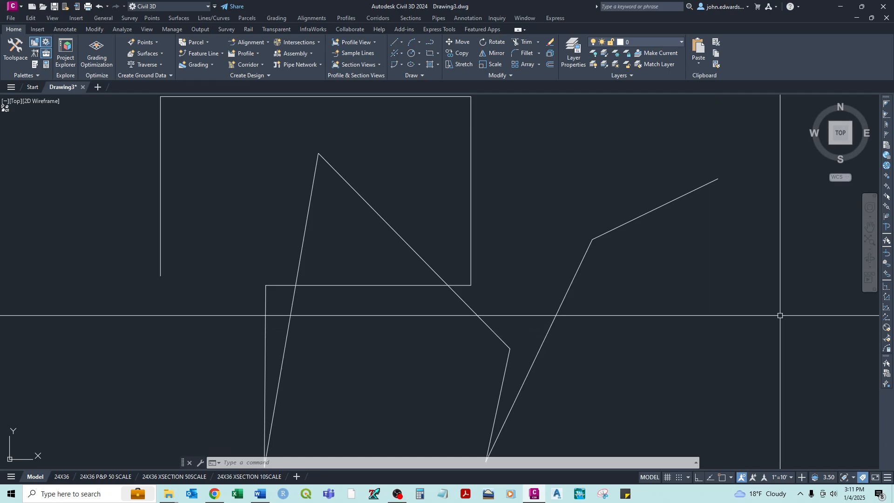
{"action": "scroll", "coordinate": [768, 302], "scroll_direction": "down", "scroll_amount": 2}
{"action": "scroll", "coordinate": [768, 302], "scroll_direction": "up", "scroll_amount": 2}
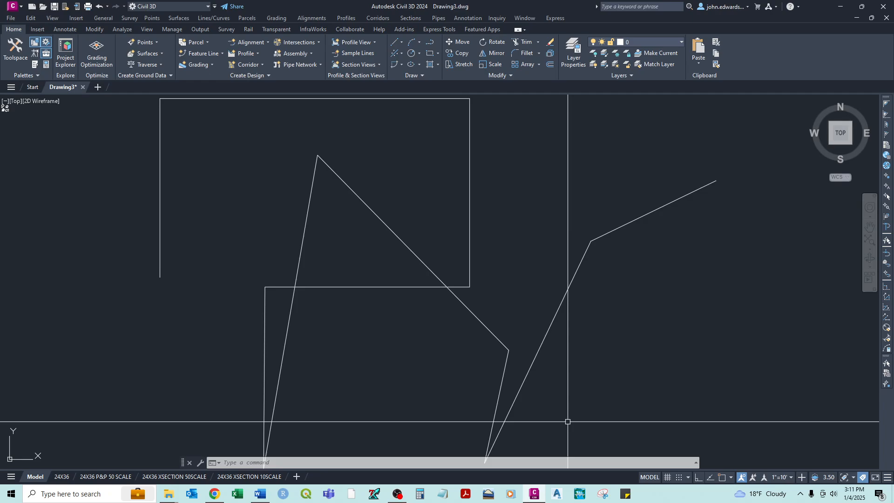
Draw a chain of connected line segments from the upper right, down and around beneath the small linework to its lower left
{"action": "scroll", "coordinate": [596, 403], "scroll_direction": "down", "scroll_amount": 5}
{"action": "scroll", "coordinate": [603, 384], "scroll_direction": "down", "scroll_amount": 3}
{"action": "middle_click_drag", "start_coordinate": [644, 391], "coordinate": [502, 304]}
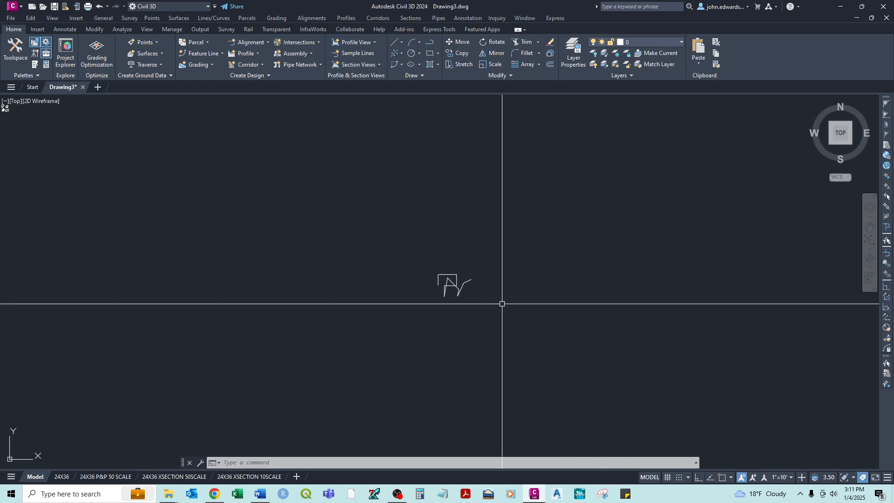
{"action": "type", "text": "l"}
{"action": "key", "text": "Return"}
{"action": "scroll", "coordinate": [503, 303], "scroll_direction": "down", "scroll_amount": 2}
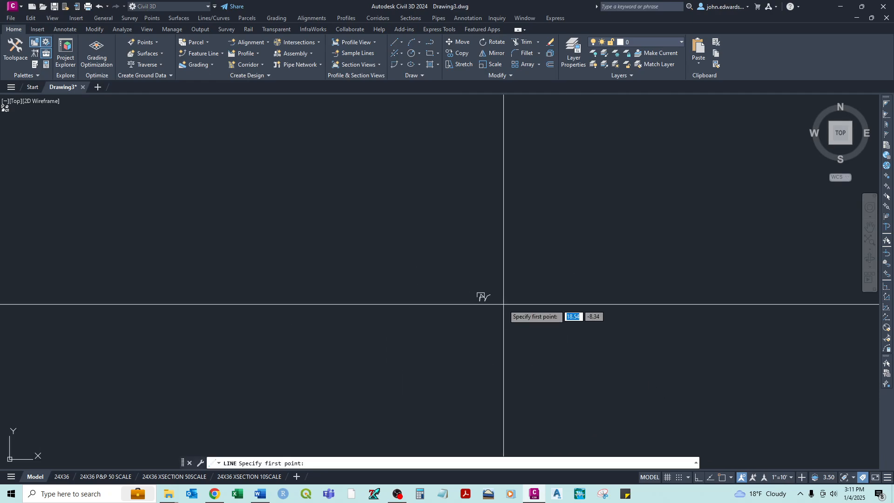
{"action": "left_click", "coordinate": [697, 173]}
{"action": "left_click", "coordinate": [652, 321]}
{"action": "left_click", "coordinate": [512, 397]}
{"action": "left_click", "coordinate": [413, 415]}
{"action": "left_click", "coordinate": [180, 318]}
Continue the line chain into a tilted box shape with a peaked zigzag inside it, and end the Line command
{"action": "left_click", "coordinate": [149, 208]}
{"action": "left_click", "coordinate": [382, 136]}
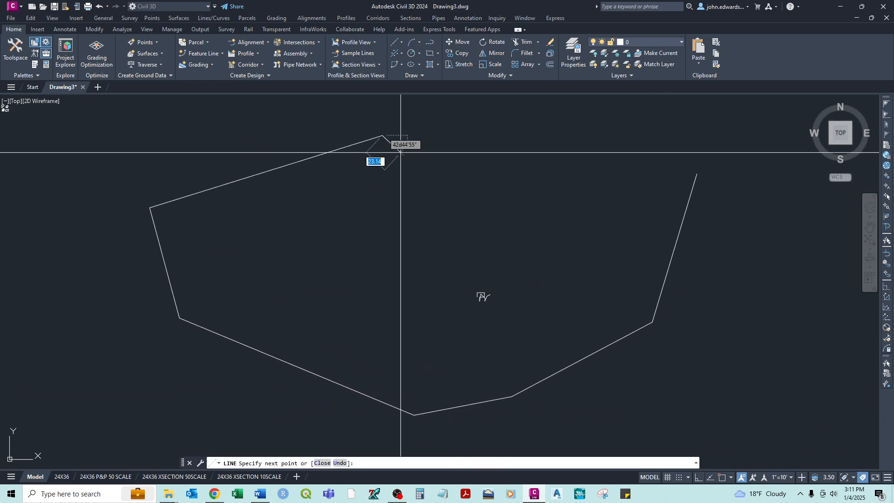
{"action": "left_click", "coordinate": [429, 231]}
{"action": "left_click", "coordinate": [254, 221]}
{"action": "left_click", "coordinate": [379, 325]}
{"action": "right_click", "coordinate": [387, 330]}
{"action": "left_click", "coordinate": [415, 335]}
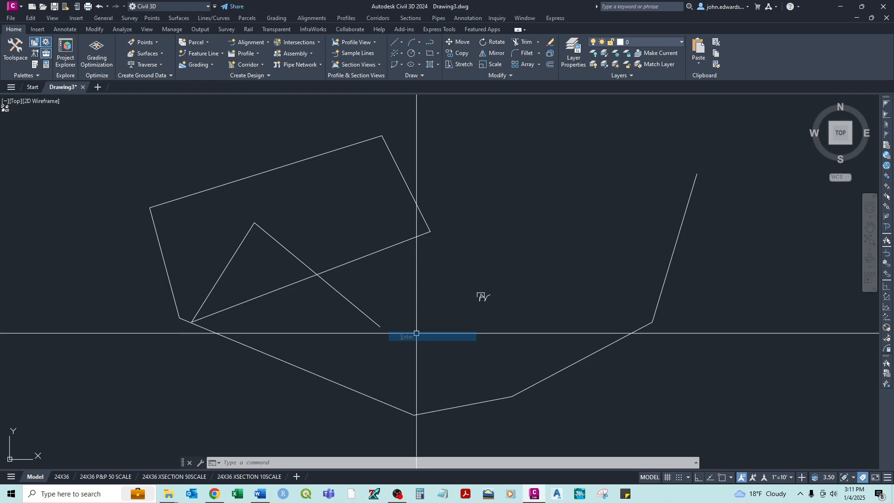
Zoom in on the small original linework, and fit the whole drawing in view with the Zoom command's Extents option
{"action": "scroll", "coordinate": [487, 304], "scroll_direction": "up", "scroll_amount": 4}
{"action": "scroll", "coordinate": [474, 302], "scroll_direction": "up", "scroll_amount": 8}
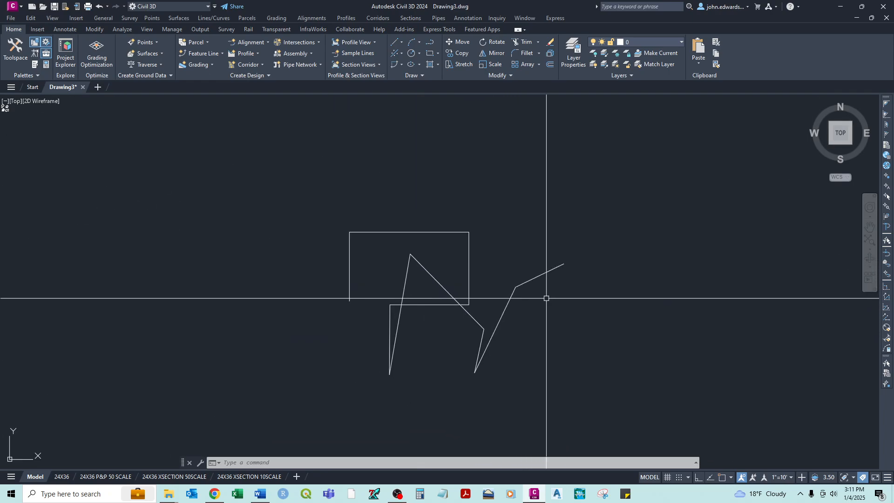
{"action": "type", "text": "z"}
{"action": "key", "text": "Return"}
{"action": "type", "text": "e"}
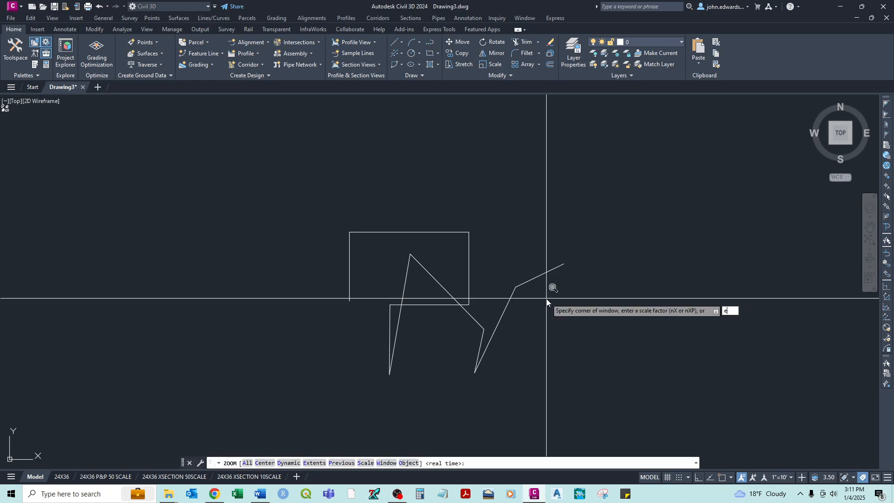
{"action": "key", "text": "Return"}
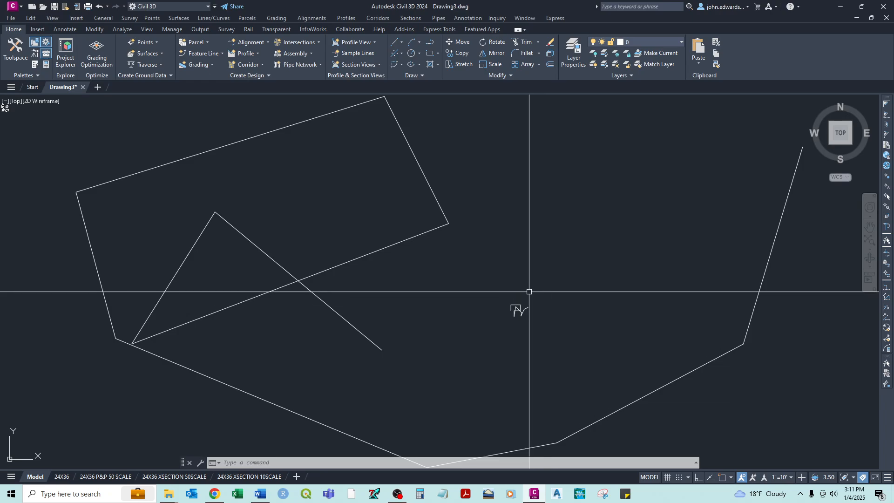
Draw a single slanted line segment just above the small linework, between the tilted box and the outer chain
{"action": "scroll", "coordinate": [531, 291], "scroll_direction": "down", "scroll_amount": 2}
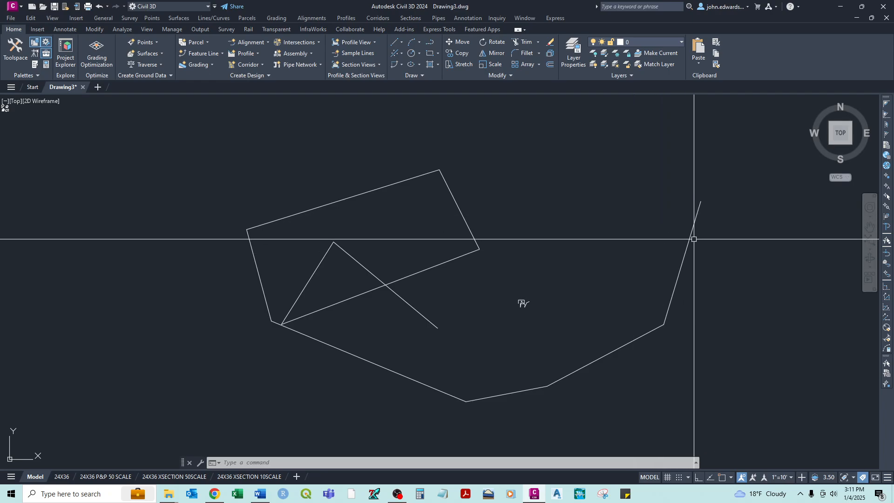
{"action": "middle_click_drag", "start_coordinate": [737, 261], "coordinate": [684, 212]}
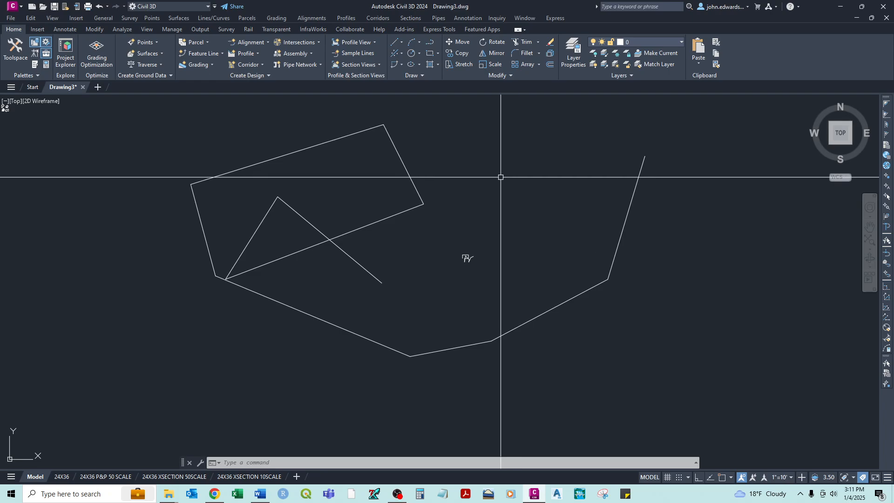
{"action": "left_click", "coordinate": [476, 227]}
{"action": "left_click", "coordinate": [512, 194]}
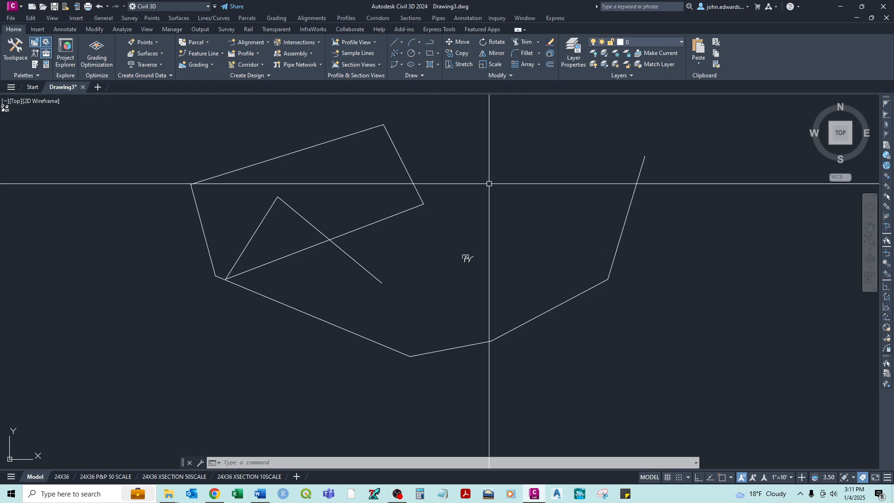
{"action": "type", "text": "l"}
{"action": "key", "text": "Return"}
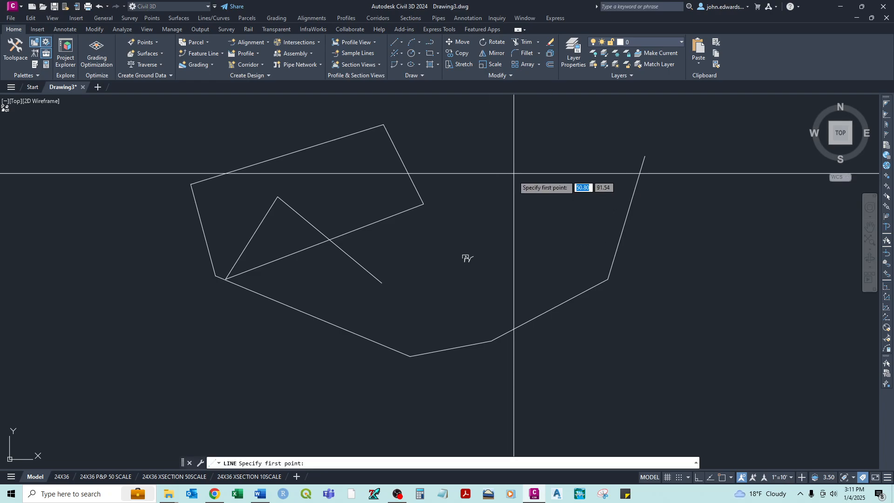
{"action": "left_click", "coordinate": [442, 239]}
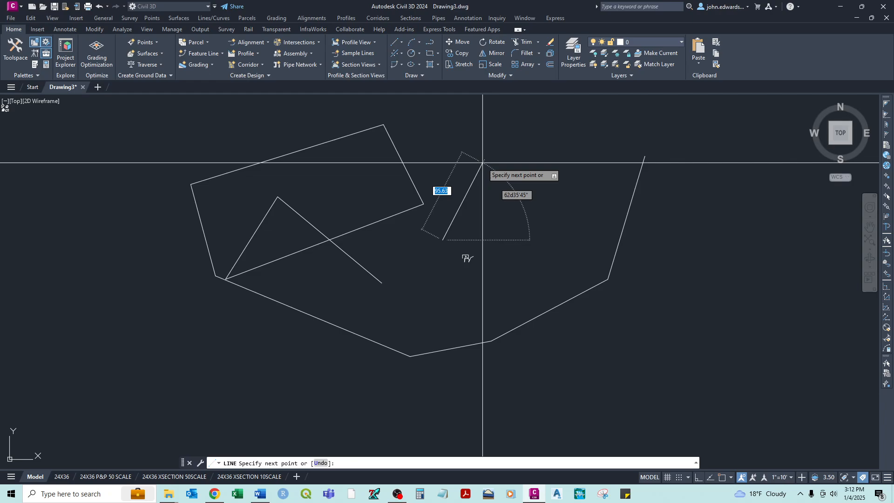
{"action": "left_click", "coordinate": [482, 162]}
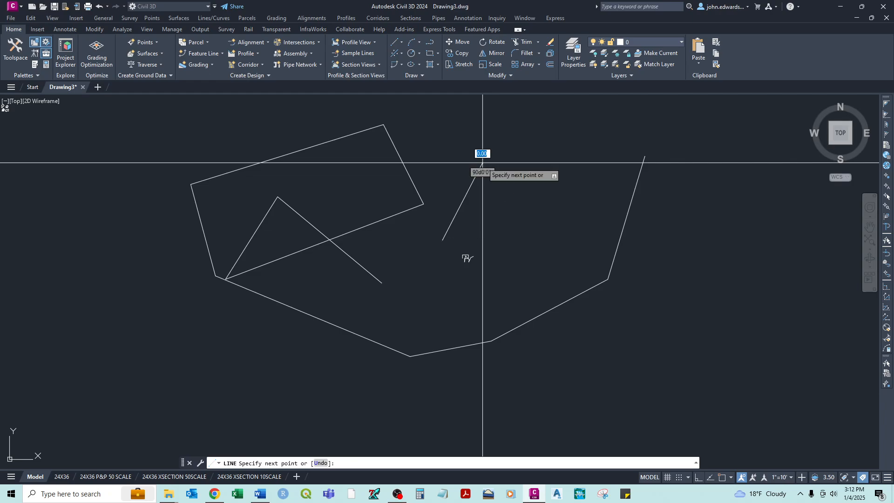
{"action": "right_click", "coordinate": [537, 190]}
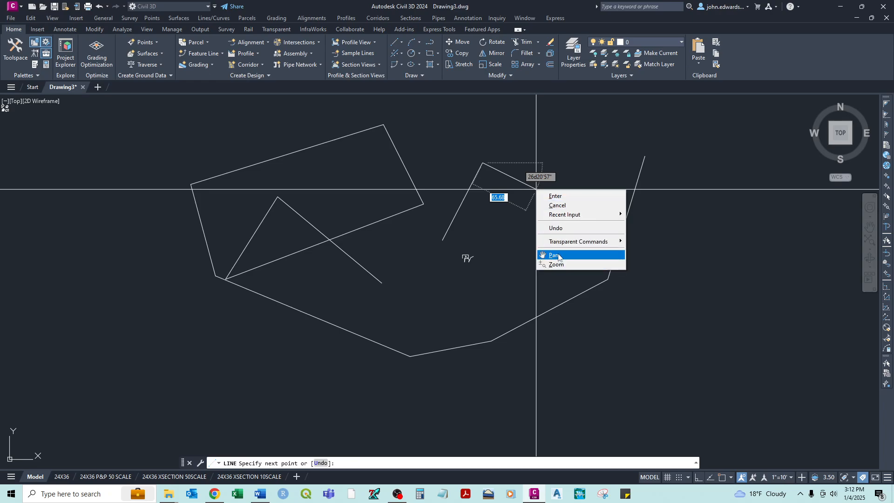
{"action": "left_click", "coordinate": [555, 201]}
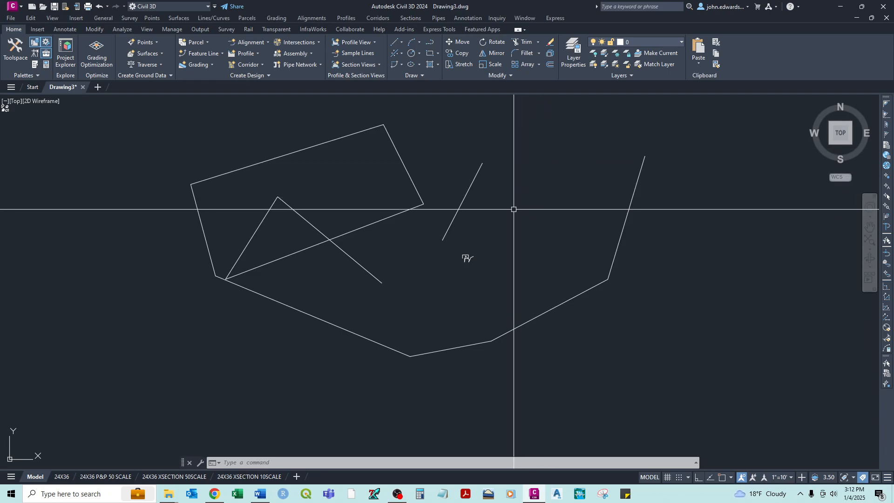
Review the recently used commands and the option to repeat Line, without running any of them
{"action": "right_click", "coordinate": [548, 149]}
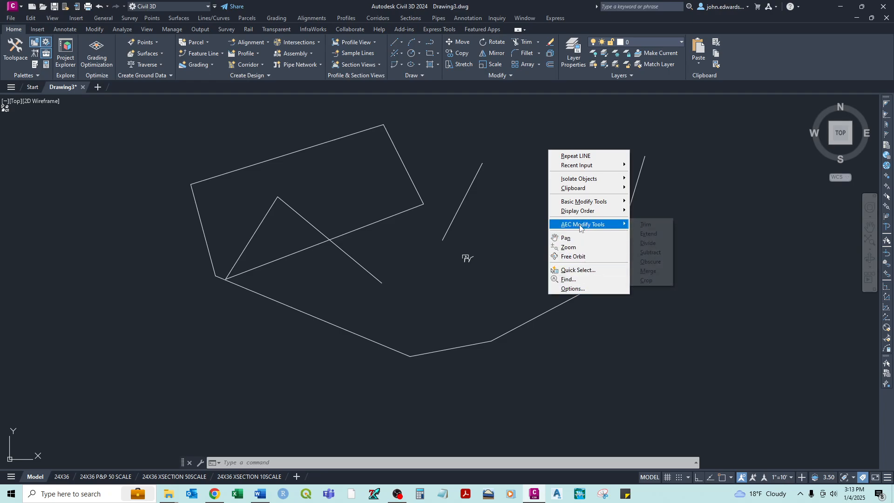
{"action": "mouse_move", "coordinate": [582, 215]}
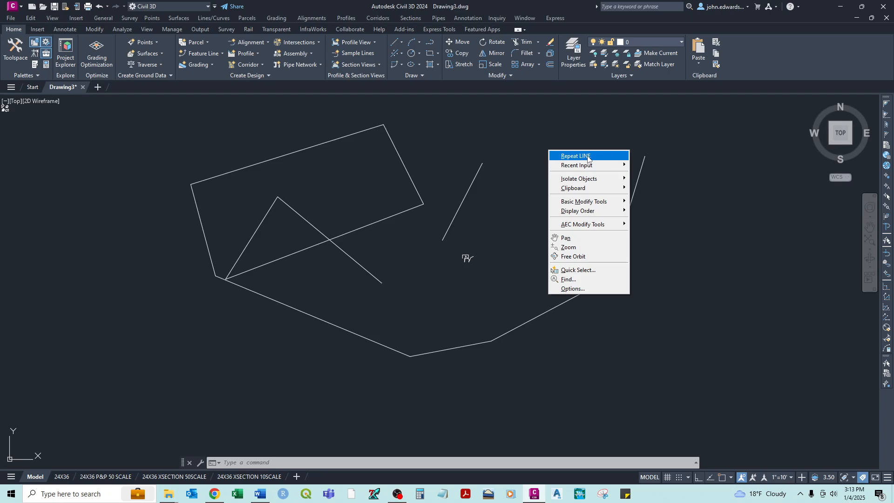
{"action": "mouse_move", "coordinate": [590, 165]}
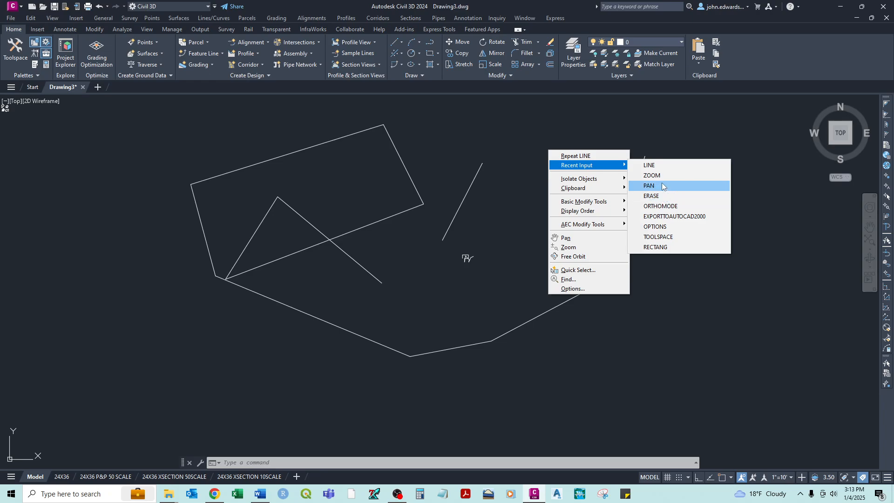
{"action": "left_click", "coordinate": [588, 127]}
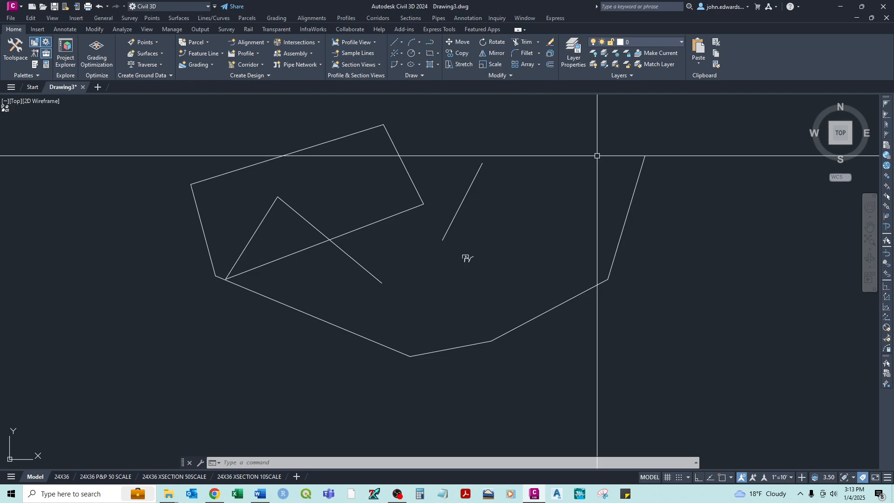
Select five lines individually: the outer chain's rightmost segment, the single slanted line, and the tilted box's upper, right and lower edges
{"action": "middle_click_drag", "start_coordinate": [540, 181], "coordinate": [441, 182]}
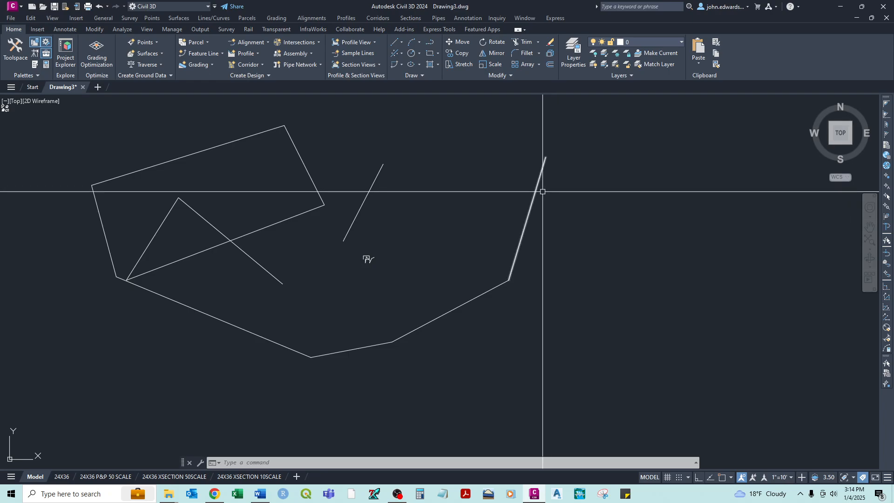
{"action": "mouse_move", "coordinate": [540, 185]}
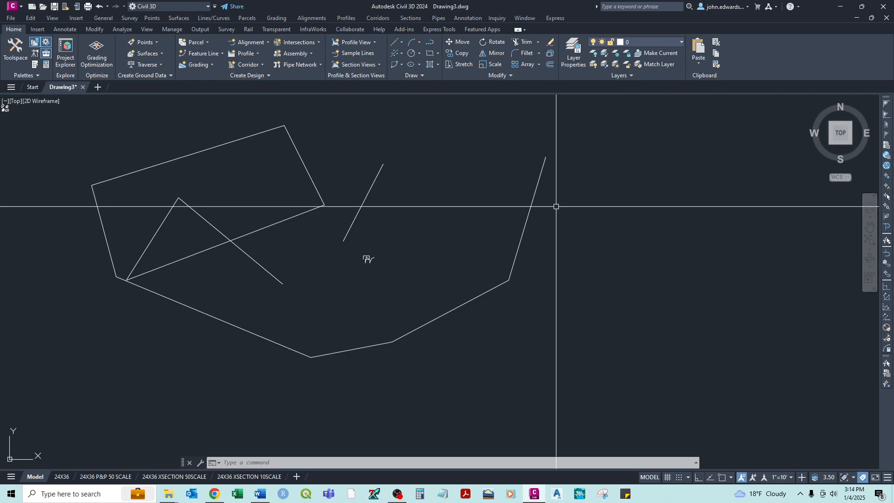
{"action": "left_click", "coordinate": [540, 177]}
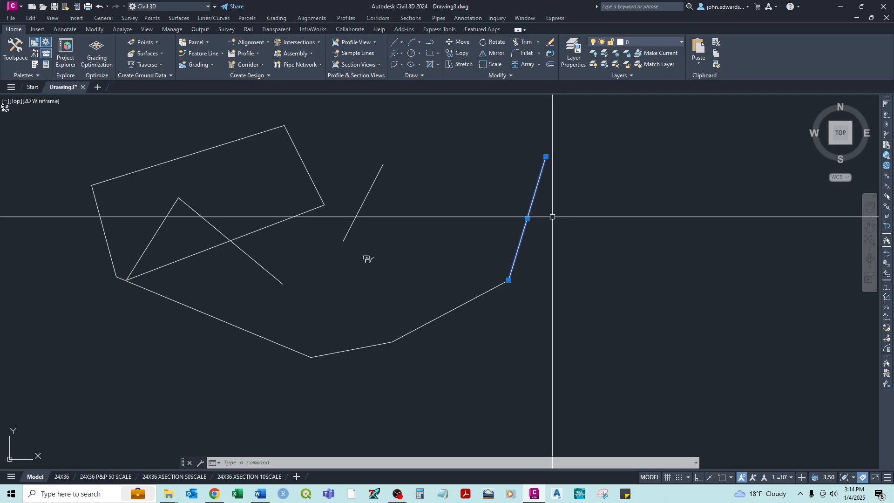
{"action": "left_click", "coordinate": [381, 168]}
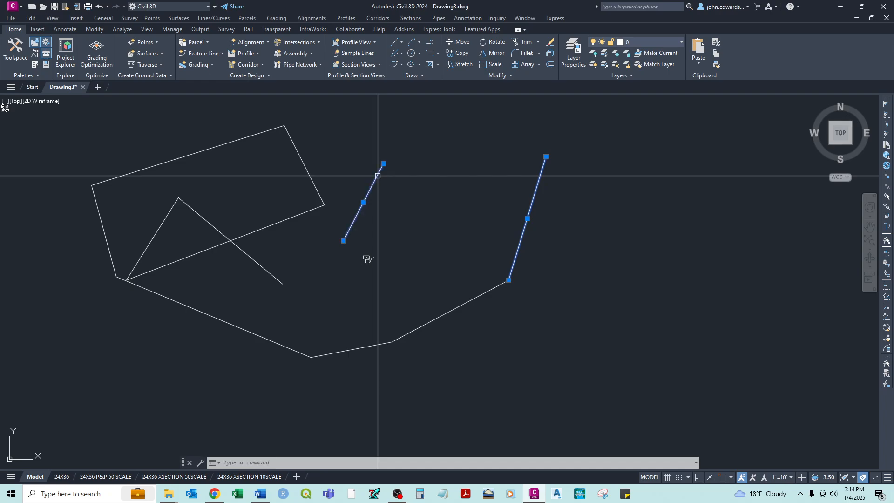
{"action": "left_click", "coordinate": [291, 138]}
{"action": "left_click", "coordinate": [238, 139]}
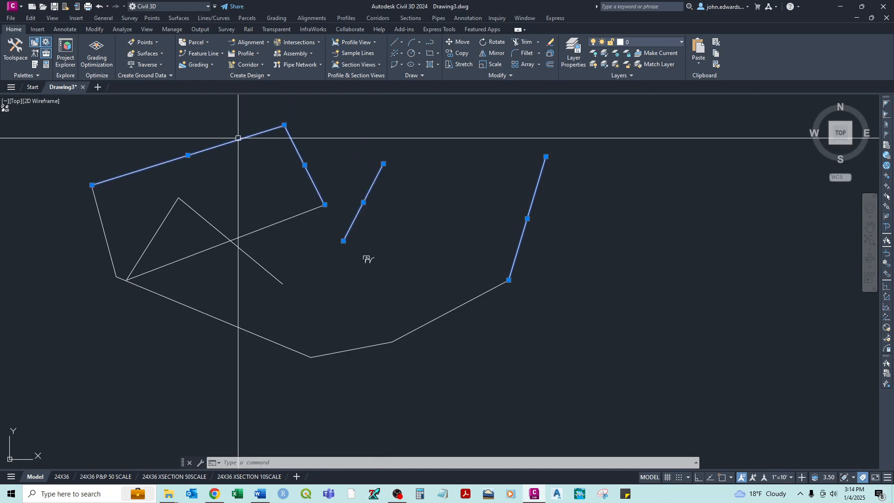
{"action": "left_click", "coordinate": [293, 216]}
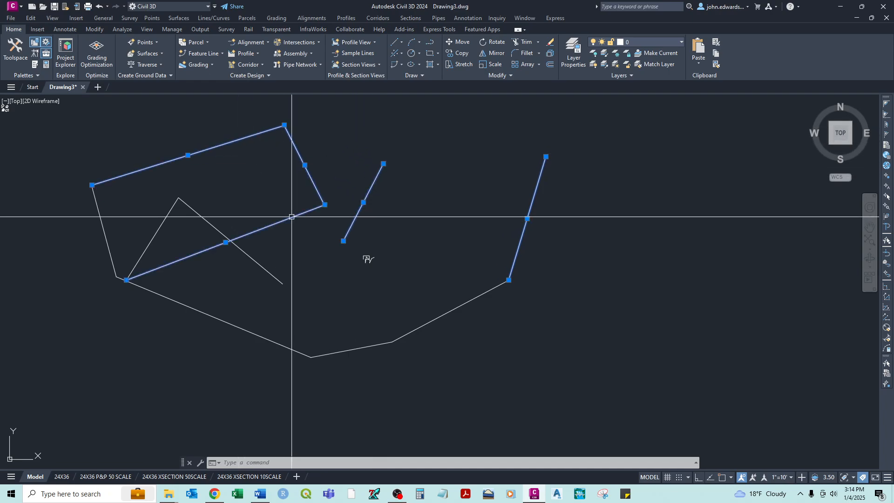
Remove the five selected lines from the selection one at a time, starting with the outer chain's rightmost segment
{"action": "left_click", "coordinate": [524, 235], "text": "shift"}
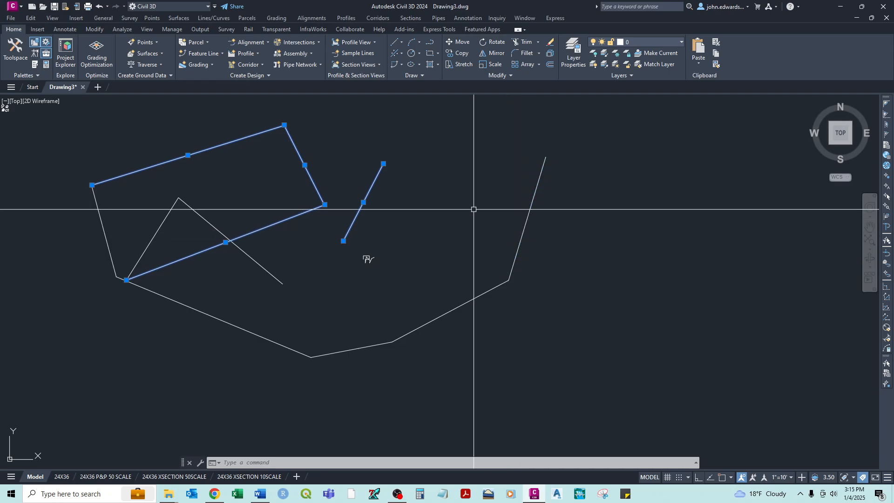
{"action": "left_click", "coordinate": [313, 182], "text": "shift"}
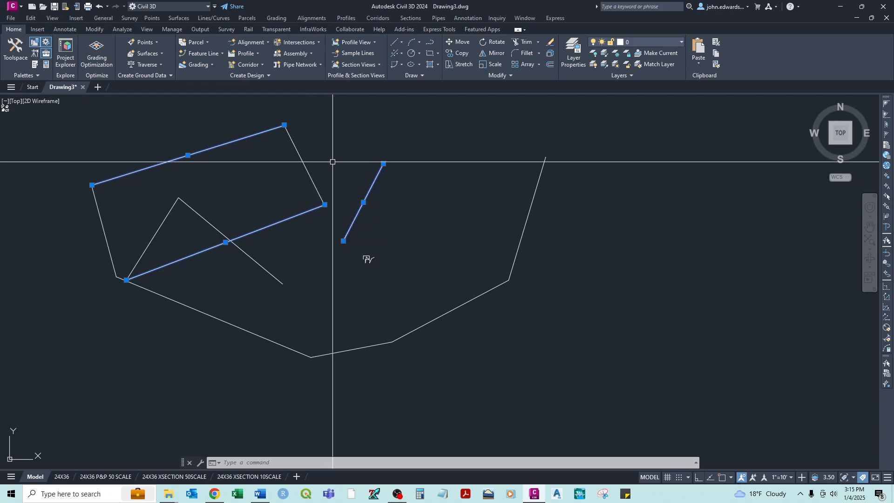
{"action": "left_click", "coordinate": [225, 143], "text": "shift"}
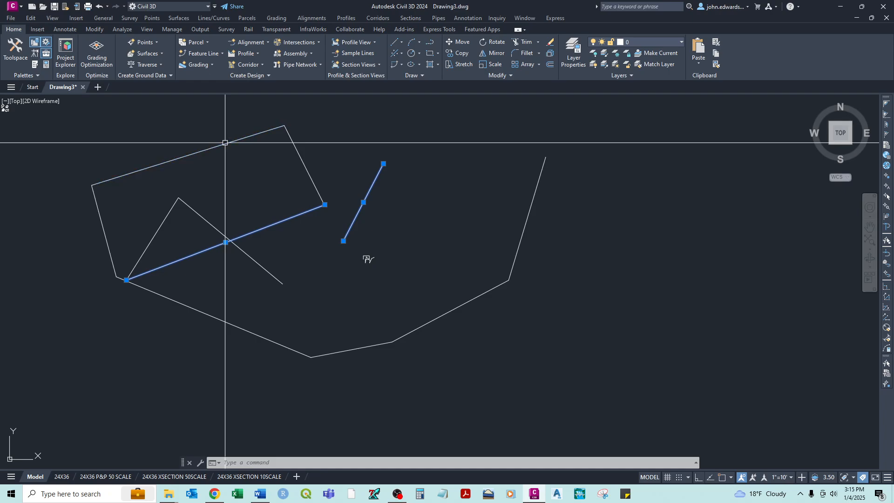
{"action": "left_click", "coordinate": [312, 210], "text": "shift"}
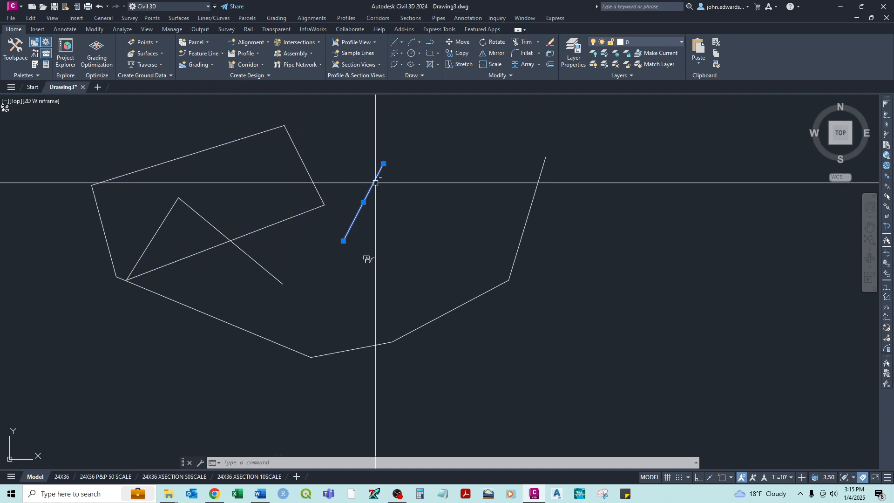
{"action": "left_click", "coordinate": [376, 183], "text": "shift"}
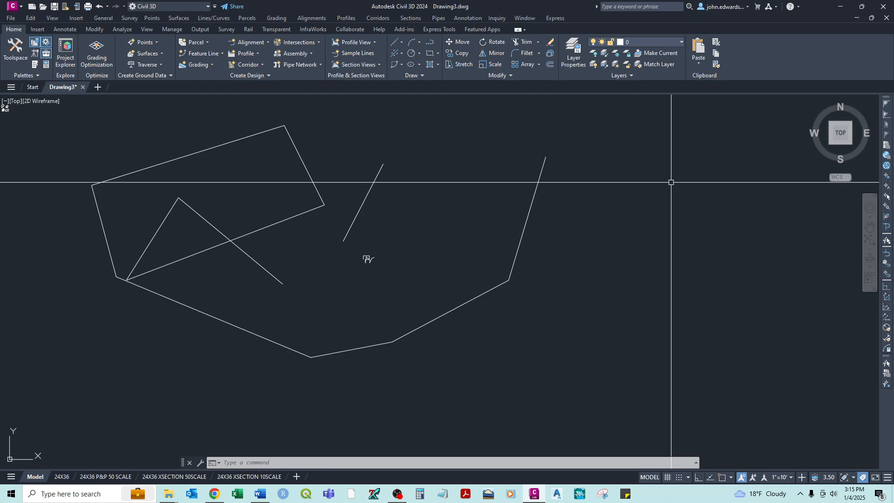
Demonstrate a window selection from upper left to lower right in the empty area beside the linework
{"action": "mouse_move", "coordinate": [670, 182]}
{"action": "middle_mouse_down"}
{"action": "mouse_move", "coordinate": [583, 172]}
{"action": "mouse_move", "coordinate": [481, 197]}
{"action": "middle_mouse_up"}
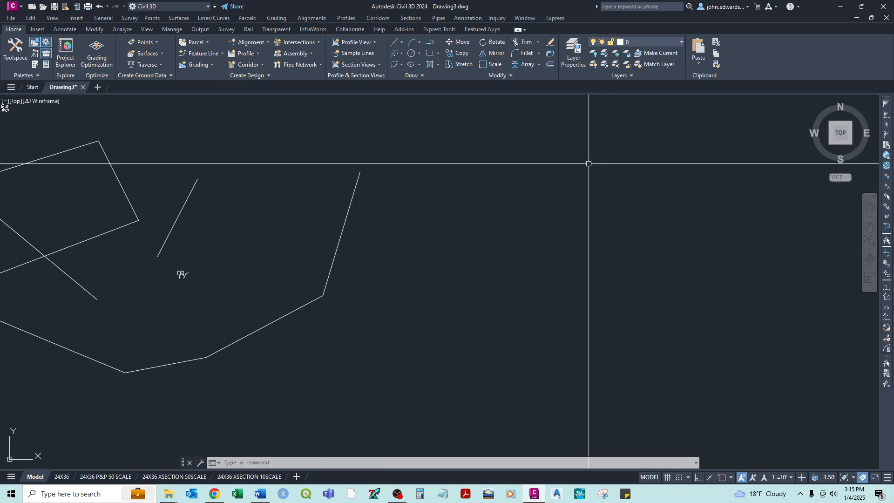
{"action": "left_click", "coordinate": [605, 134]}
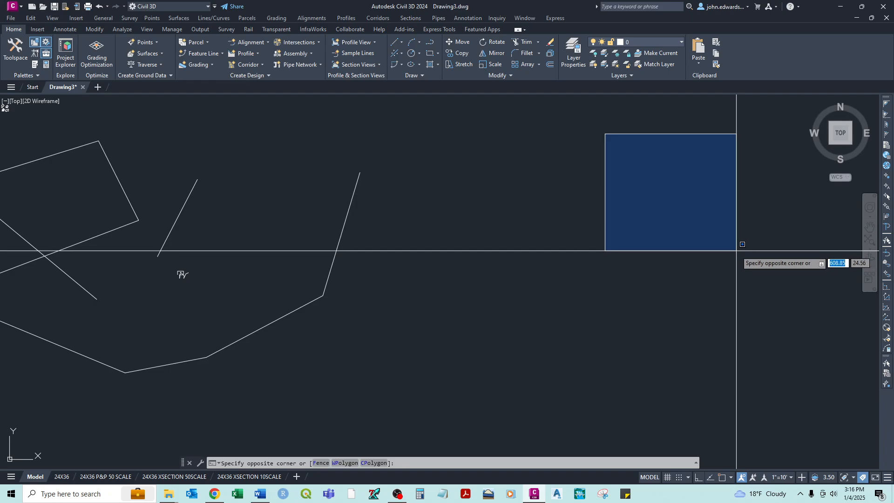
{"action": "left_click", "coordinate": [743, 301]}
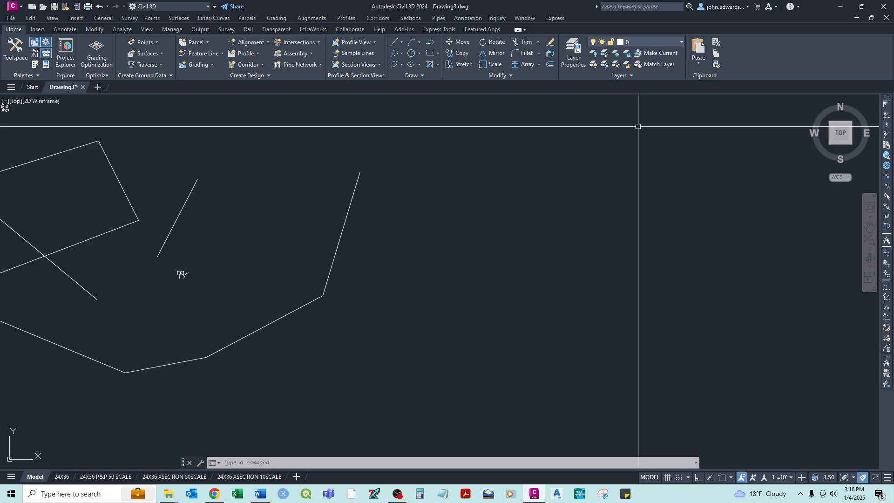
{"action": "mouse_move", "coordinate": [638, 126]}
{"action": "left_mouse_down"}
{"action": "mouse_move", "coordinate": [615, 150]}
{"action": "mouse_move", "coordinate": [573, 144]}
{"action": "mouse_move", "coordinate": [511, 154]}
{"action": "mouse_move", "coordinate": [427, 110]}
{"action": "mouse_move", "coordinate": [598, 100]}
{"action": "mouse_move", "coordinate": [698, 133]}
{"action": "mouse_move", "coordinate": [659, 186]}
{"action": "mouse_move", "coordinate": [647, 138]}
{"action": "mouse_move", "coordinate": [663, 150]}
{"action": "left_mouse_up"}
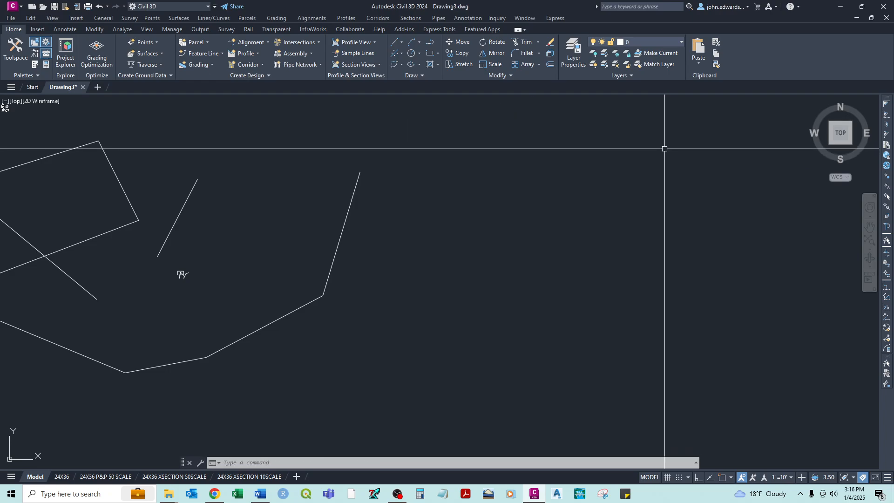
{"action": "middle_click_drag", "start_coordinate": [465, 208], "coordinate": [533, 175]}
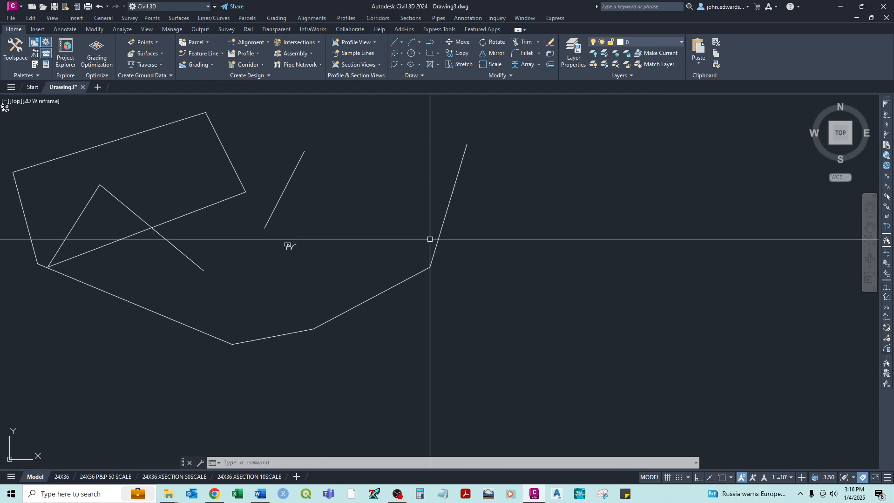
Select the outer chain's rightmost segment by picking it directly, and clear the selection
{"action": "mouse_move", "coordinate": [427, 242]}
{"action": "middle_mouse_down"}
{"action": "mouse_move", "coordinate": [475, 216]}
{"action": "mouse_move", "coordinate": [515, 226]}
{"action": "middle_mouse_up"}
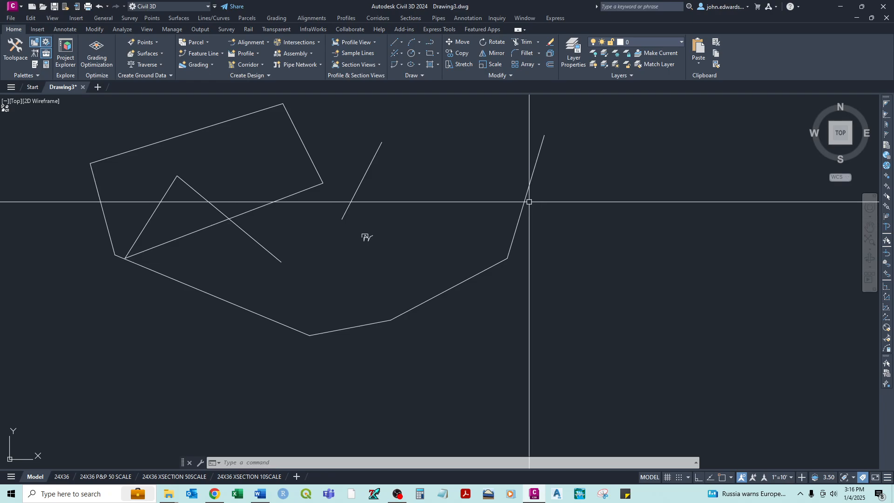
{"action": "left_click", "coordinate": [523, 204]}
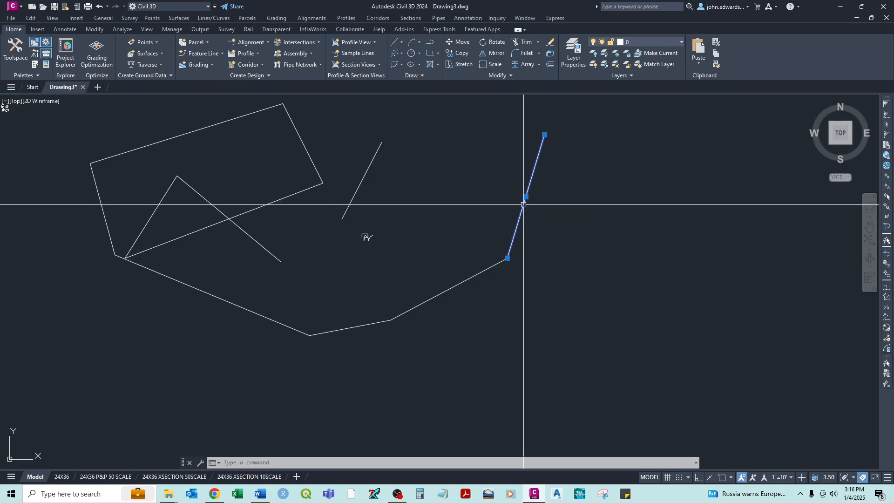
{"action": "key", "text": "Escape"}
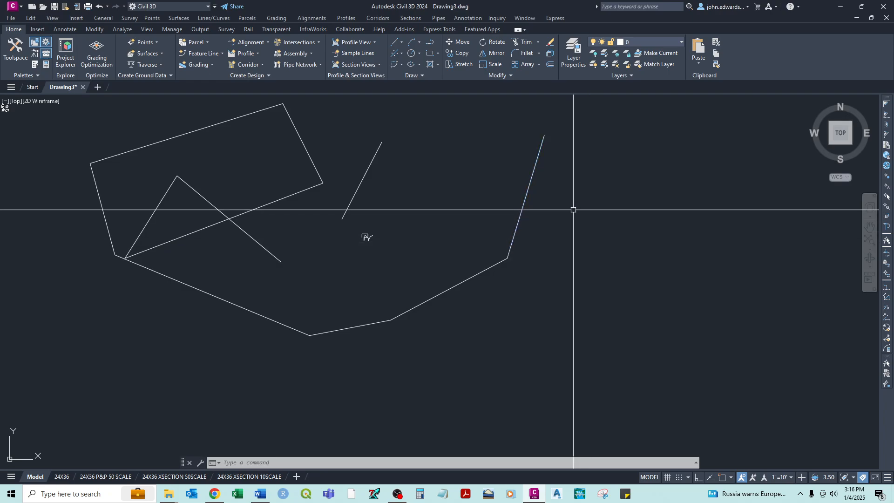
Select the outer chain's rightmost segment and the single slanted line with small crossing windows touching only part of each, and clear the selection
{"action": "left_click", "coordinate": [592, 113]}
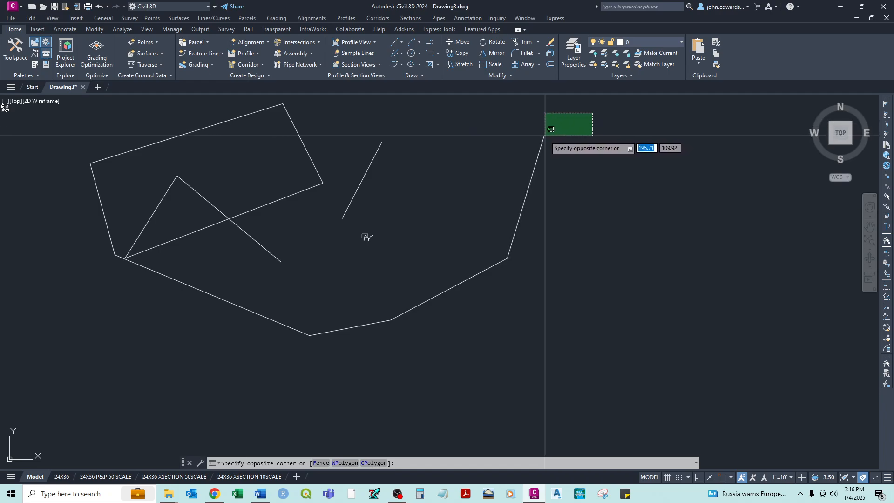
{"action": "scroll", "coordinate": [544, 134], "scroll_direction": "up", "scroll_amount": 4}
{"action": "scroll", "coordinate": [549, 129], "scroll_direction": "up", "scroll_amount": 3}
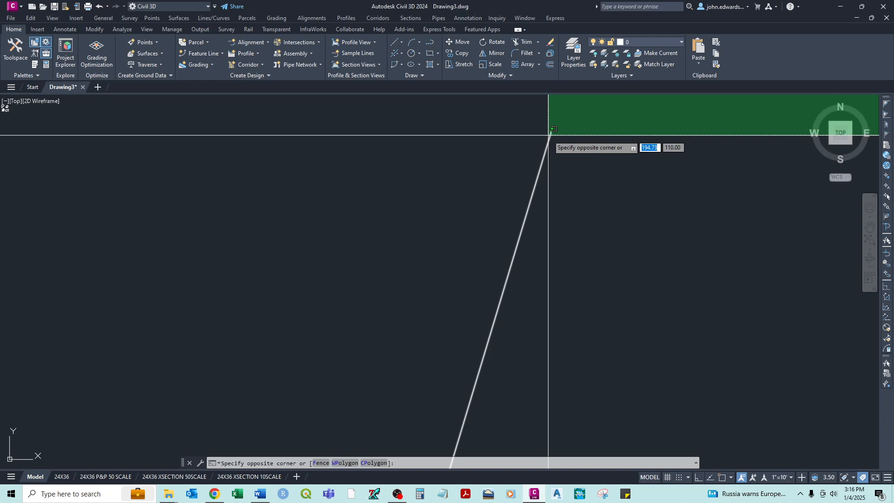
{"action": "scroll", "coordinate": [553, 135], "scroll_direction": "down", "scroll_amount": 2}
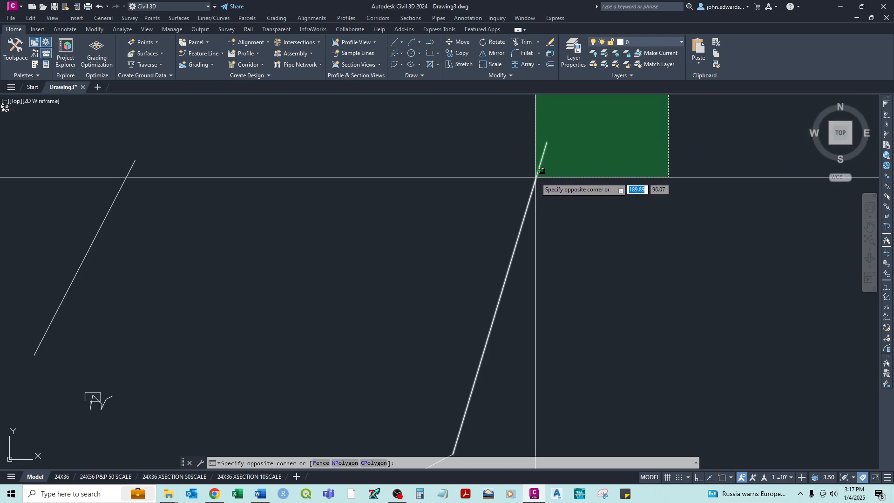
{"action": "left_click", "coordinate": [540, 150]}
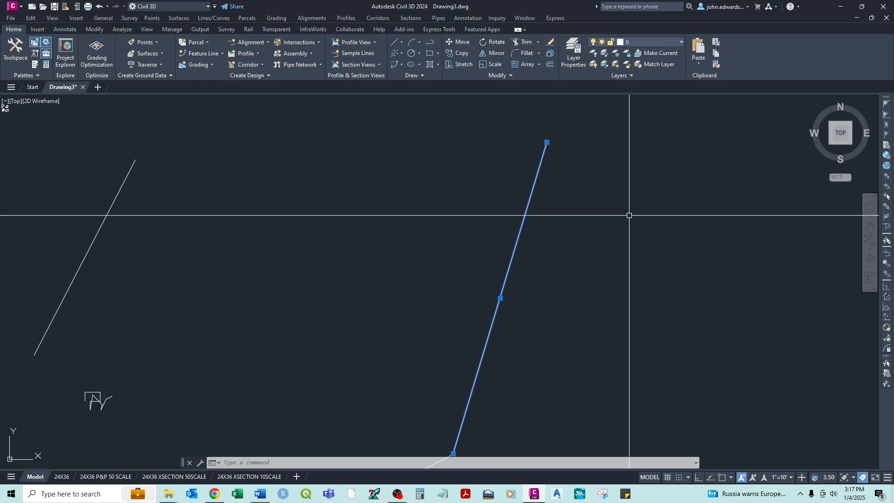
{"action": "scroll", "coordinate": [632, 221], "scroll_direction": "down", "scroll_amount": 5}
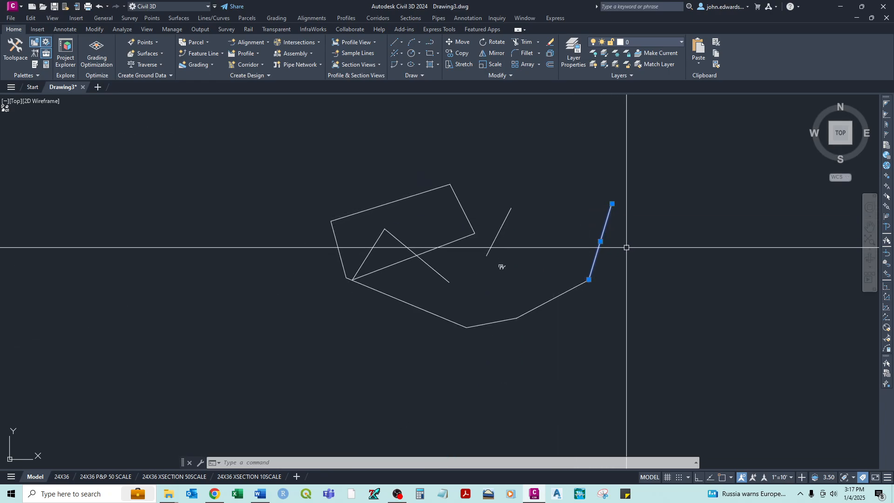
{"action": "left_click", "coordinate": [523, 212]}
{"action": "left_click", "coordinate": [506, 224]}
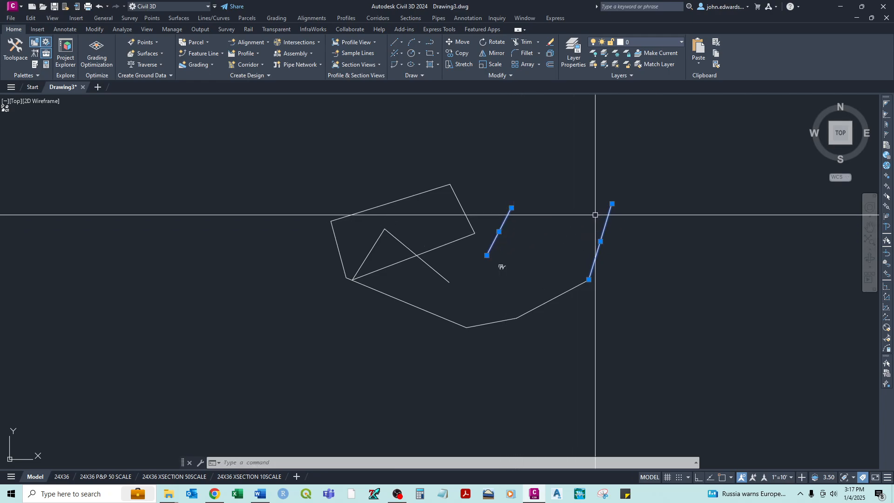
{"action": "key", "text": "Escape"}
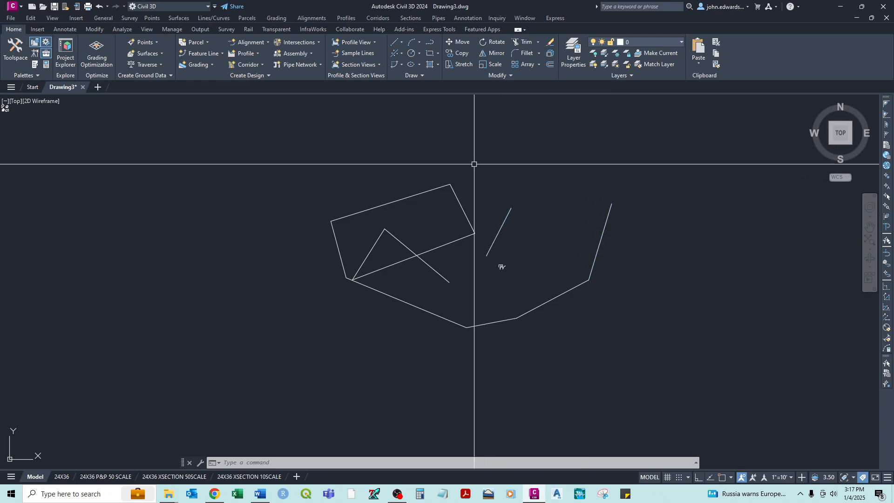
Select the outer chain's rightmost segment with a left-to-right window that fully encloses it
{"action": "left_click", "coordinate": [539, 199]}
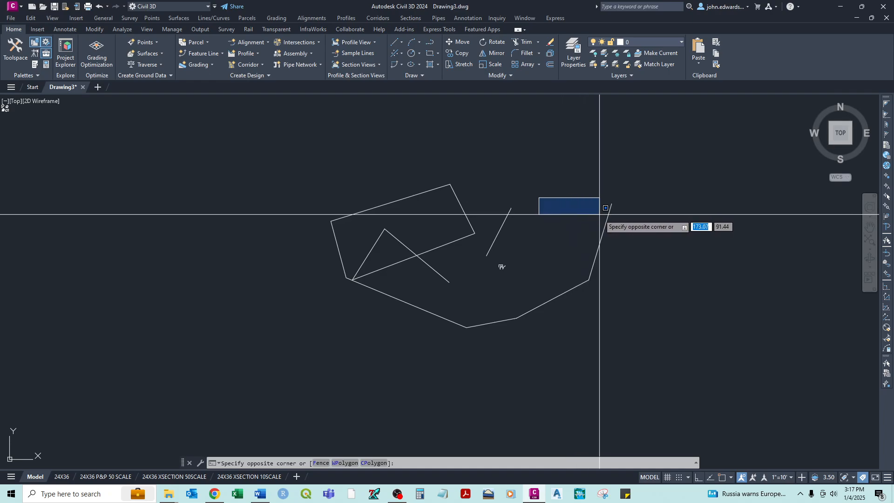
{"action": "scroll", "coordinate": [628, 213], "scroll_direction": "up", "scroll_amount": 5}
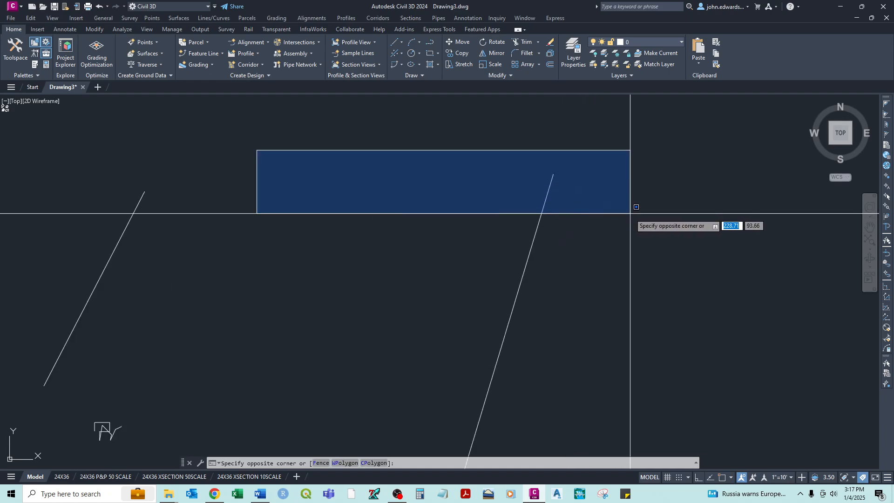
{"action": "scroll", "coordinate": [630, 214], "scroll_direction": "down", "scroll_amount": 2}
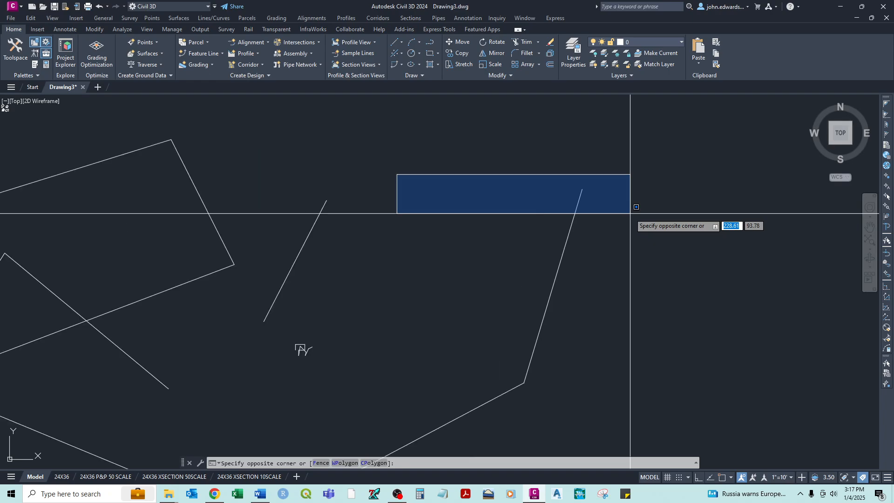
{"action": "scroll", "coordinate": [630, 213], "scroll_direction": "down", "scroll_amount": 2}
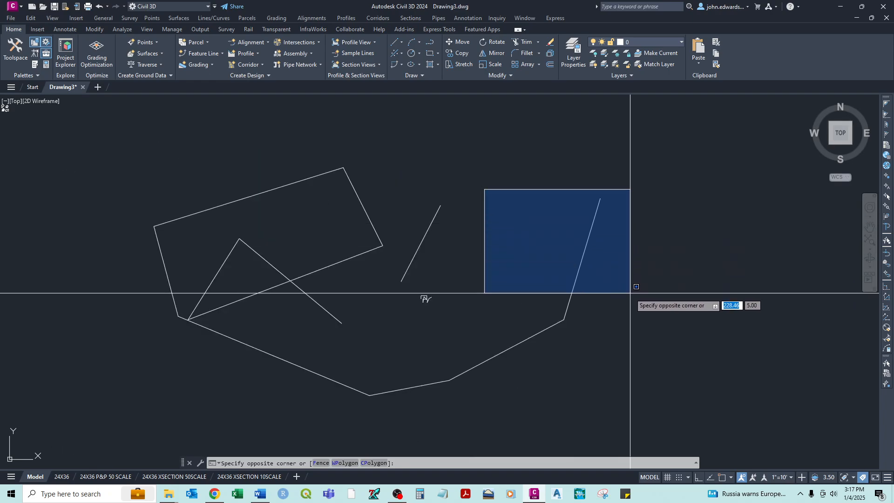
{"action": "left_click", "coordinate": [635, 333]}
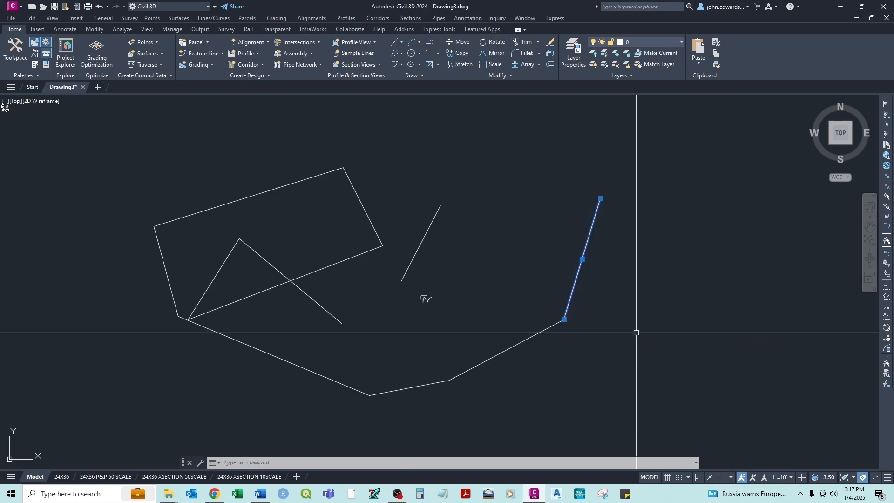
Select the box's upper and left edges and both inner peak lines with a right-to-left crossing window, and clear the selection
{"action": "middle_click_drag", "start_coordinate": [495, 317], "coordinate": [526, 244]}
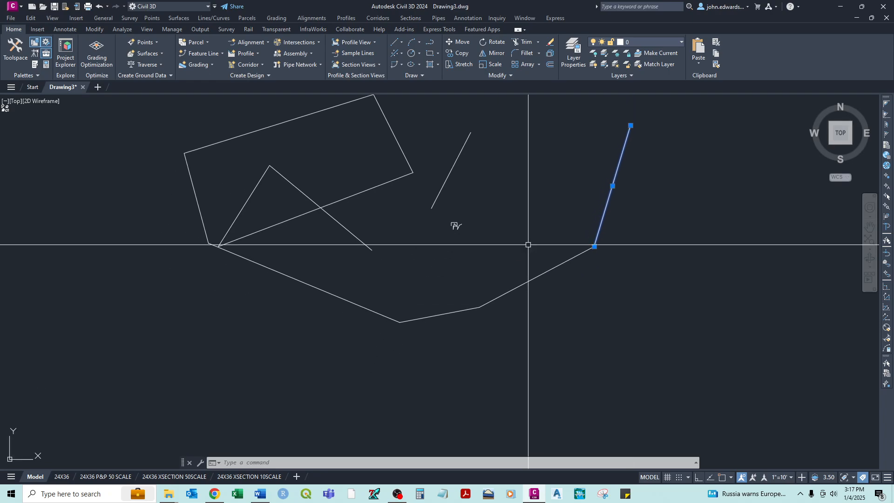
{"action": "mouse_move", "coordinate": [209, 230]}
{"action": "middle_mouse_down"}
{"action": "mouse_move", "coordinate": [251, 225]}
{"action": "mouse_move", "coordinate": [296, 195]}
{"action": "middle_mouse_up"}
{"action": "scroll", "coordinate": [253, 234], "scroll_direction": "up", "scroll_amount": 4}
{"action": "scroll", "coordinate": [254, 233], "scroll_direction": "down", "scroll_amount": 4}
{"action": "middle_click_drag", "start_coordinate": [349, 140], "coordinate": [387, 202]}
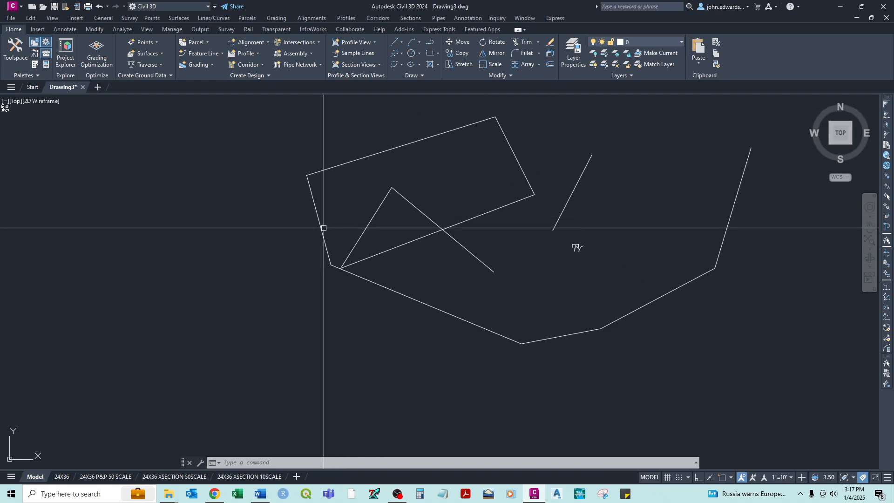
{"action": "left_click", "coordinate": [412, 212]}
{"action": "left_click", "coordinate": [309, 136]}
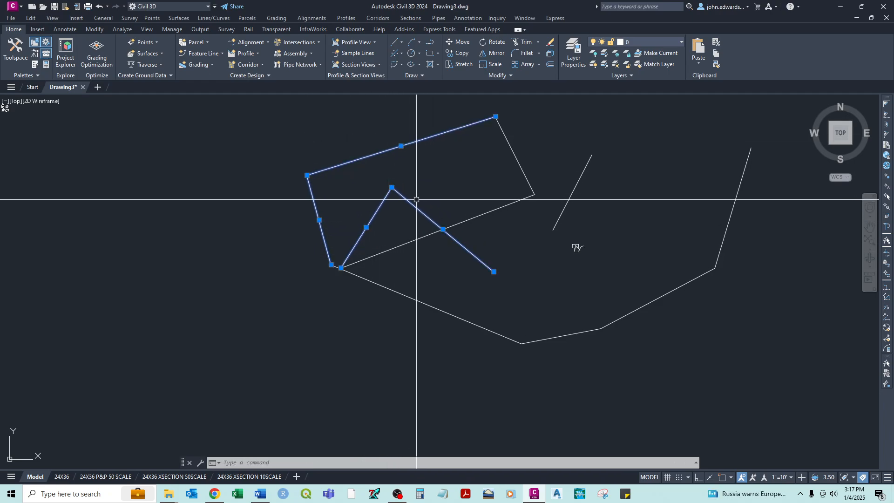
{"action": "key", "text": "Escape"}
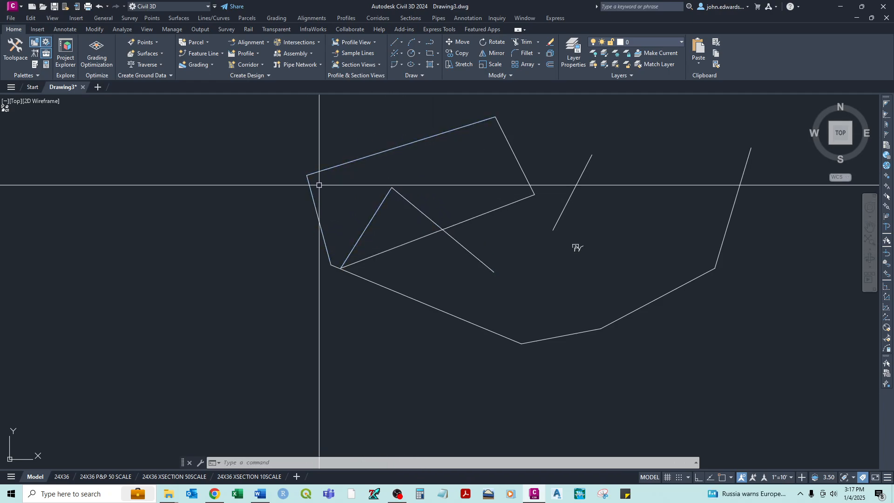
Select only the inner peak's left line with a left-to-right window that fully encloses it, and clear the selection
{"action": "left_click", "coordinate": [328, 139]}
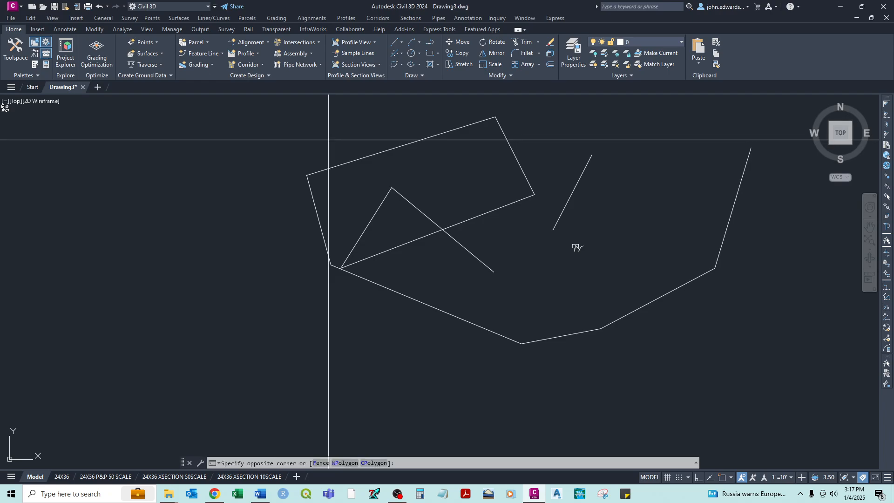
{"action": "left_click", "coordinate": [432, 290]}
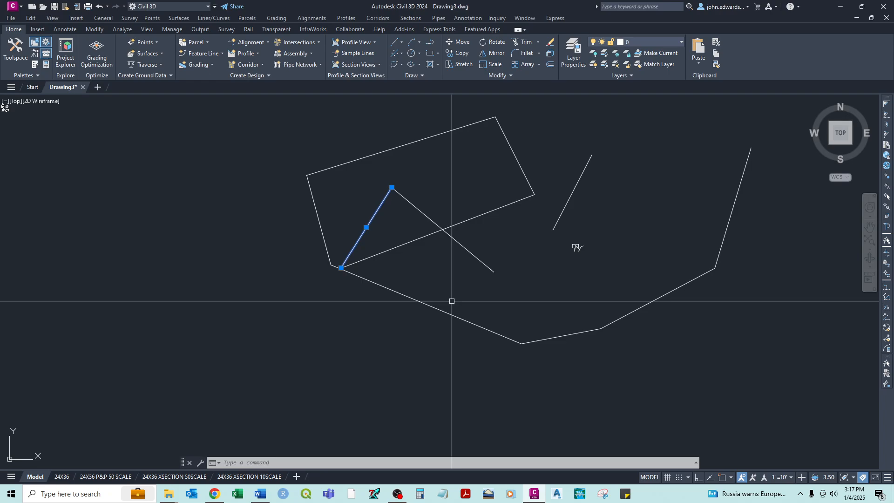
{"action": "key", "text": "Escape"}
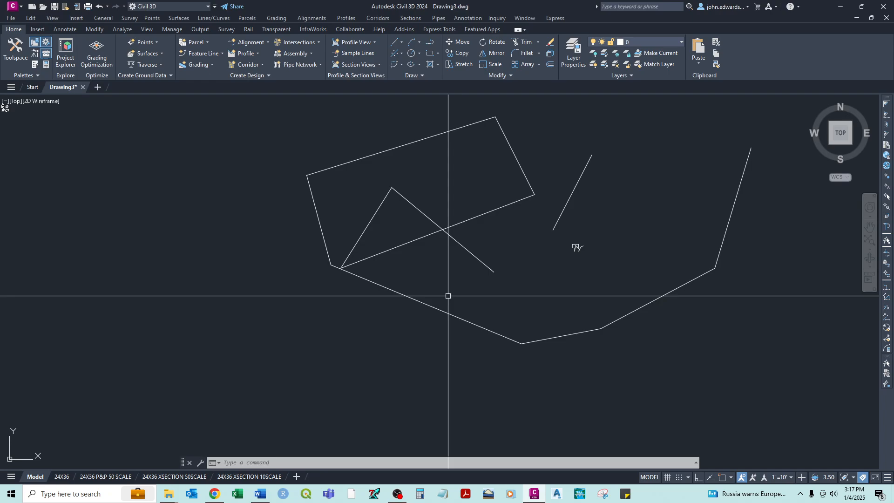
Select the inner peak's left line together with the tilted box's lower edge, and clear the selection
{"action": "left_click", "coordinate": [459, 264]}
{"action": "mouse_move", "coordinate": [447, 270]}
{"action": "left_mouse_down"}
{"action": "mouse_move", "coordinate": [413, 268]}
{"action": "mouse_move", "coordinate": [431, 248]}
{"action": "mouse_move", "coordinate": [369, 239]}
{"action": "mouse_move", "coordinate": [364, 204]}
{"action": "mouse_move", "coordinate": [421, 225]}
{"action": "mouse_move", "coordinate": [445, 245]}
{"action": "mouse_move", "coordinate": [450, 257]}
{"action": "mouse_move", "coordinate": [439, 259]}
{"action": "left_mouse_up"}
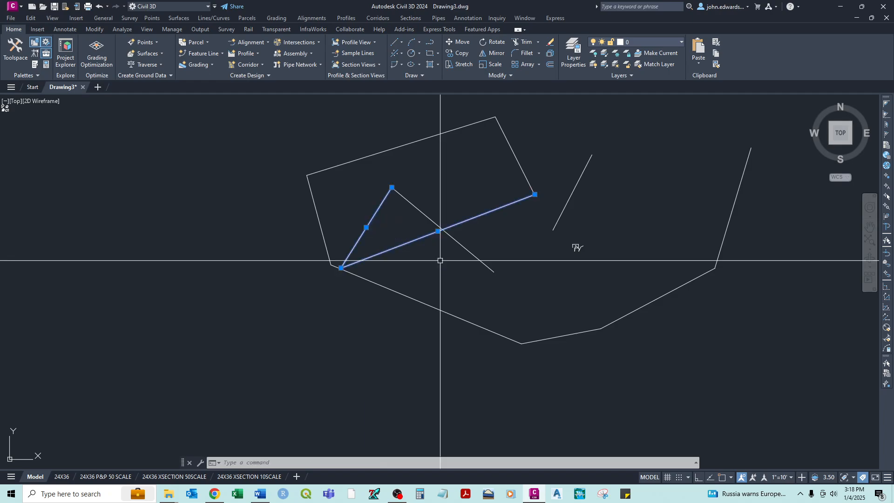
{"action": "key", "text": "Escape"}
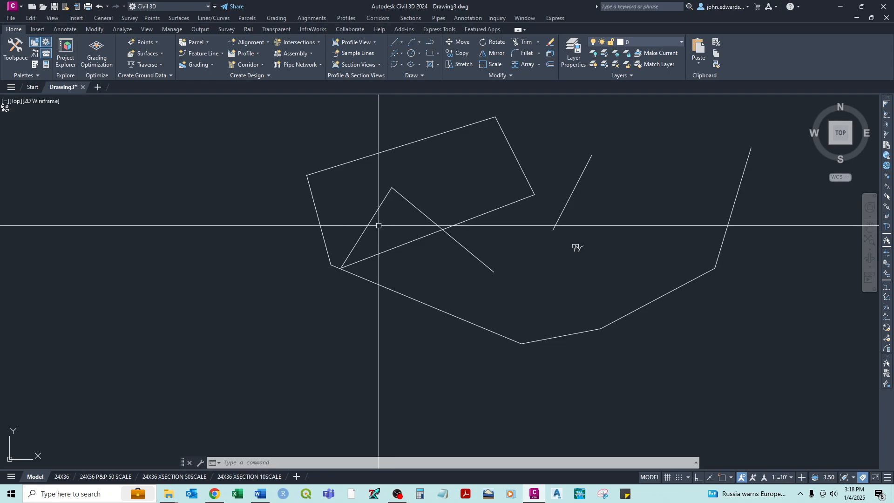
Select the single slanted line beside the box with a right-to-left crossing window, and clear the selection
{"action": "scroll", "coordinate": [379, 226], "scroll_direction": "down", "scroll_amount": 3}
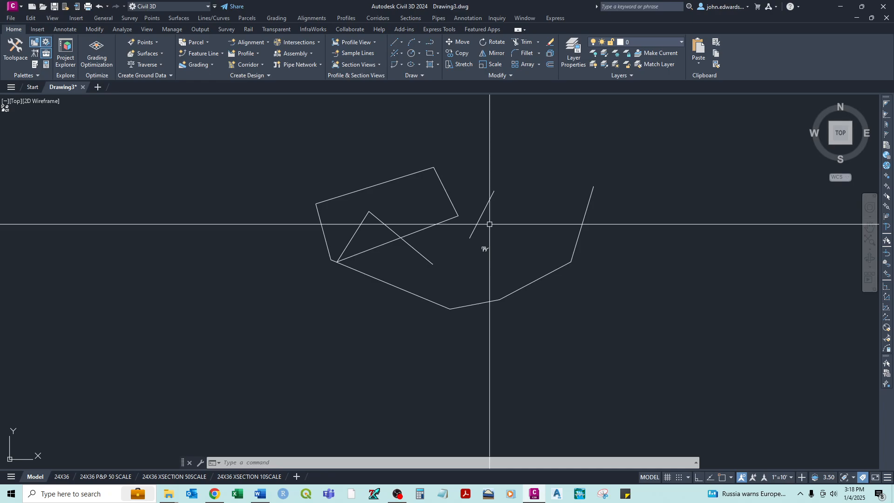
{"action": "scroll", "coordinate": [503, 181], "scroll_direction": "down", "scroll_amount": 4}
{"action": "scroll", "coordinate": [560, 213], "scroll_direction": "up", "scroll_amount": 8}
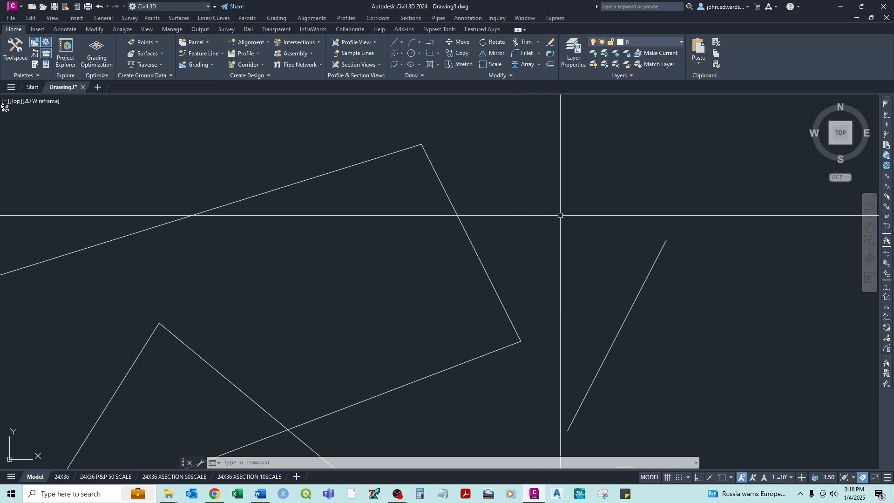
{"action": "scroll", "coordinate": [408, 166], "scroll_direction": "down", "scroll_amount": 4}
{"action": "middle_click_drag", "start_coordinate": [476, 226], "coordinate": [399, 192]}
{"action": "left_click", "coordinate": [467, 171]}
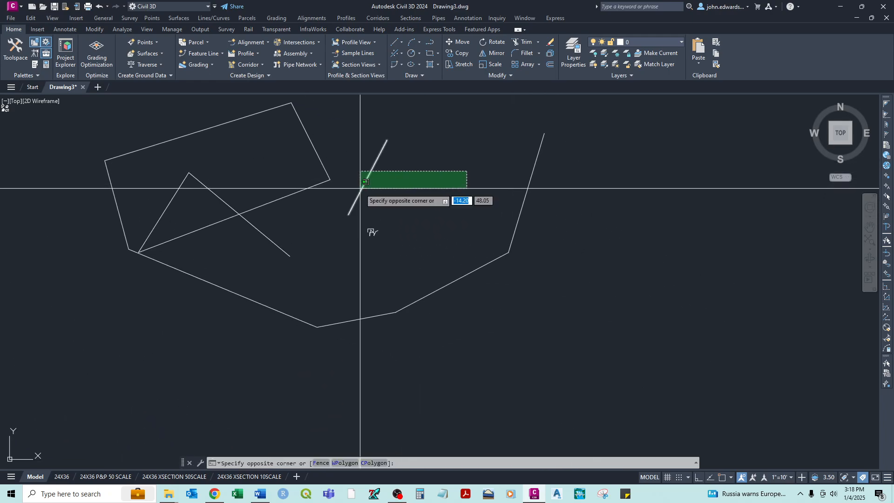
{"action": "left_click", "coordinate": [333, 188]}
{"action": "key", "text": "Escape"}
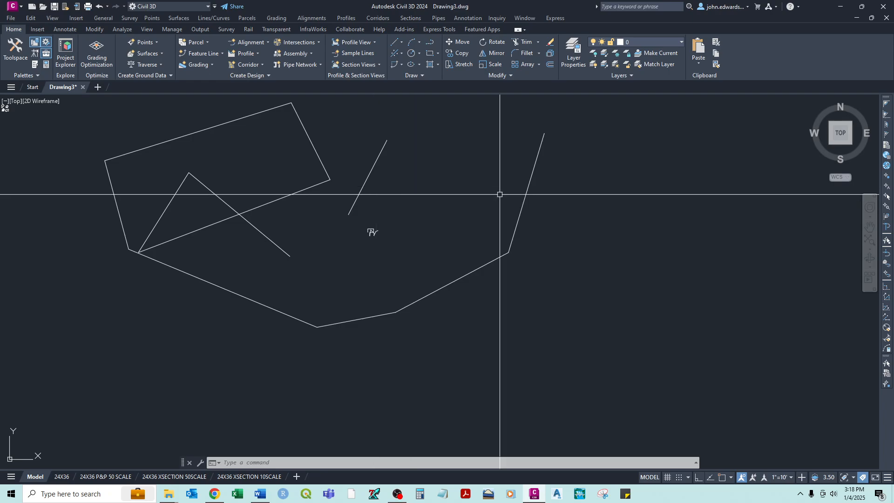
Select all the sample linework with one crossing window around it and delete it
{"action": "left_click", "coordinate": [575, 116]}
{"action": "left_click", "coordinate": [94, 353]}
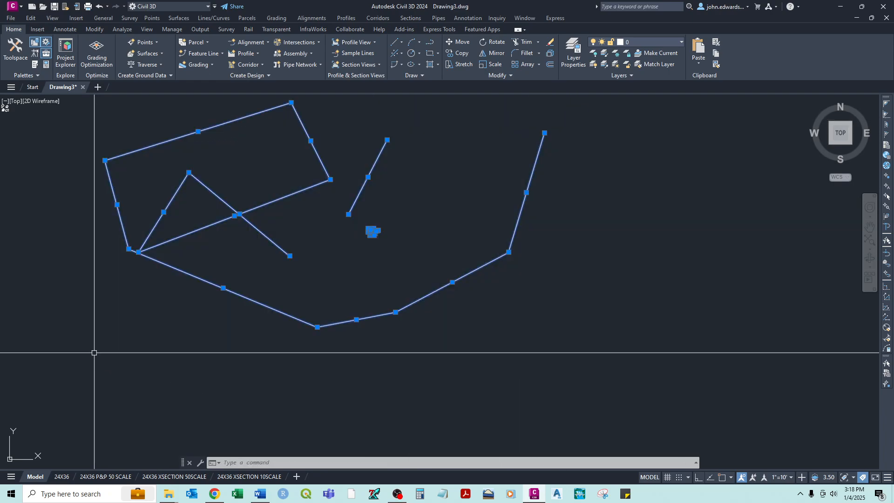
{"action": "key", "text": "Delete"}
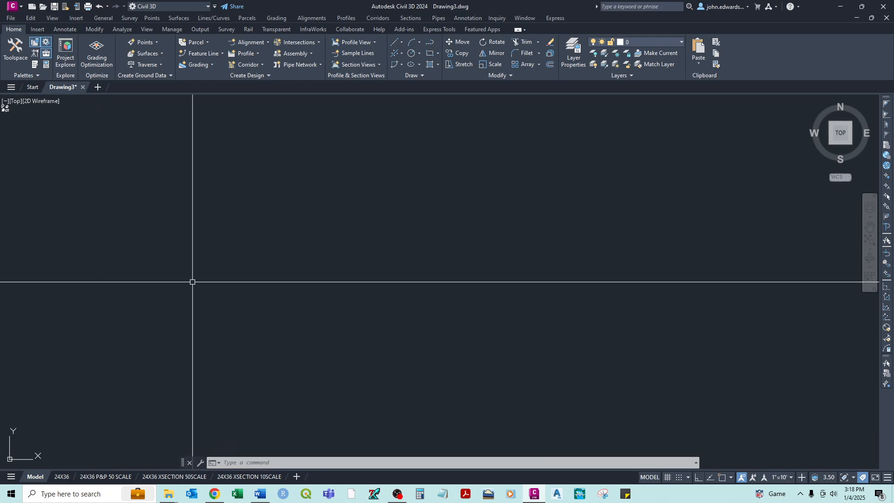
Draw a single line about 106 units long slanting up to the right in the empty drawing, and end the command
{"action": "type", "text": "l"}
{"action": "key", "text": "Return"}
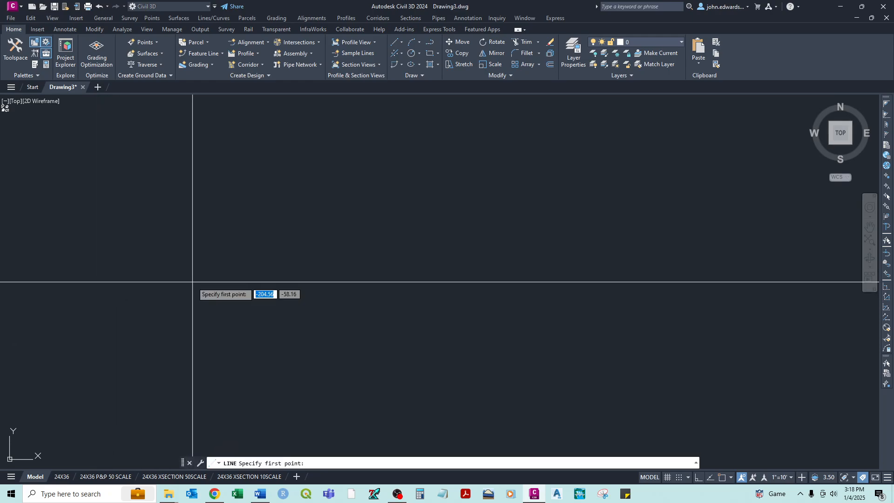
{"action": "left_click", "coordinate": [335, 280]}
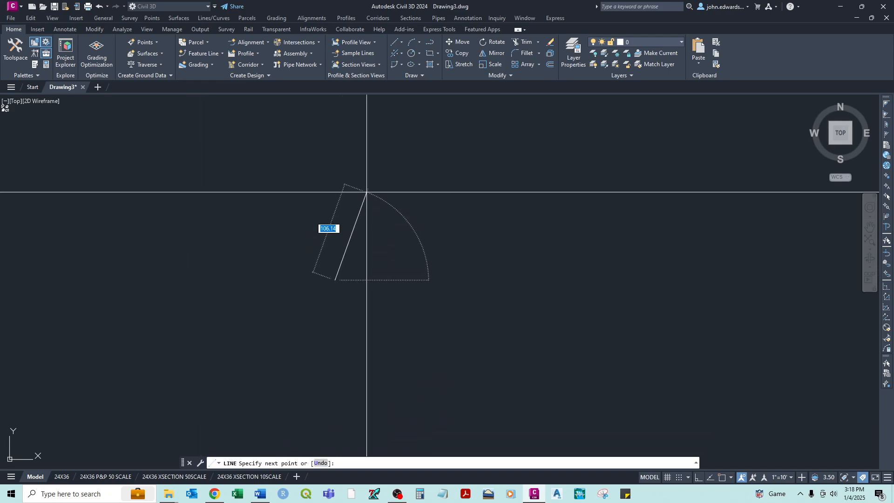
{"action": "left_click", "coordinate": [366, 192]}
{"action": "right_click", "coordinate": [366, 192]}
{"action": "left_click", "coordinate": [389, 200]}
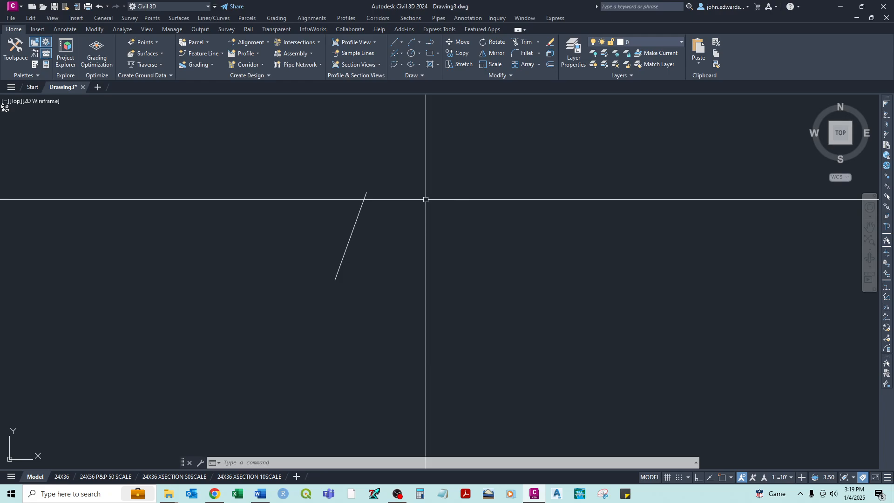
Draw one long, nearly horizontal line below the slanted line, extending well past it on both sides, and end the command
{"action": "key", "text": "Return"}
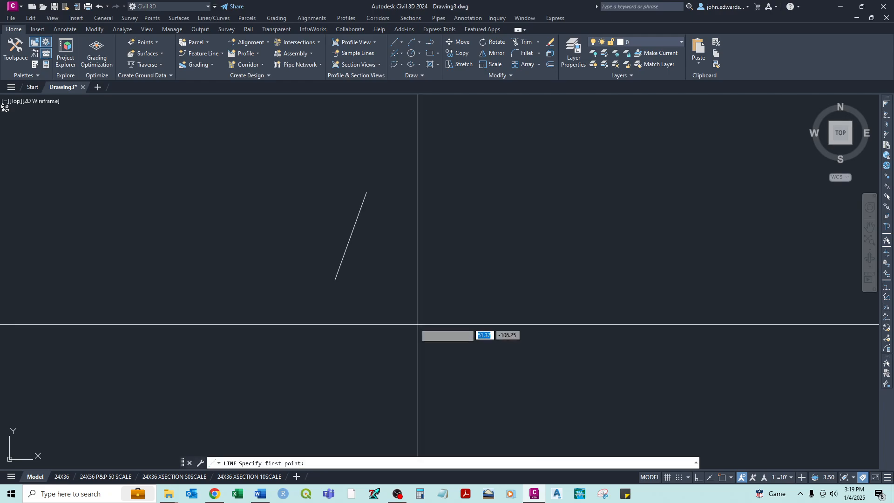
{"action": "left_click", "coordinate": [143, 336]}
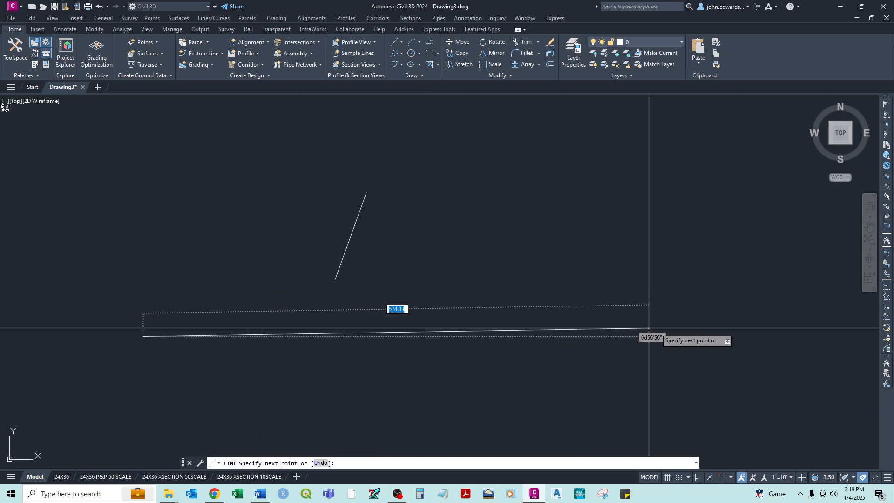
{"action": "left_click", "coordinate": [685, 350]}
{"action": "right_click", "coordinate": [687, 345]}
{"action": "left_click", "coordinate": [708, 349]}
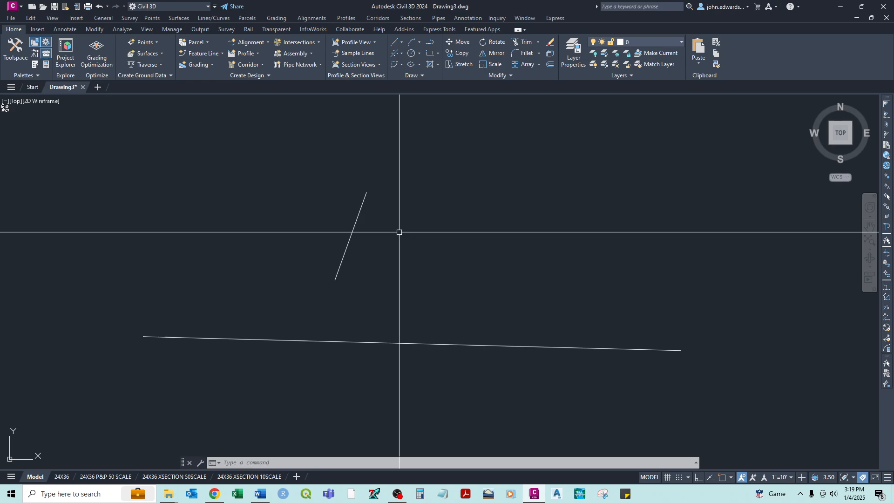
Move the slanted line from a base point near its lower end to a spot above the right part of the long line
{"action": "type", "text": "M"}
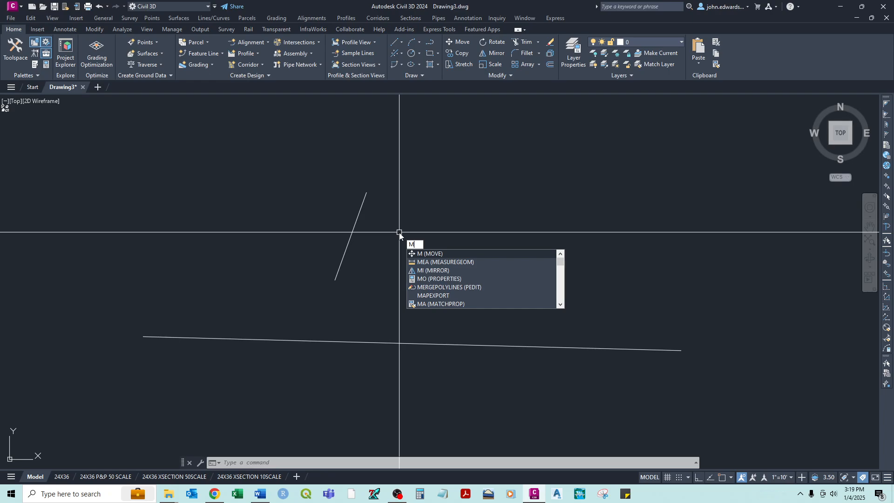
{"action": "key", "text": "Return"}
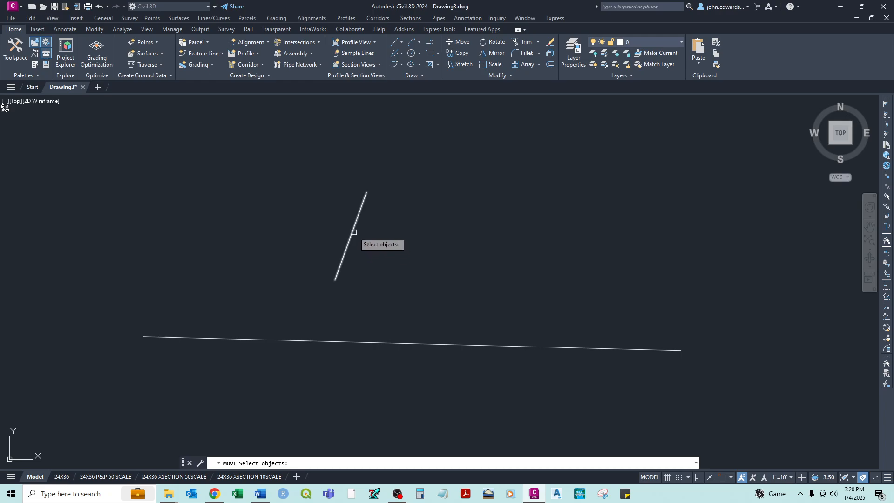
{"action": "mouse_move", "coordinate": [464, 172]}
{"action": "left_mouse_down"}
{"action": "mouse_move", "coordinate": [411, 215]}
{"action": "mouse_move", "coordinate": [364, 214]}
{"action": "mouse_move", "coordinate": [348, 198]}
{"action": "mouse_move", "coordinate": [360, 192]}
{"action": "left_mouse_up"}
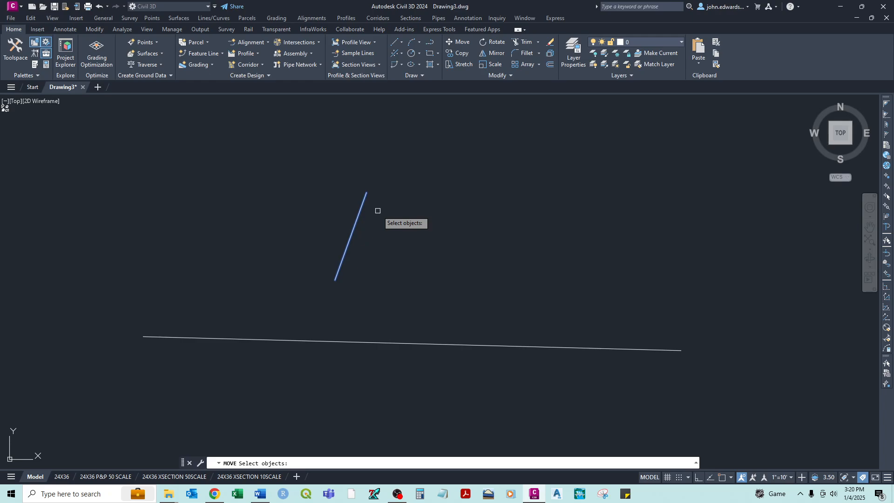
{"action": "key", "text": "Return"}
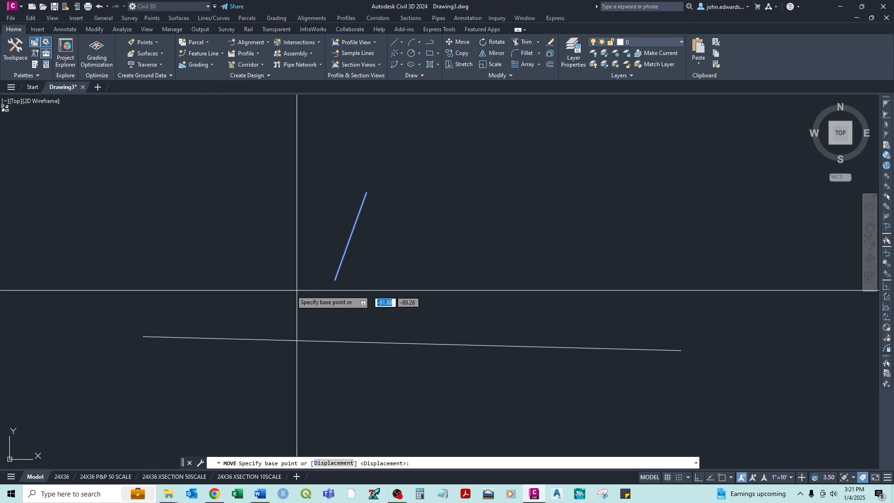
{"action": "left_click", "coordinate": [328, 286]}
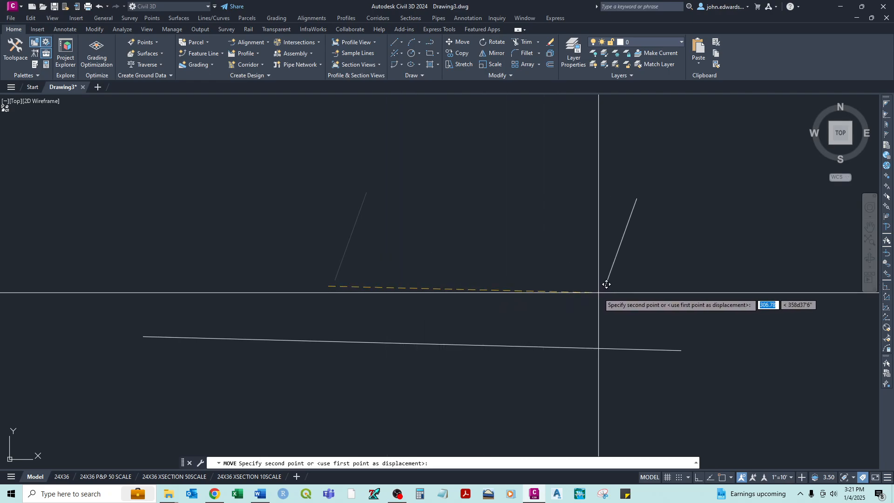
{"action": "left_click", "coordinate": [613, 292]}
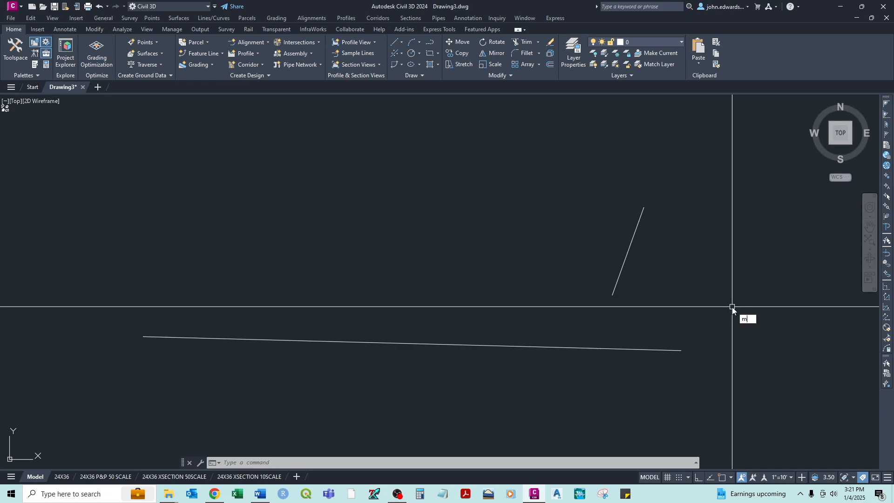
Move the slanted line above the left part of the long line, using a base point in empty space far to its right
{"action": "key", "text": "Return"}
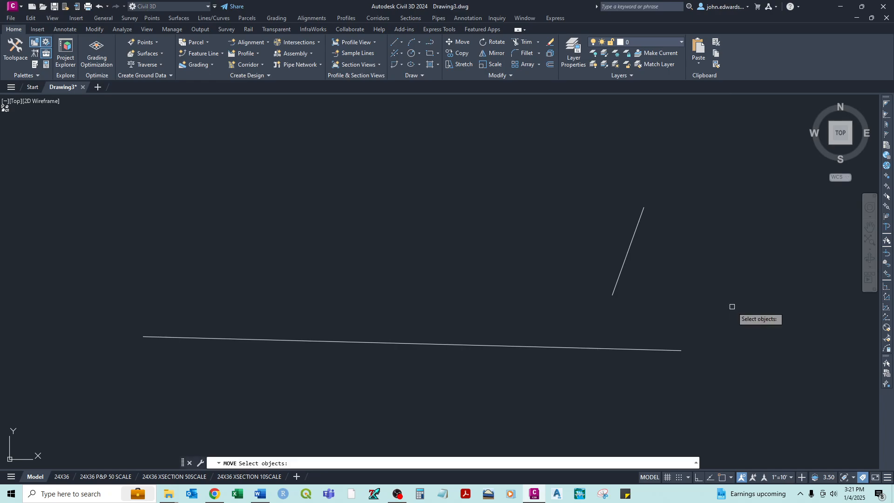
{"action": "left_click", "coordinate": [636, 236]}
{"action": "key", "text": "Return"}
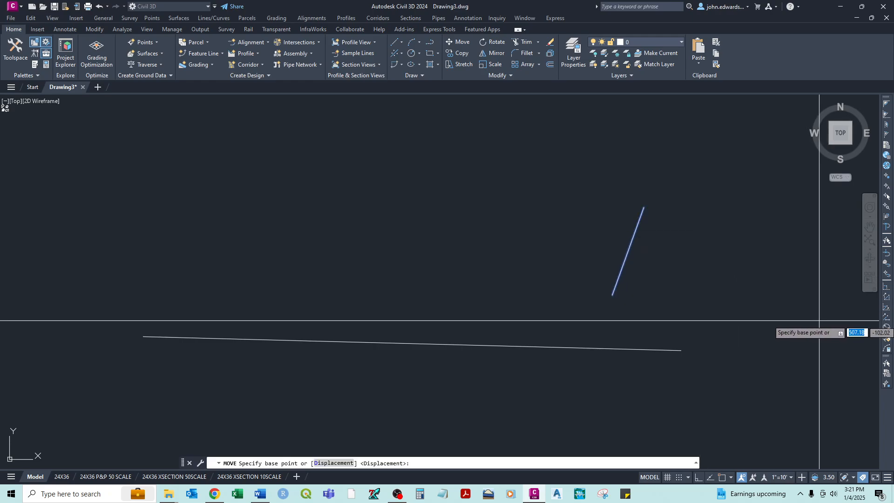
{"action": "left_click", "coordinate": [854, 325]}
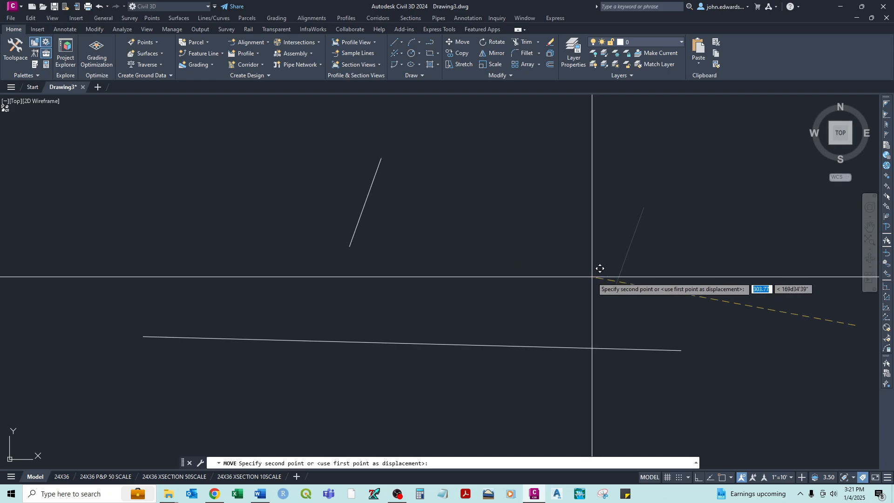
{"action": "left_click", "coordinate": [460, 298]}
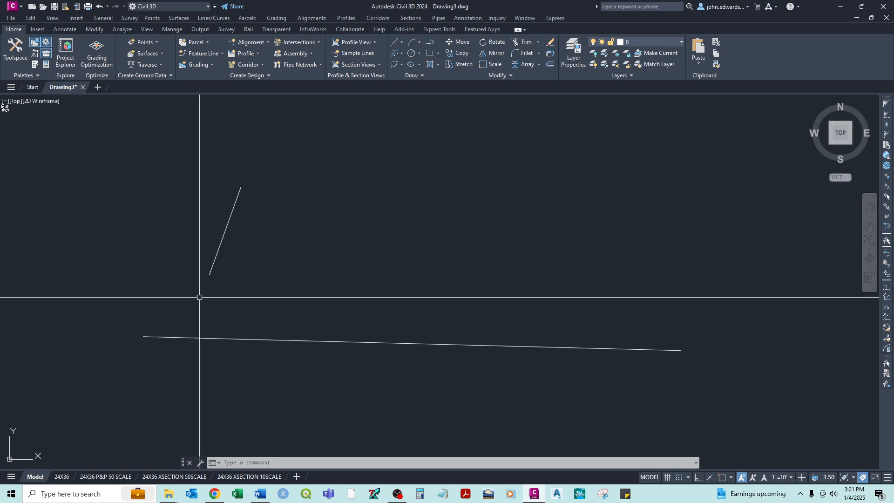
Move the slanted line by eye from a base point at its lower end onto the right end of the long line
{"action": "scroll", "coordinate": [202, 270], "scroll_direction": "up", "scroll_amount": 4}
{"action": "type", "text": "m"}
{"action": "key", "text": "Return"}
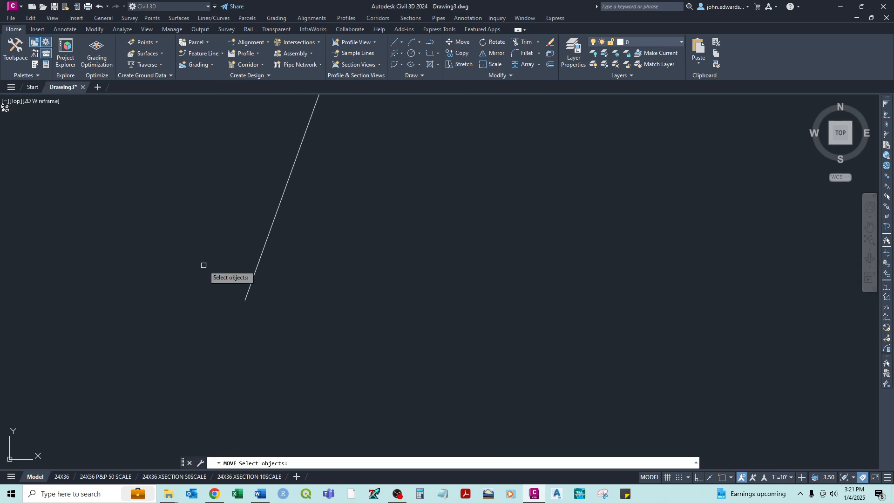
{"action": "left_click", "coordinate": [251, 277]}
{"action": "key", "text": "Return"}
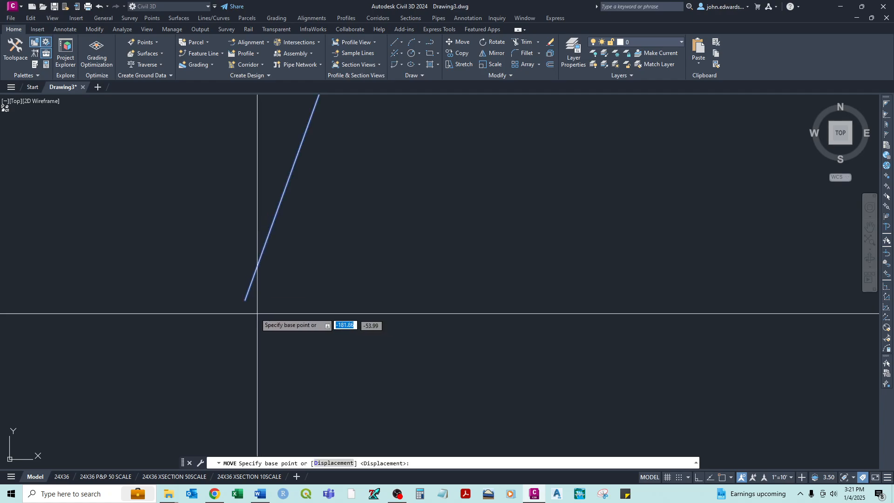
{"action": "middle_click_drag", "start_coordinate": [244, 315], "coordinate": [234, 301]}
{"action": "scroll", "coordinate": [231, 291], "scroll_direction": "up", "scroll_amount": 5}
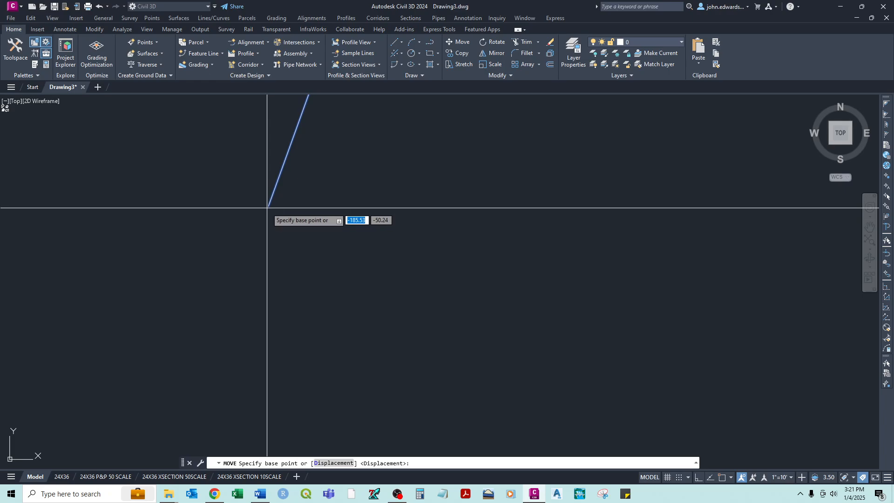
{"action": "scroll", "coordinate": [268, 206], "scroll_direction": "up", "scroll_amount": 3}
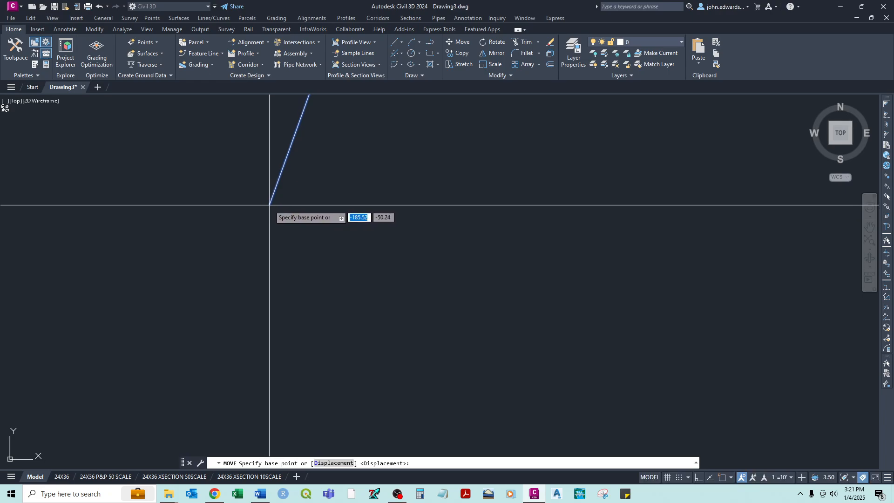
{"action": "left_click", "coordinate": [269, 204]}
{"action": "middle_click_drag", "start_coordinate": [357, 228], "coordinate": [292, 246]}
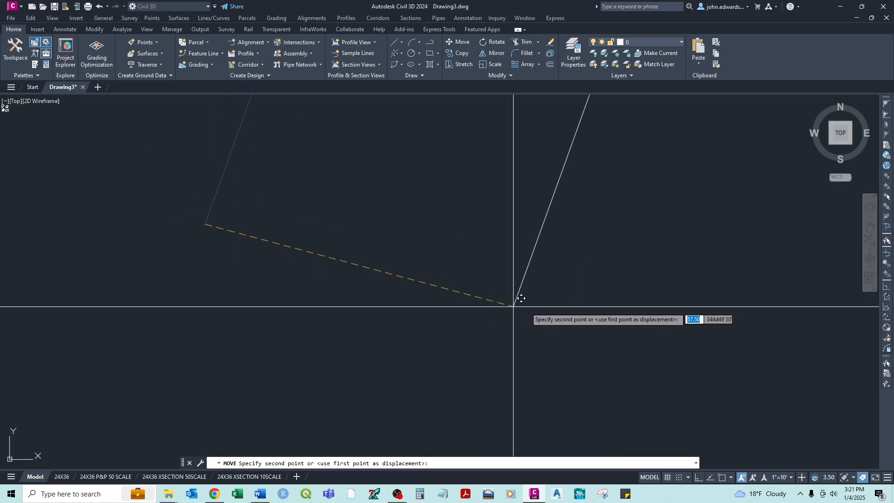
{"action": "scroll", "coordinate": [345, 224], "scroll_direction": "down", "scroll_amount": 5}
{"action": "scroll", "coordinate": [649, 265], "scroll_direction": "up", "scroll_amount": 3}
{"action": "scroll", "coordinate": [551, 281], "scroll_direction": "up", "scroll_amount": 2}
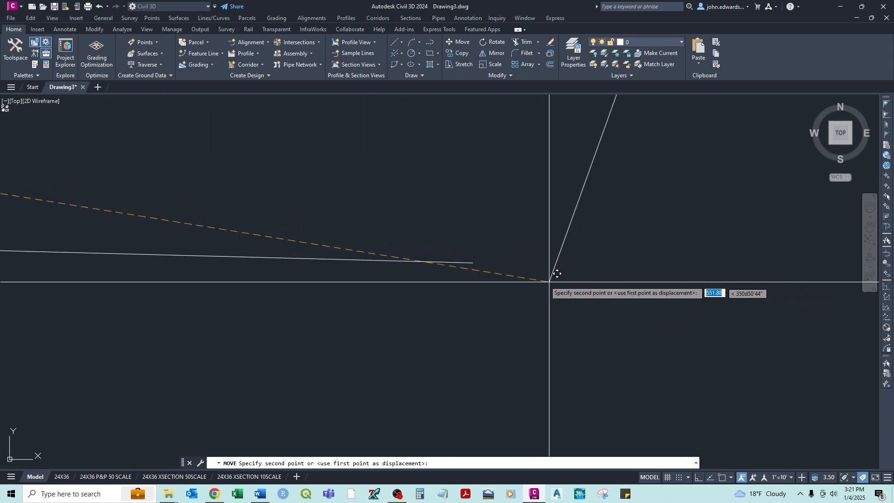
{"action": "scroll", "coordinate": [512, 261], "scroll_direction": "up", "scroll_amount": 4}
{"action": "scroll", "coordinate": [402, 274], "scroll_direction": "up", "scroll_amount": 7}
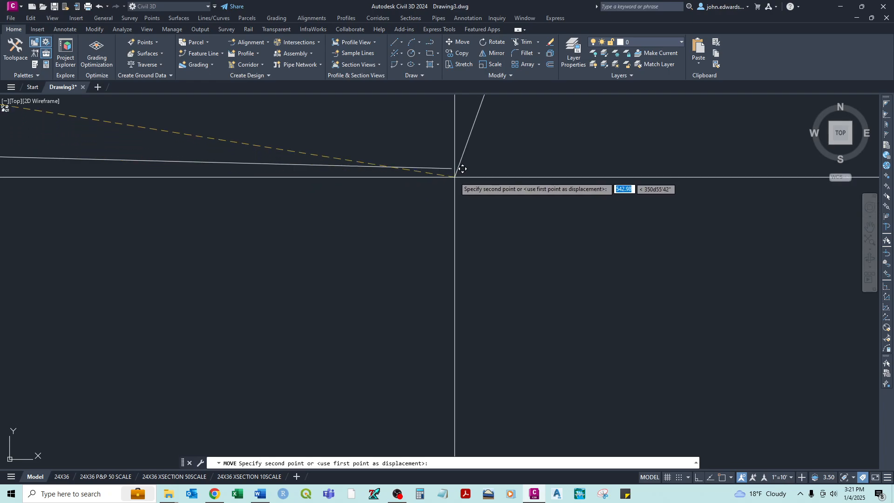
{"action": "left_click", "coordinate": [452, 169]}
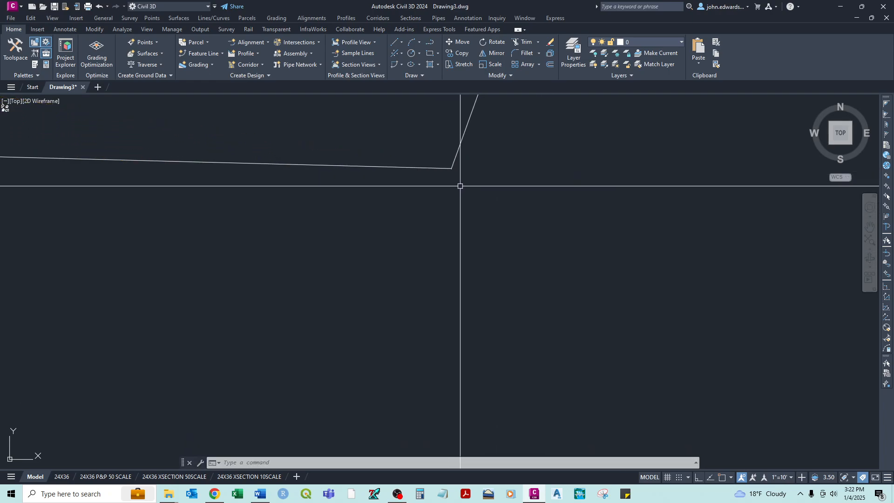
Examine the corner between the two lines at close range and from afar to check whether their endpoints meet exactly
{"action": "scroll", "coordinate": [450, 171], "scroll_direction": "up", "scroll_amount": 9}
{"action": "scroll", "coordinate": [481, 129], "scroll_direction": "up", "scroll_amount": 5}
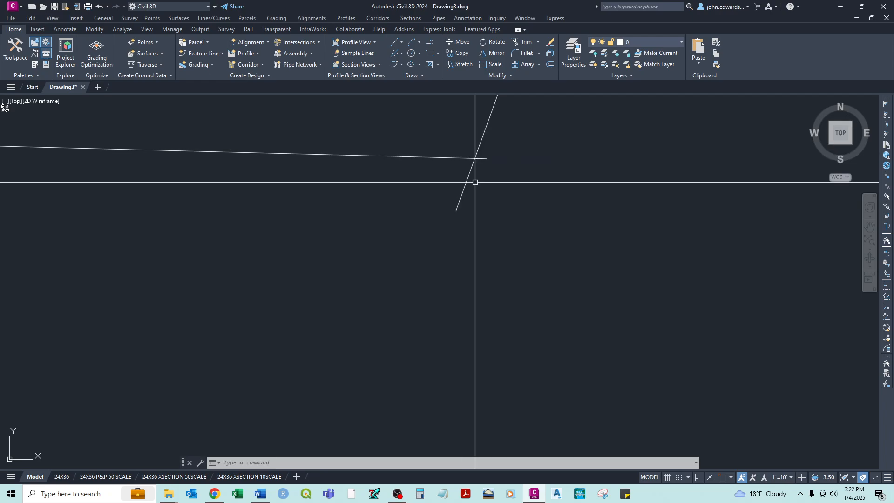
{"action": "scroll", "coordinate": [485, 193], "scroll_direction": "down", "scroll_amount": 5}
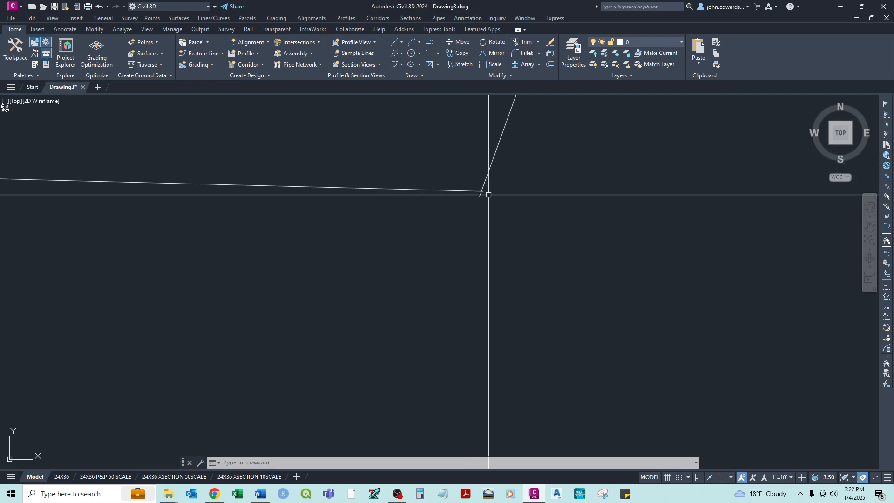
{"action": "scroll", "coordinate": [582, 228], "scroll_direction": "down", "scroll_amount": 6}
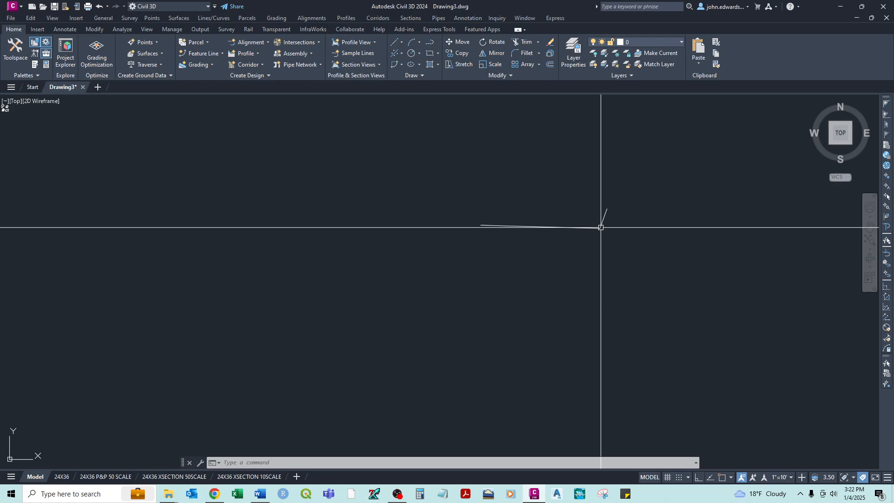
{"action": "middle_click_drag", "start_coordinate": [628, 216], "coordinate": [604, 236]}
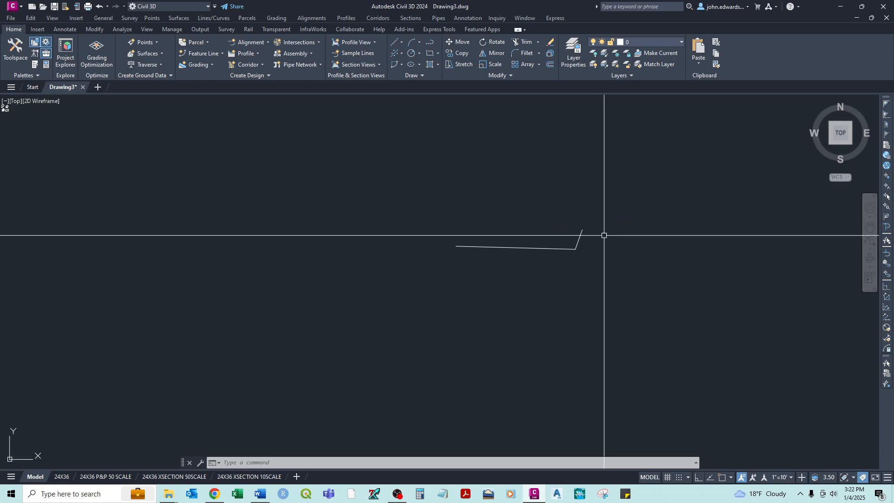
{"action": "scroll", "coordinate": [600, 230], "scroll_direction": "up", "scroll_amount": 4}
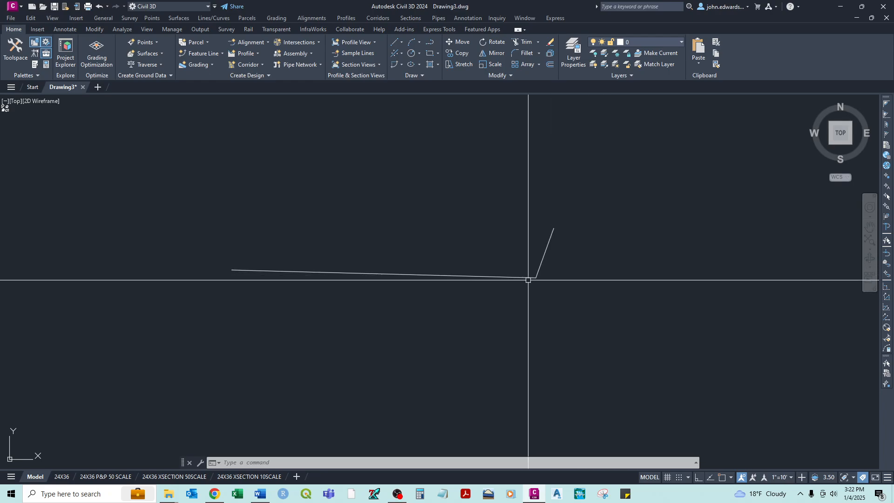
{"action": "scroll", "coordinate": [528, 280], "scroll_direction": "up", "scroll_amount": 4}
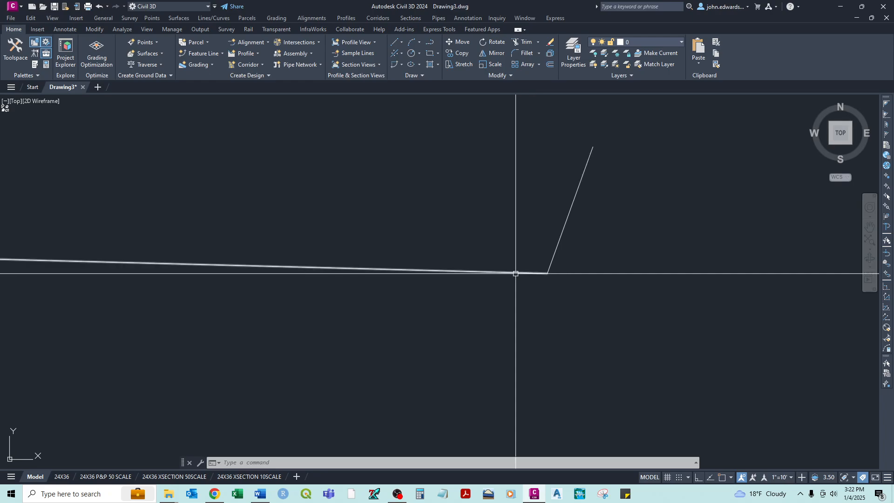
{"action": "scroll", "coordinate": [513, 274], "scroll_direction": "down", "scroll_amount": 2}
{"action": "middle_click_drag", "start_coordinate": [581, 227], "coordinate": [584, 257]}
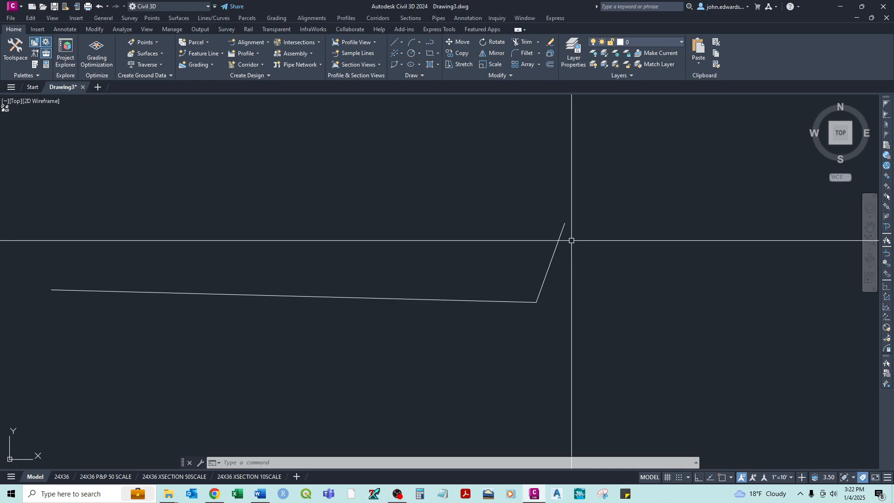
Select the slanted line and reposition it directly, without the Move command, above the middle of the long line
{"action": "left_click", "coordinate": [559, 250]}
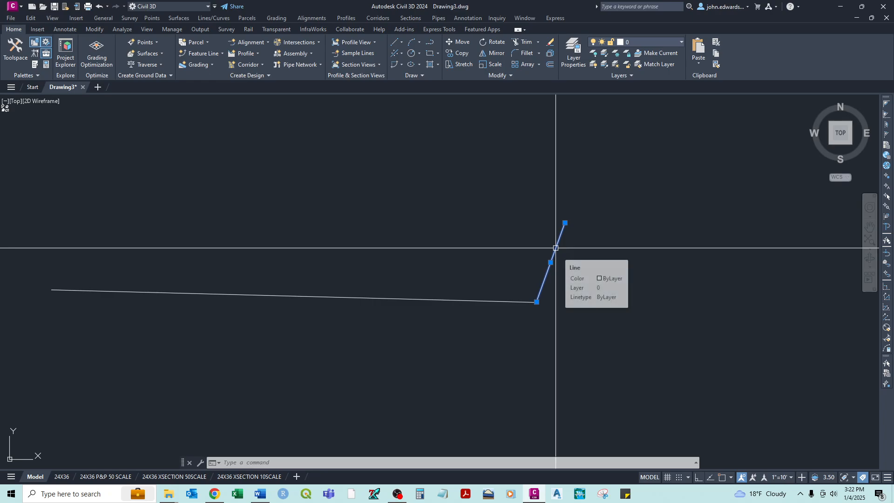
{"action": "left_click_drag", "start_coordinate": [556, 248], "coordinate": [234, 168]}
{"action": "left_click_drag", "start_coordinate": [134, 174], "coordinate": [356, 187]}
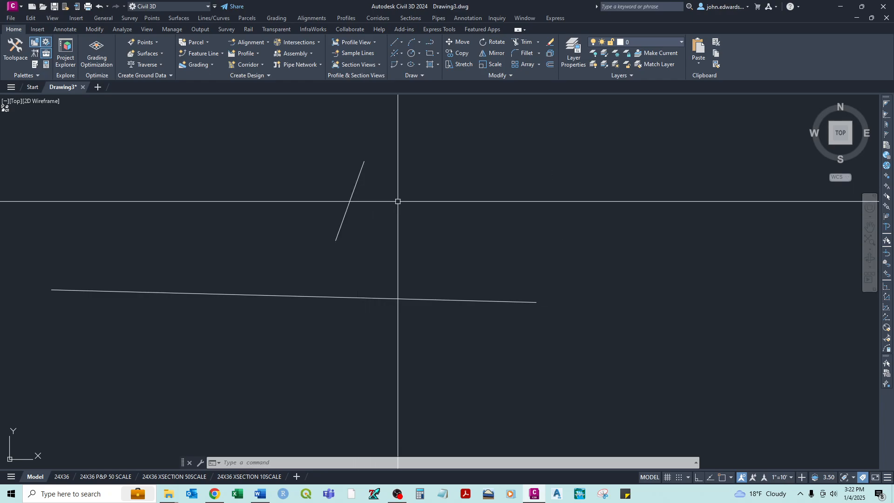
{"action": "middle_click_drag", "start_coordinate": [399, 199], "coordinate": [487, 197]}
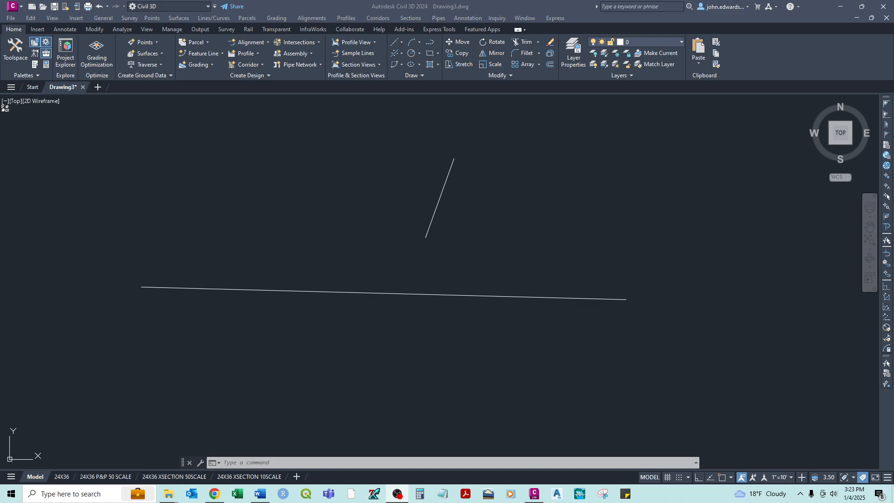
Draw a second slanted line of similar length and slope just right of the first one, and end the command
{"action": "left_click", "coordinate": [224, 462]}
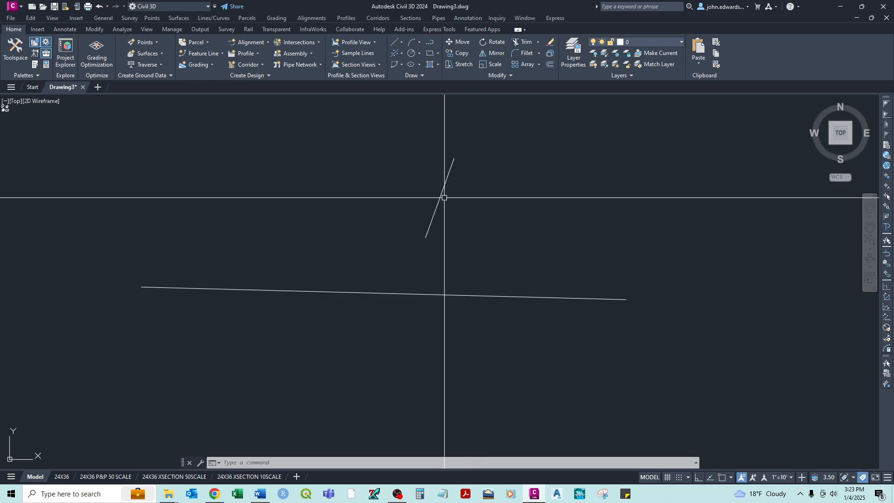
{"action": "type", "text": "l"}
{"action": "key", "text": "Return"}
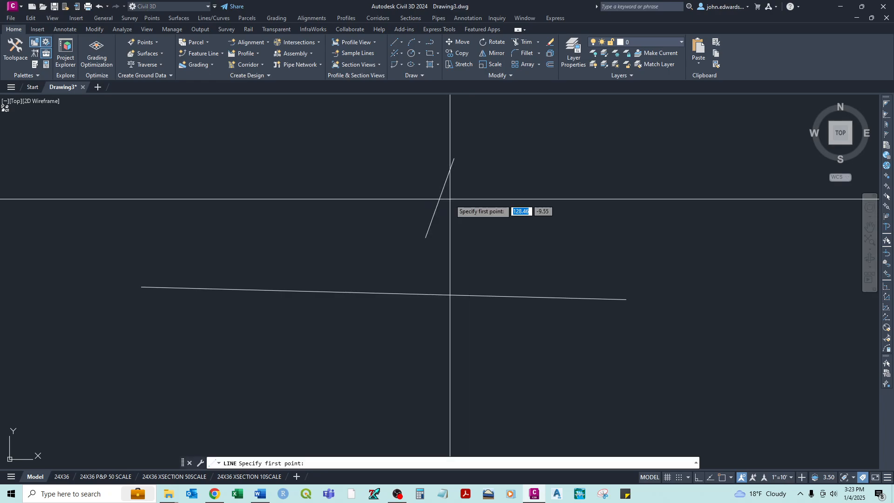
{"action": "left_click", "coordinate": [491, 238]}
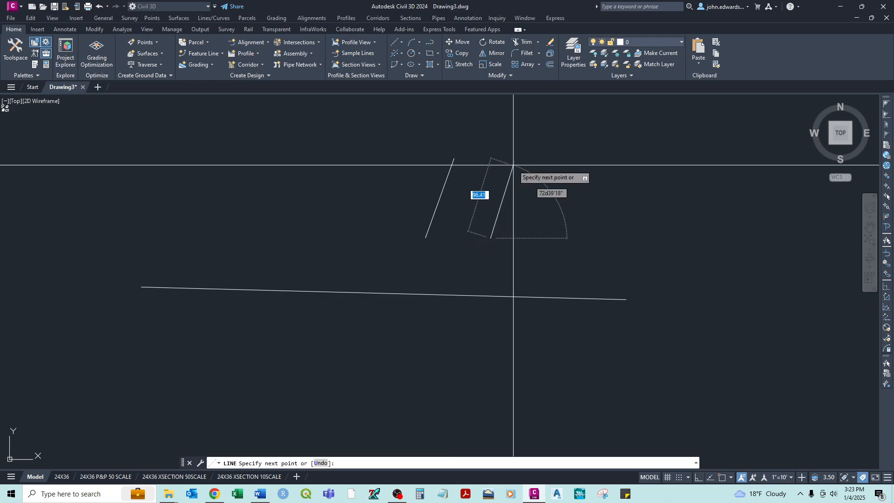
{"action": "right_click", "coordinate": [515, 161]}
{"action": "left_click", "coordinate": [531, 168]}
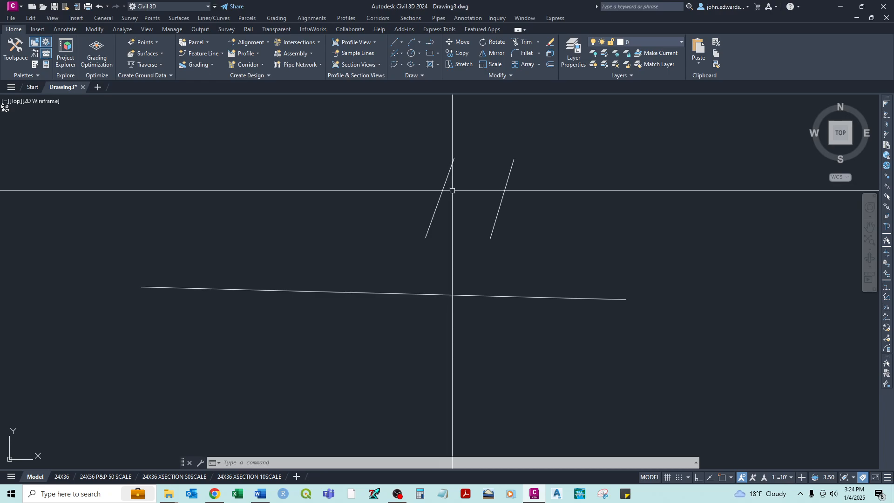
Copy the two slanted lines together from a base point above the long line's right end, placing the first copy to their left
{"action": "left_click", "coordinate": [461, 55]}
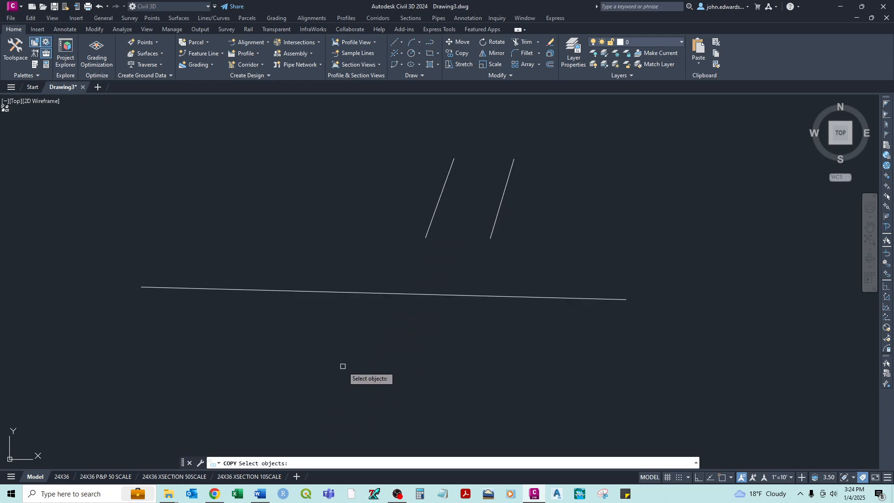
{"action": "left_click", "coordinate": [442, 189]}
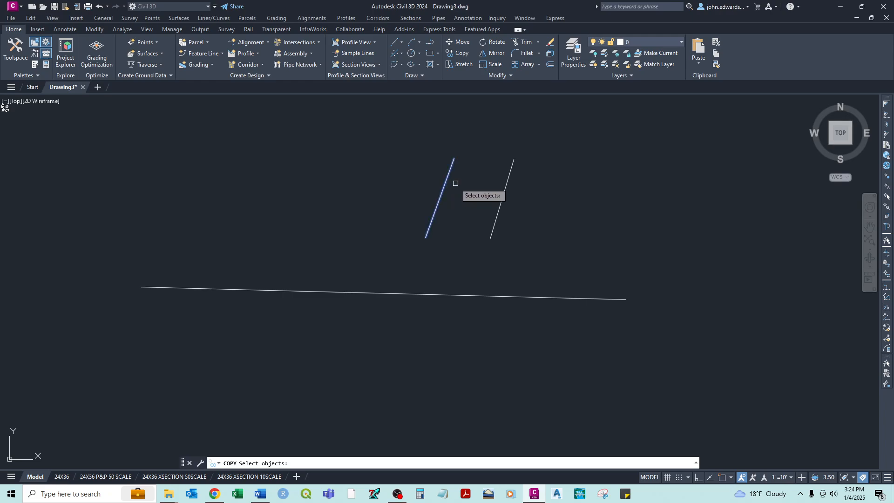
{"action": "left_click", "coordinate": [505, 186]}
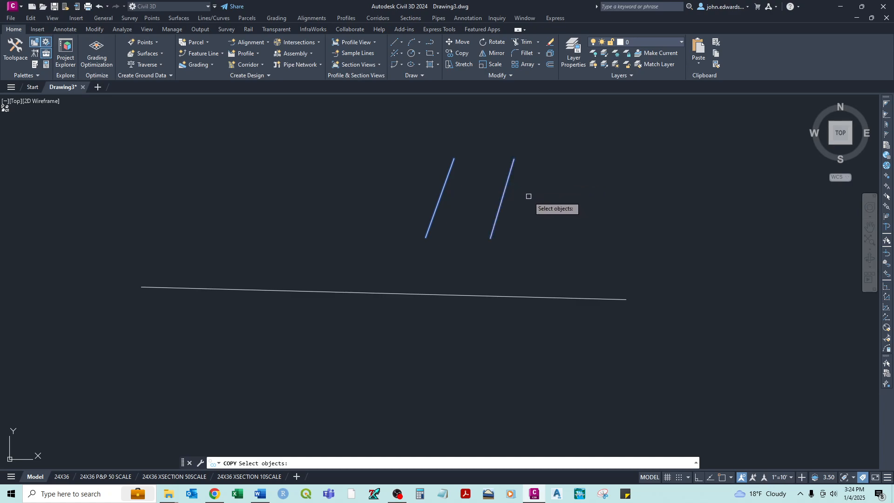
{"action": "key", "text": "Return"}
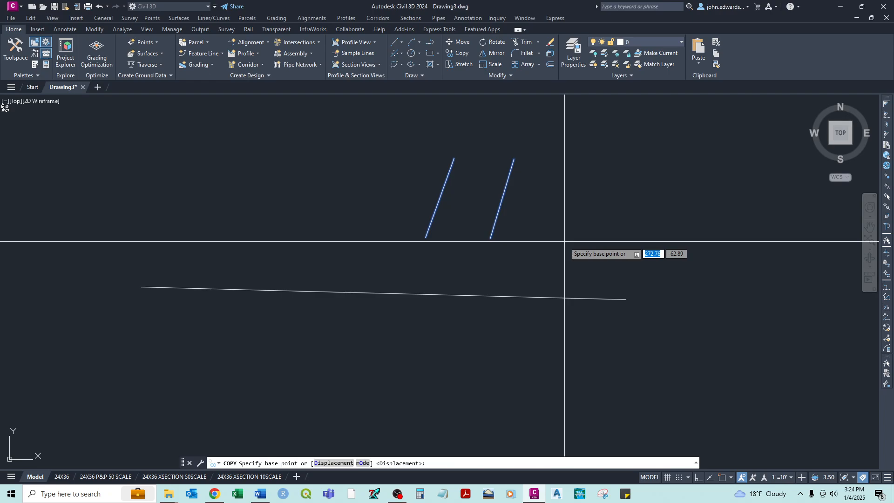
{"action": "left_click", "coordinate": [618, 258]}
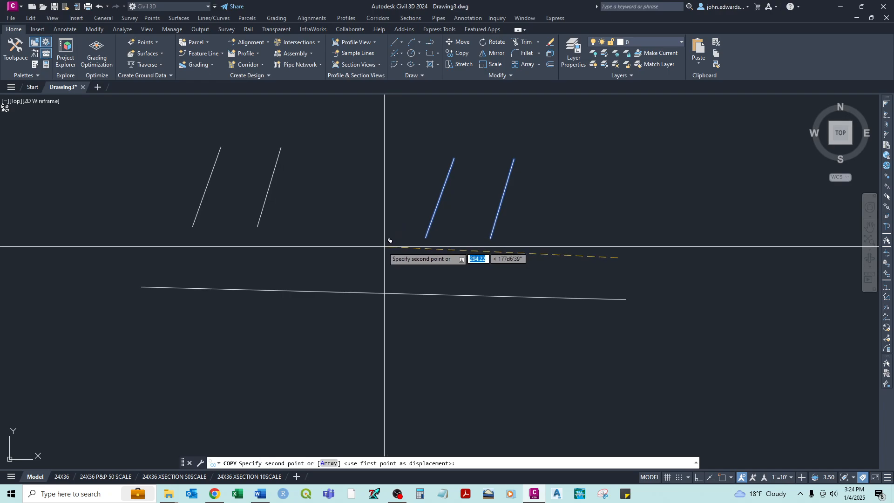
{"action": "left_click", "coordinate": [355, 242]}
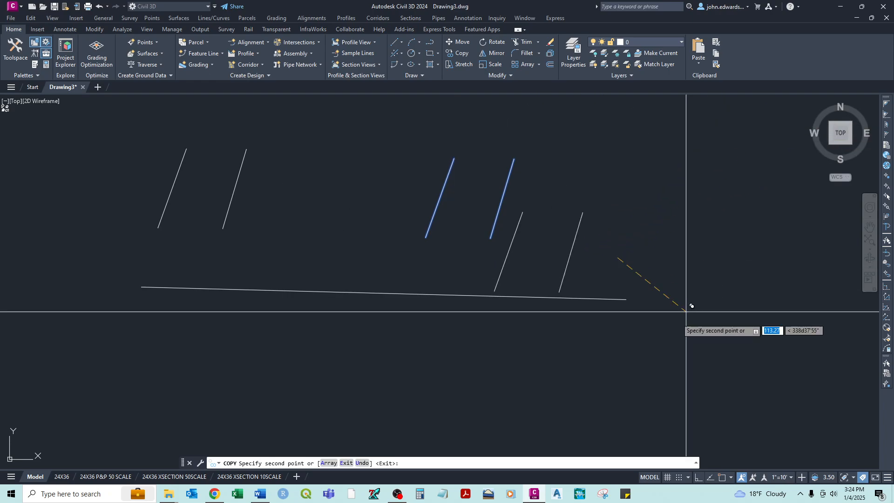
Place many more copies of the slanted pair above, beside and below the long line, and end the Copy command
{"action": "scroll", "coordinate": [596, 324], "scroll_direction": "down", "scroll_amount": 4}
{"action": "left_click", "coordinate": [617, 247]}
{"action": "left_click", "coordinate": [524, 209]}
{"action": "left_click", "coordinate": [524, 157]}
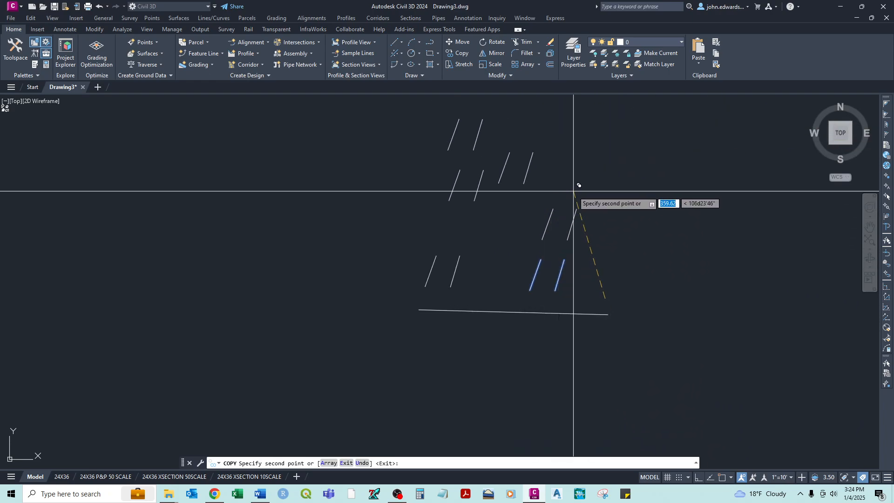
{"action": "left_click", "coordinate": [575, 190]}
{"action": "left_click", "coordinate": [548, 258]}
{"action": "left_click", "coordinate": [470, 237]}
{"action": "left_click", "coordinate": [364, 212]}
{"action": "left_click", "coordinate": [394, 162]}
{"action": "left_click", "coordinate": [627, 168]}
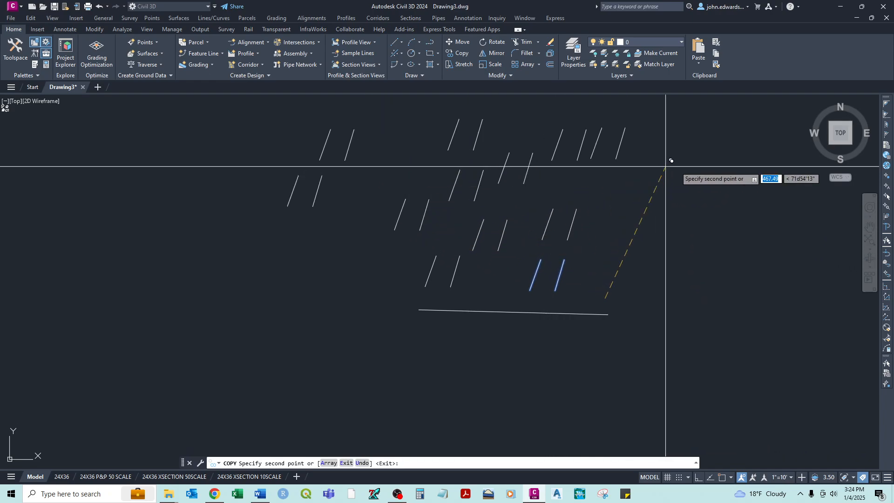
{"action": "left_click", "coordinate": [769, 215]}
{"action": "left_click", "coordinate": [771, 331]}
{"action": "left_click", "coordinate": [624, 396]}
{"action": "left_click", "coordinate": [466, 382]}
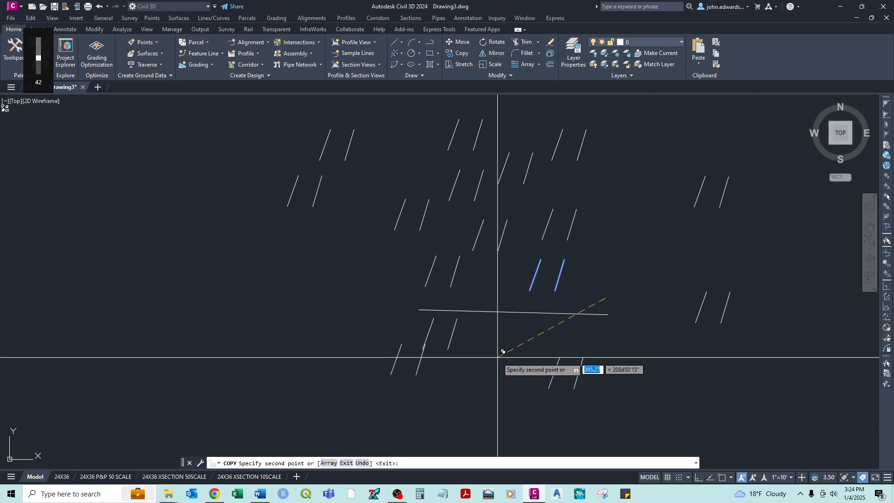
{"action": "key", "text": "Return"}
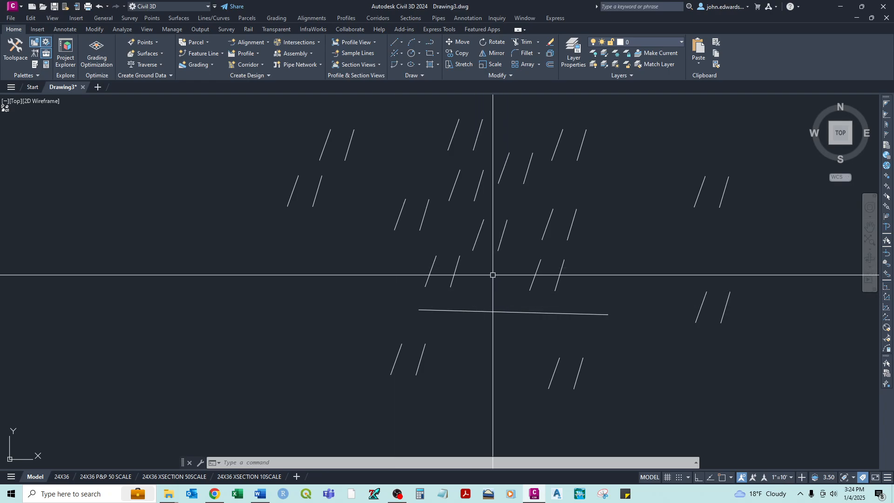
Select all the slanted lines above, beside and below the long line and delete them
{"action": "scroll", "coordinate": [452, 280], "scroll_direction": "up", "scroll_amount": 2}
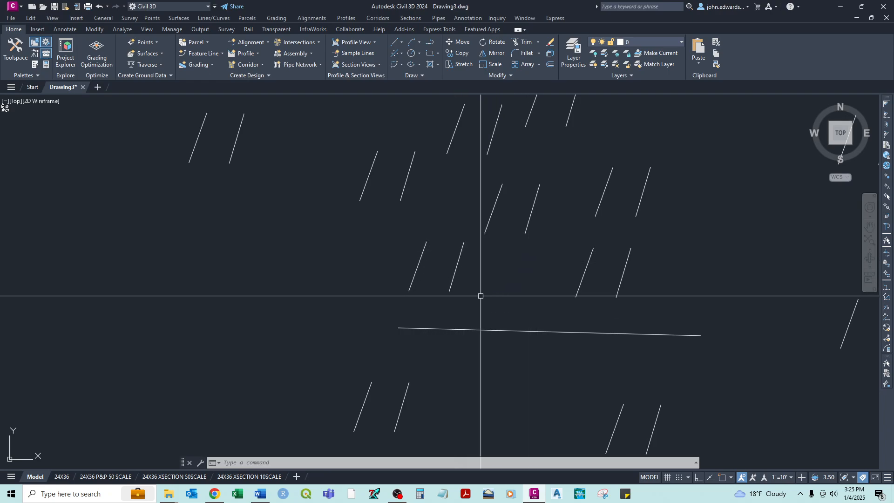
{"action": "scroll", "coordinate": [461, 292], "scroll_direction": "down", "scroll_amount": 2}
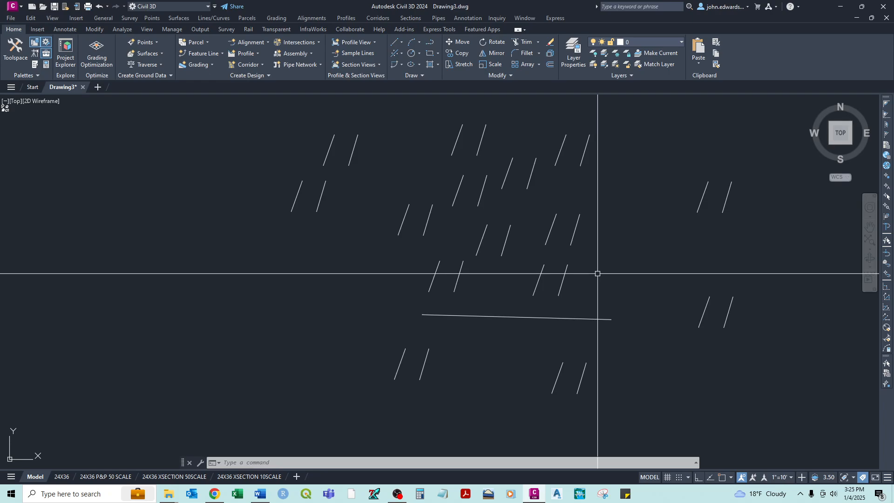
{"action": "left_click", "coordinate": [760, 148]}
{"action": "left_click", "coordinate": [203, 253]}
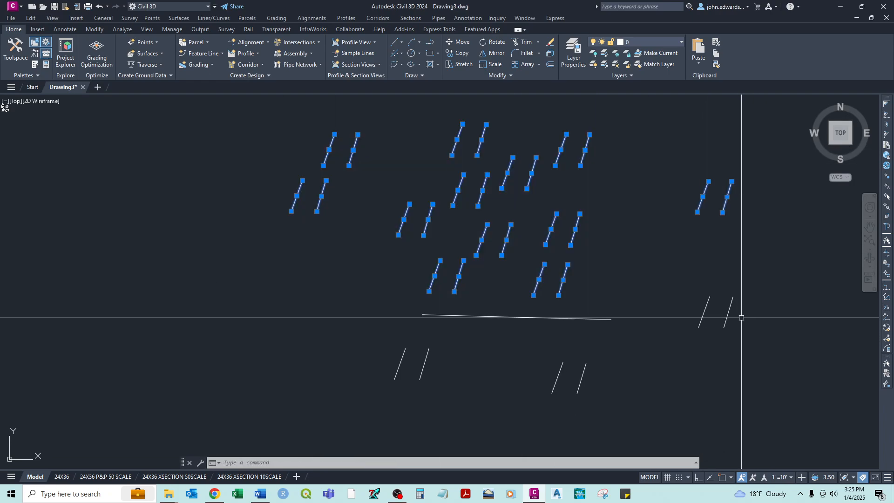
{"action": "left_click", "coordinate": [740, 315]}
{"action": "left_click", "coordinate": [692, 343]}
{"action": "left_click", "coordinate": [649, 359]}
{"action": "left_click", "coordinate": [381, 414]}
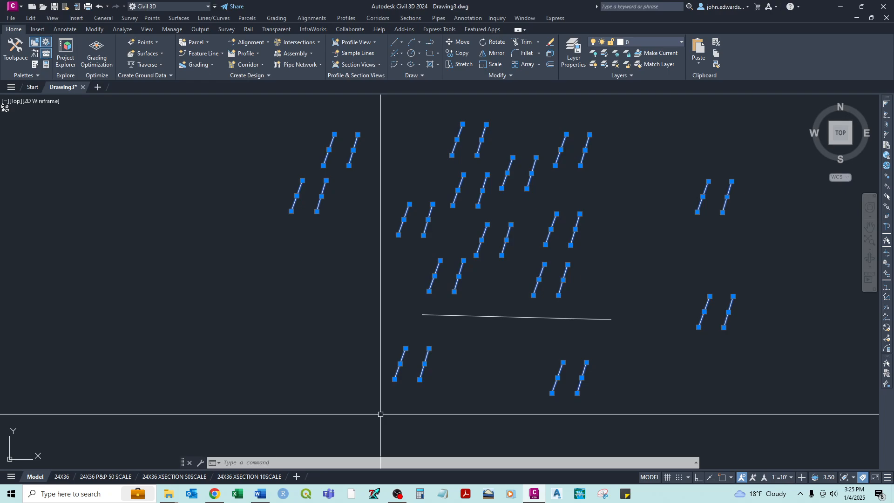
{"action": "key", "text": "Delete"}
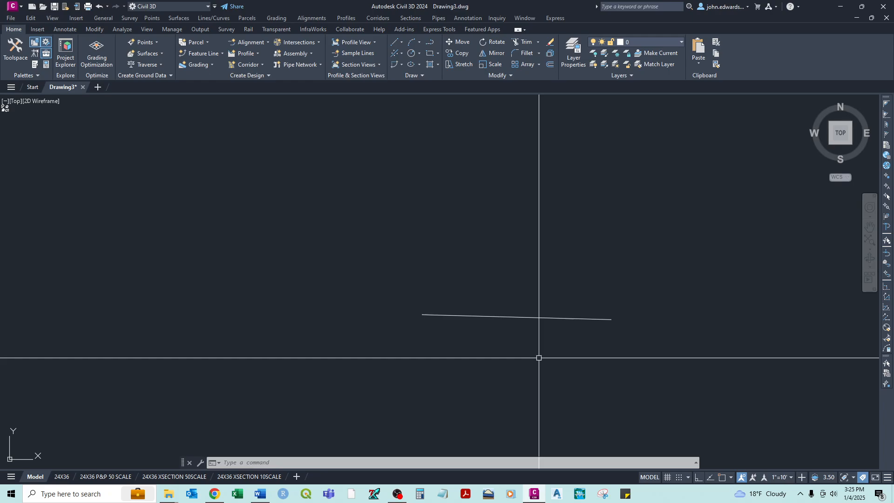
Delete the remaining long line so the drawing area is empty
{"action": "middle_click_drag", "start_coordinate": [539, 357], "coordinate": [511, 311]}
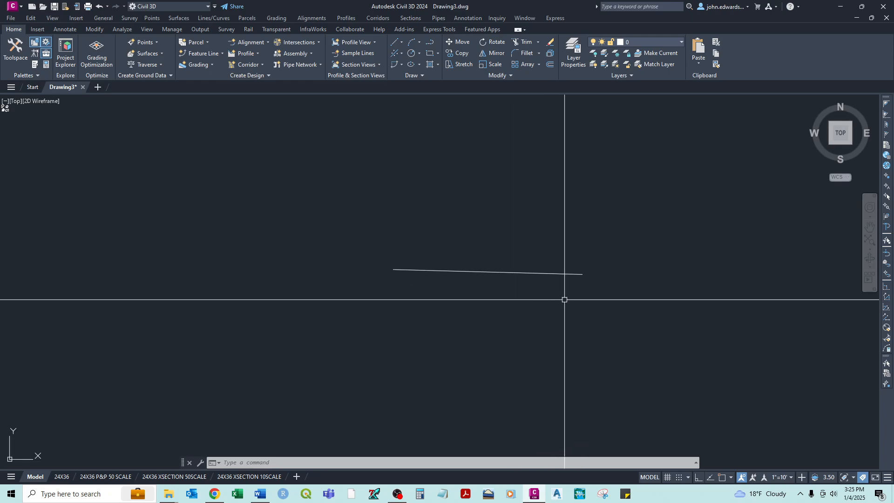
{"action": "left_click", "coordinate": [540, 274]}
{"action": "key", "text": "Delete"}
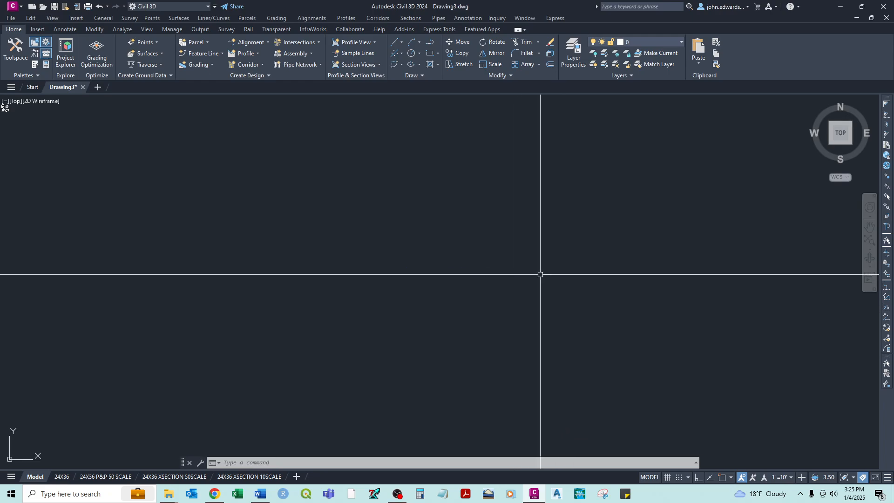
Turn Ortho on and draw a horizontal line 50 units long toward the right, and end the command
{"action": "type", "text": "l"}
{"action": "key", "text": "Return"}
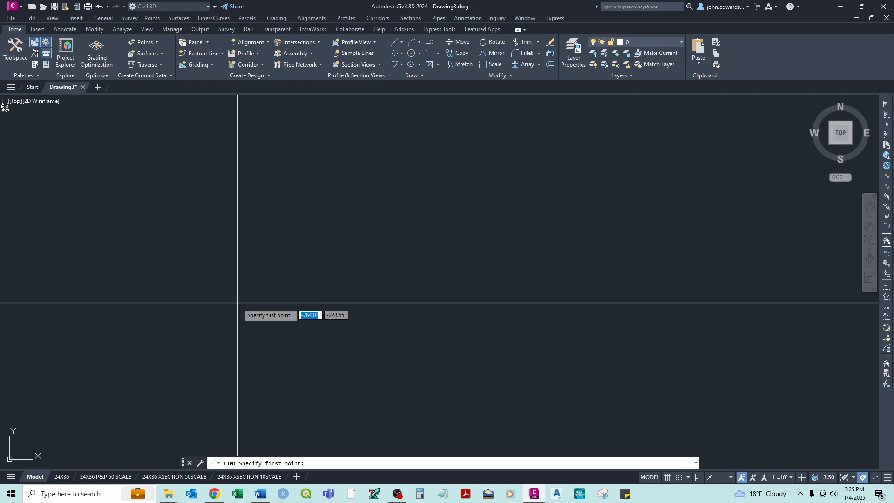
{"action": "key", "text": "F8"}
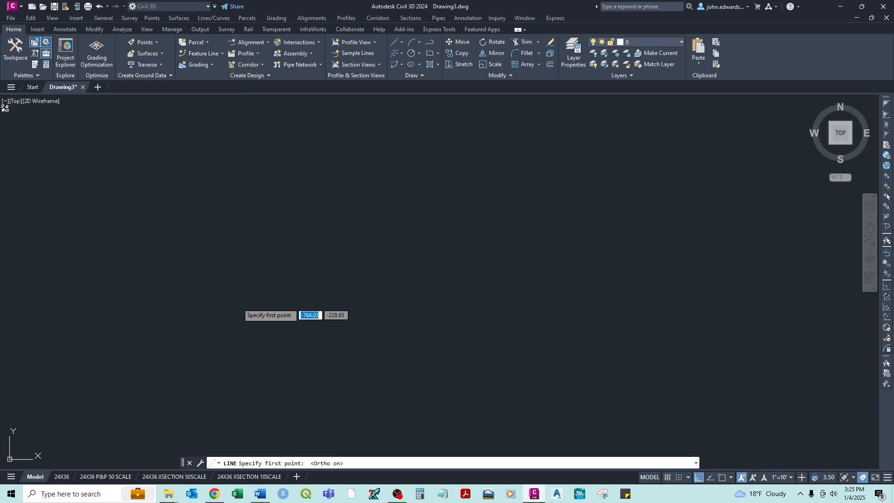
{"action": "left_click", "coordinate": [198, 302]}
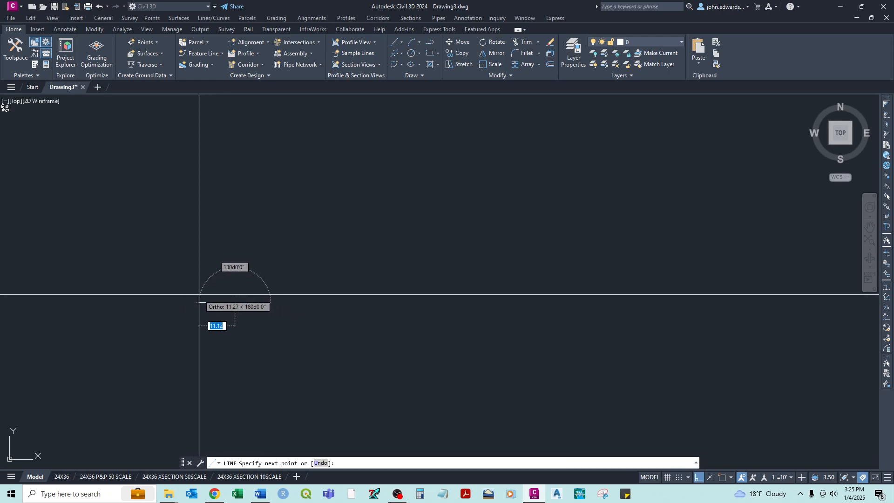
{"action": "scroll", "coordinate": [195, 301], "scroll_direction": "up", "scroll_amount": 15}
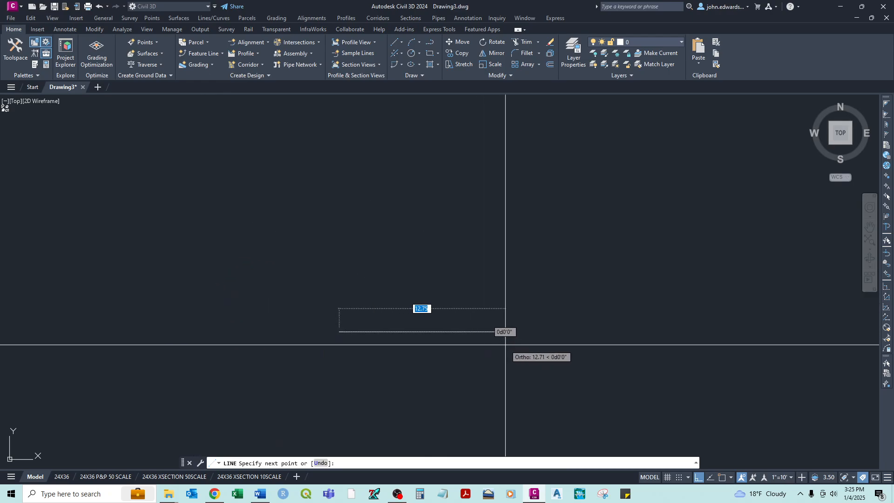
{"action": "type", "text": "50"}
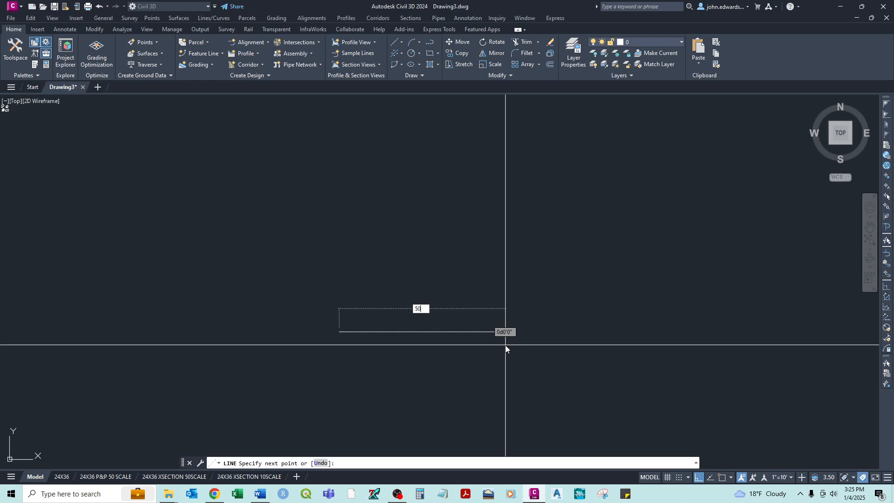
{"action": "key", "text": "Return"}
{"action": "scroll", "coordinate": [506, 345], "scroll_direction": "down", "scroll_amount": 5}
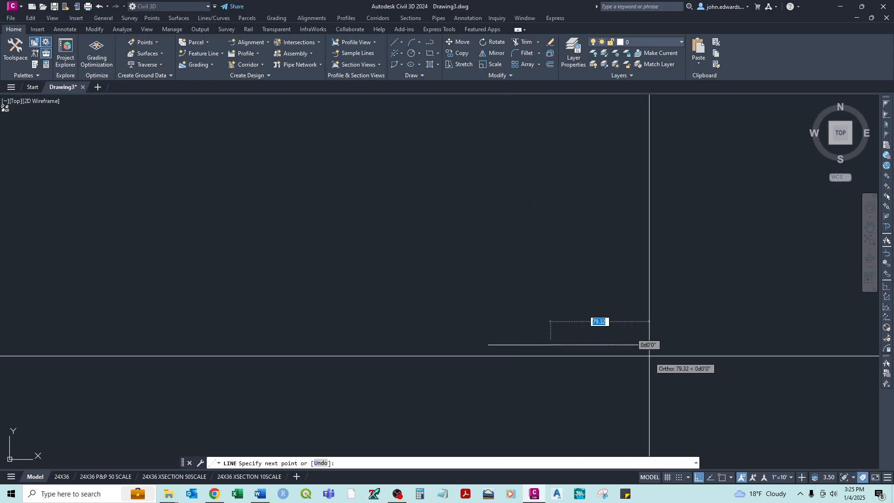
{"action": "right_click", "coordinate": [625, 362]}
{"action": "left_click", "coordinate": [646, 371]}
Copy the horizontal line 10 units straight up from a base point at its left end, and end the command
{"action": "scroll", "coordinate": [538, 353], "scroll_direction": "up", "scroll_amount": 8}
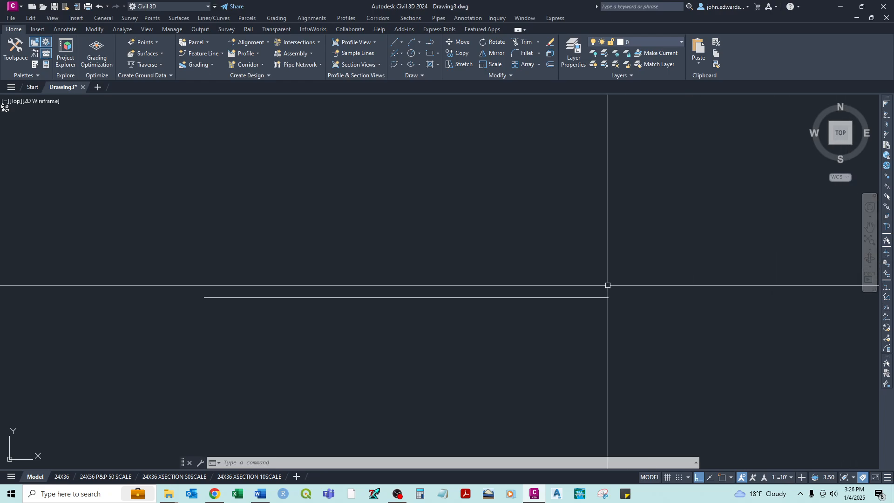
{"action": "scroll", "coordinate": [607, 285], "scroll_direction": "down", "scroll_amount": 2}
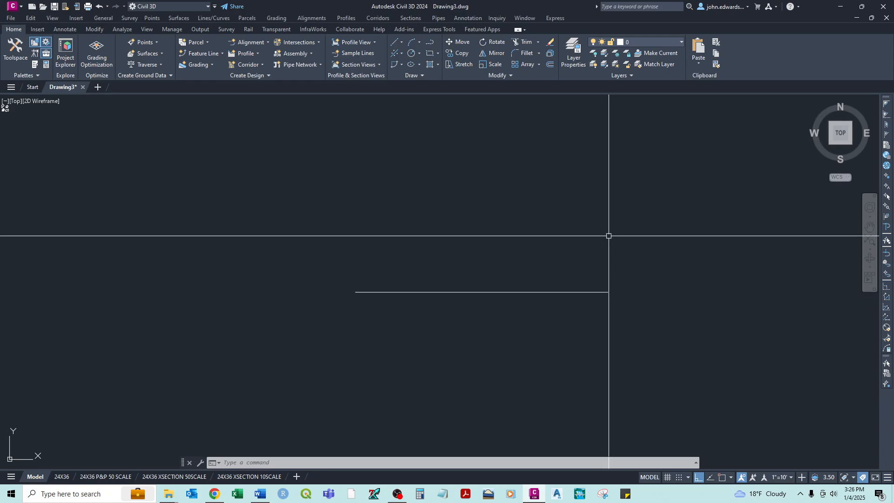
{"action": "middle_click_drag", "start_coordinate": [609, 235], "coordinate": [549, 255]}
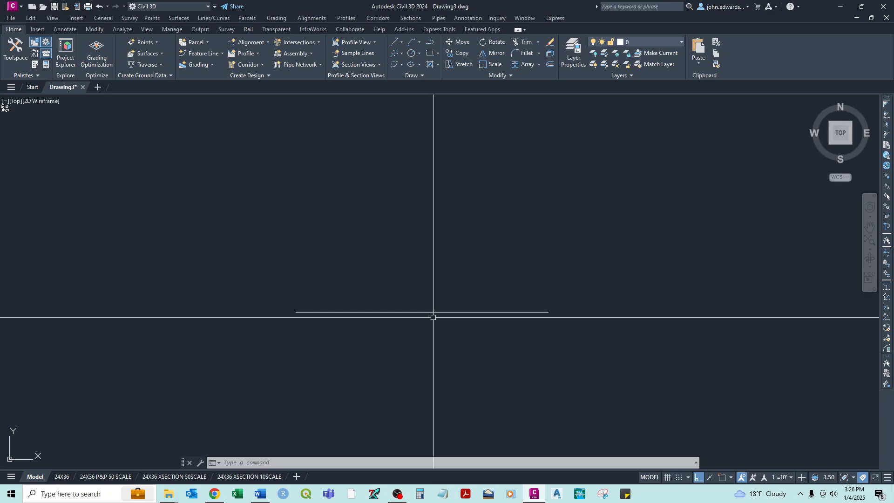
{"action": "scroll", "coordinate": [305, 298], "scroll_direction": "up", "scroll_amount": 3}
{"action": "type", "text": "co"}
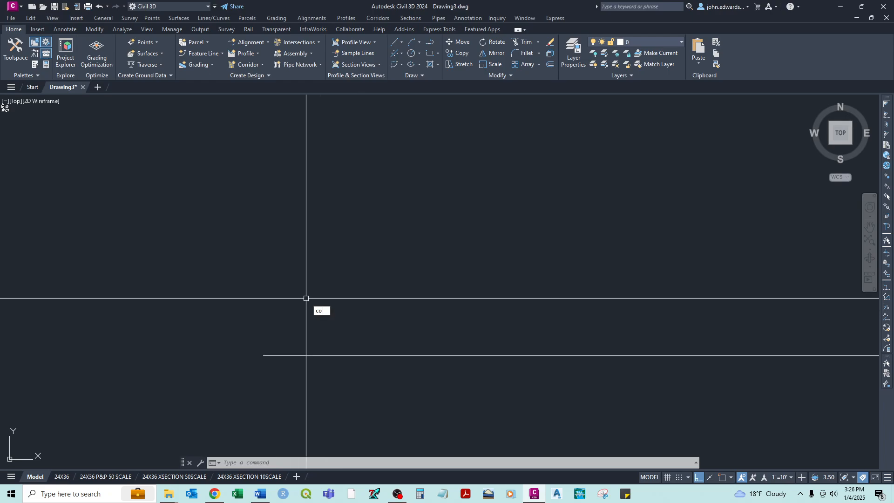
{"action": "key", "text": "Return"}
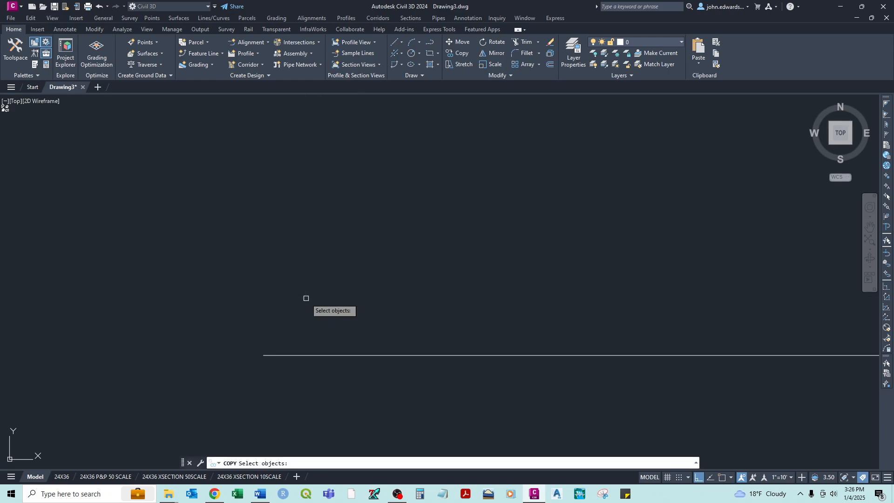
{"action": "left_click", "coordinate": [269, 355]}
{"action": "key", "text": "Return"}
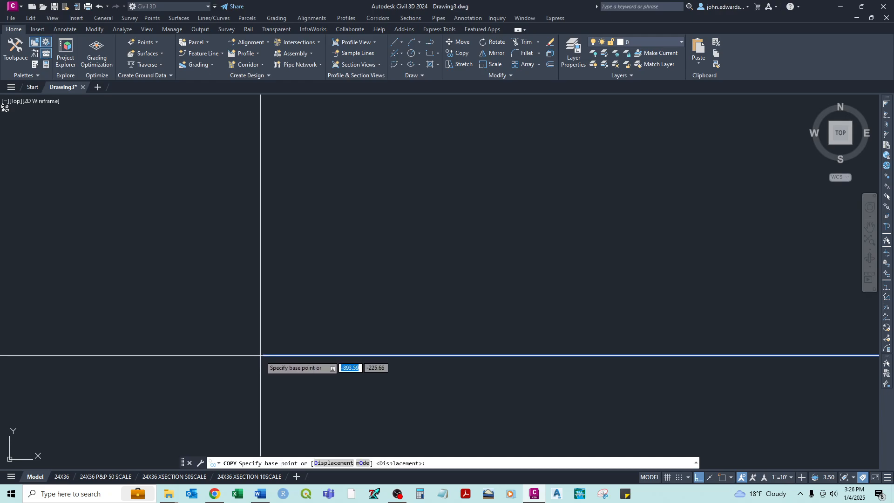
{"action": "left_click", "coordinate": [261, 355]}
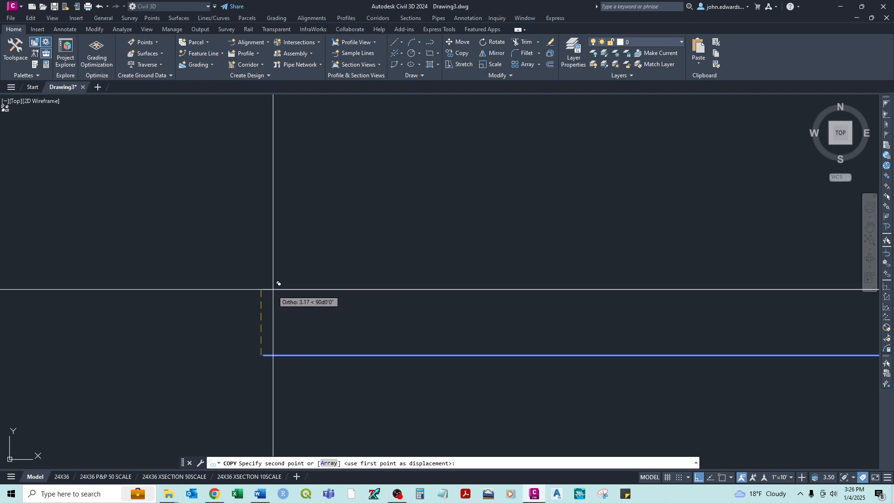
{"action": "scroll", "coordinate": [275, 270], "scroll_direction": "down", "scroll_amount": 2}
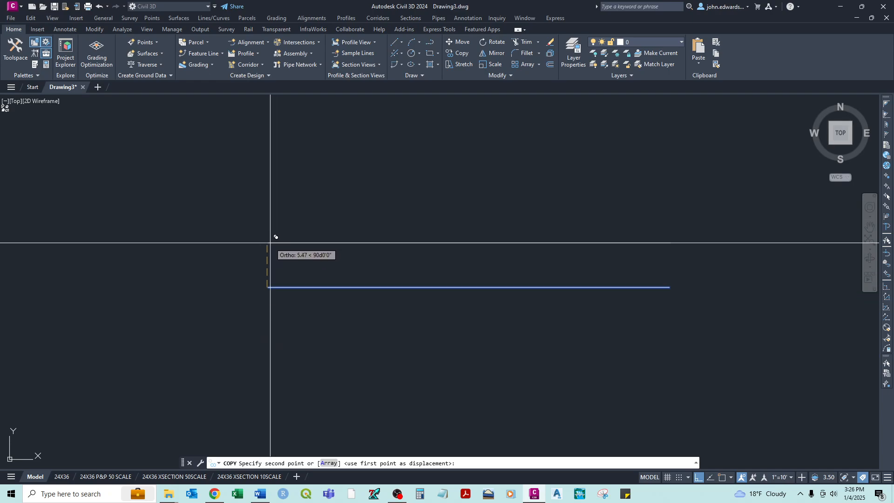
{"action": "type", "text": "10"}
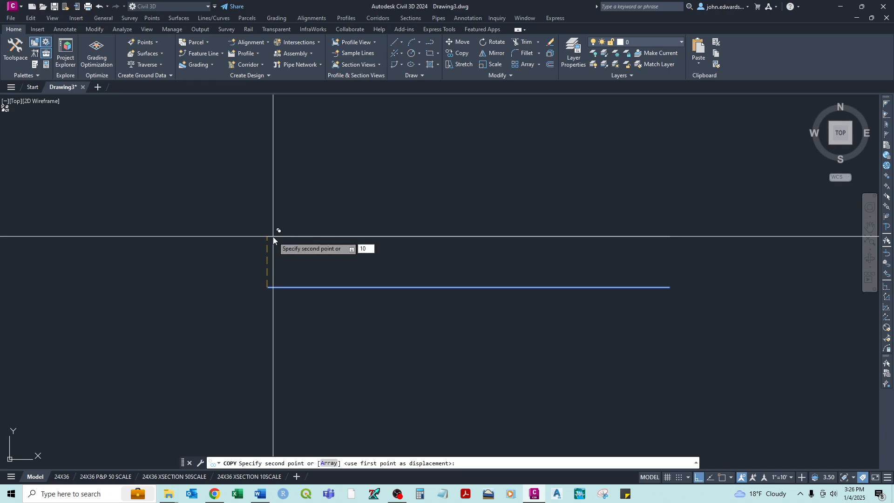
{"action": "key", "text": "Return"}
{"action": "right_click", "coordinate": [336, 239]}
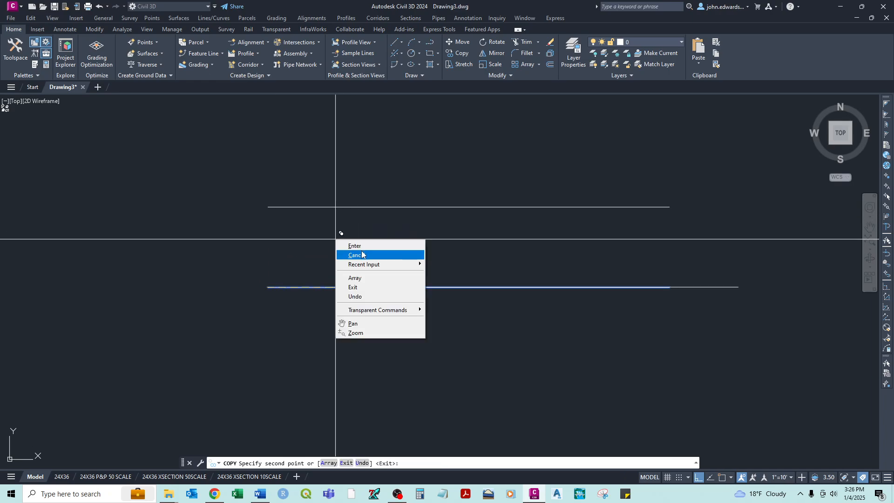
{"action": "left_click", "coordinate": [362, 254]}
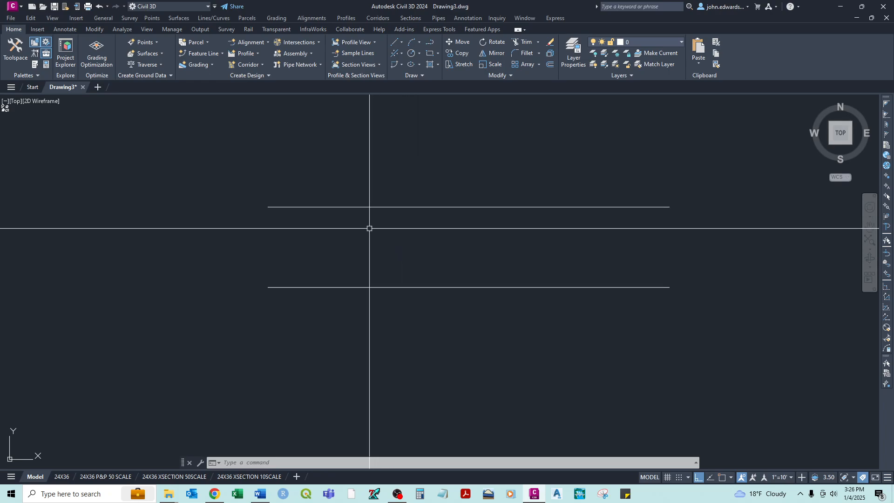
Delete the upper horizontal line and offset the remaining one 10 units to its lower side
{"action": "left_click", "coordinate": [370, 207]}
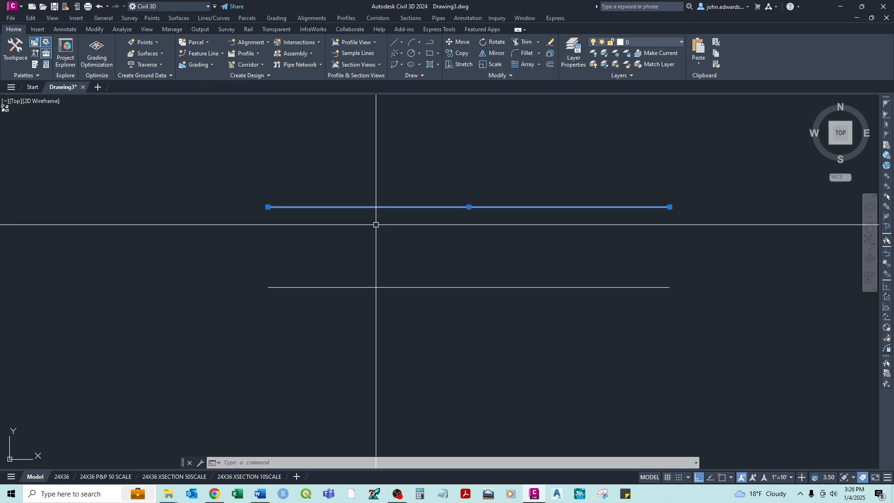
{"action": "key", "text": "Delete"}
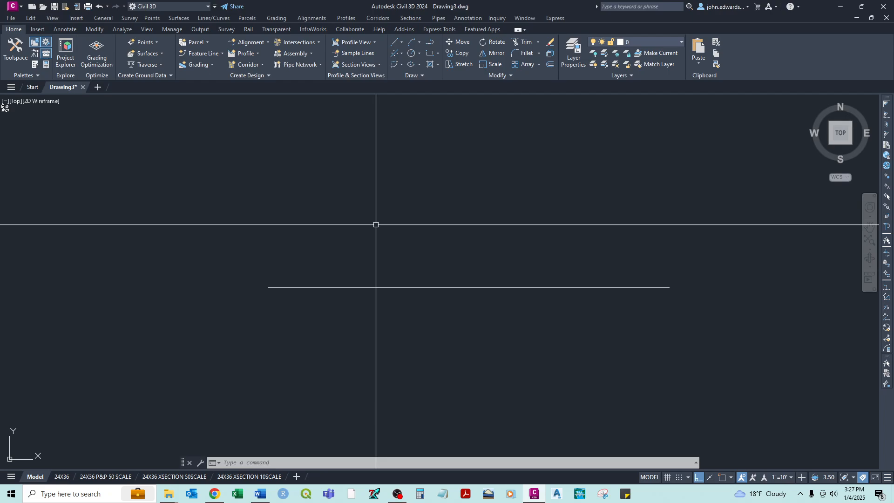
{"action": "type", "text": "O"}
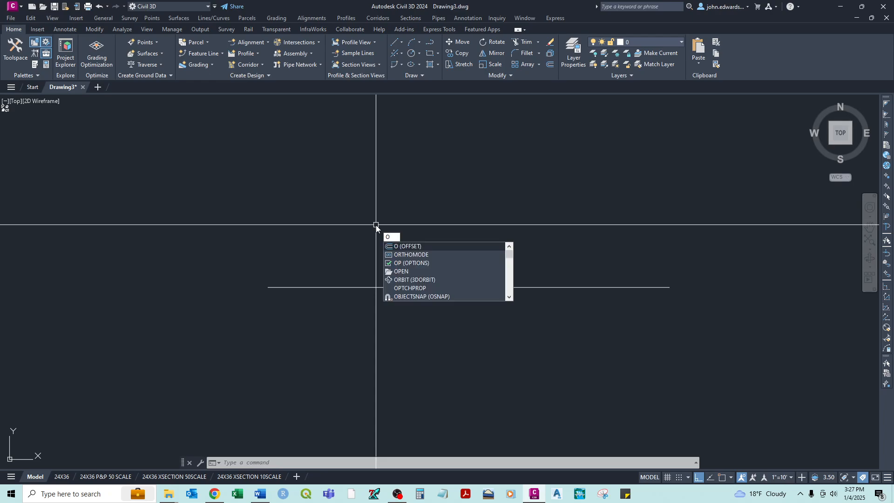
{"action": "key", "text": "Return"}
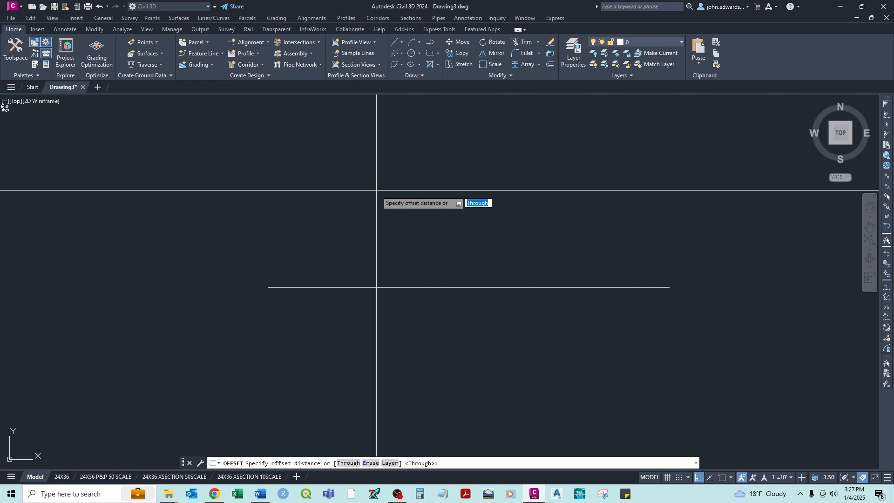
{"action": "type", "text": "10"}
{"action": "key", "text": "Return"}
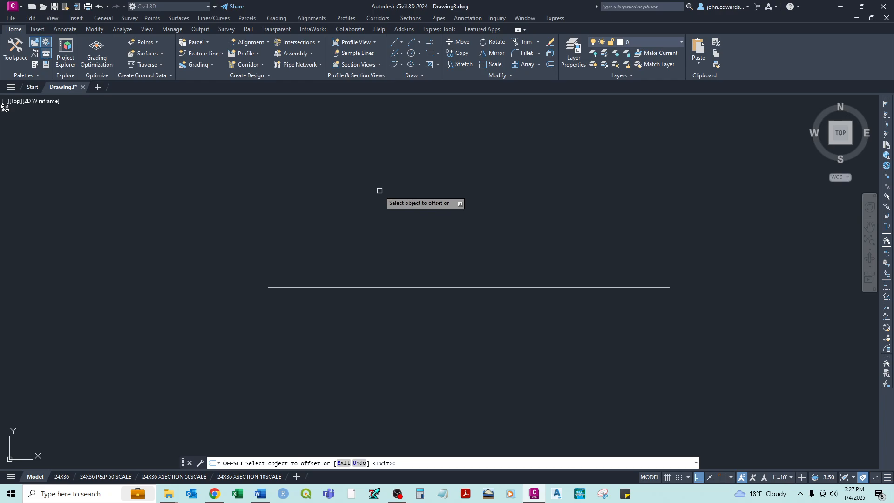
{"action": "left_click", "coordinate": [380, 288]}
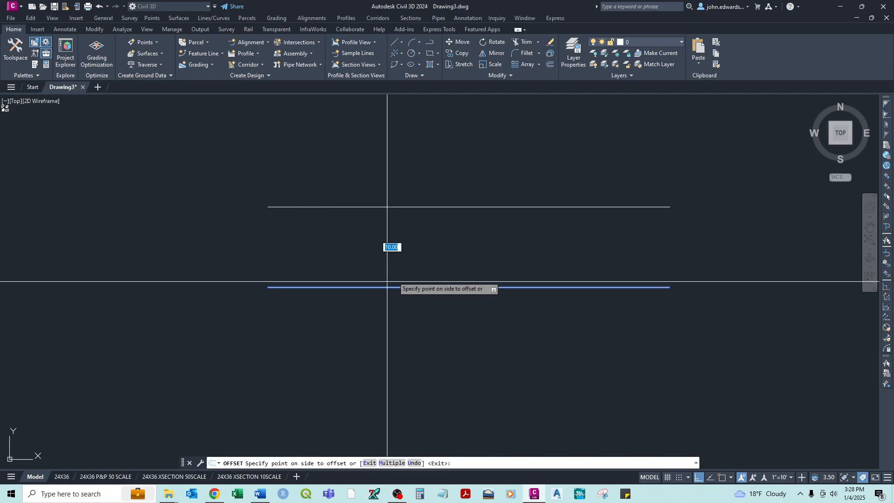
{"action": "mouse_move", "coordinate": [409, 271]}
{"action": "middle_mouse_down"}
{"action": "mouse_move", "coordinate": [399, 200]}
{"action": "mouse_move", "coordinate": [405, 218]}
{"action": "middle_mouse_up"}
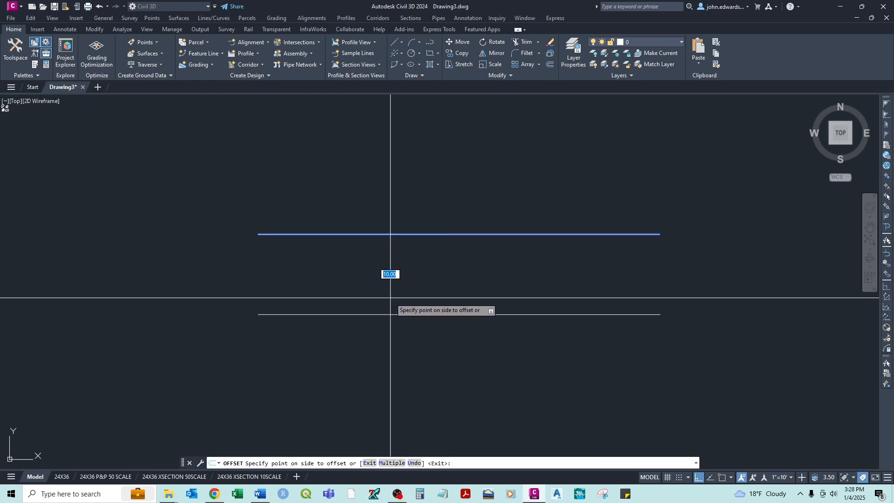
{"action": "left_click", "coordinate": [390, 298]}
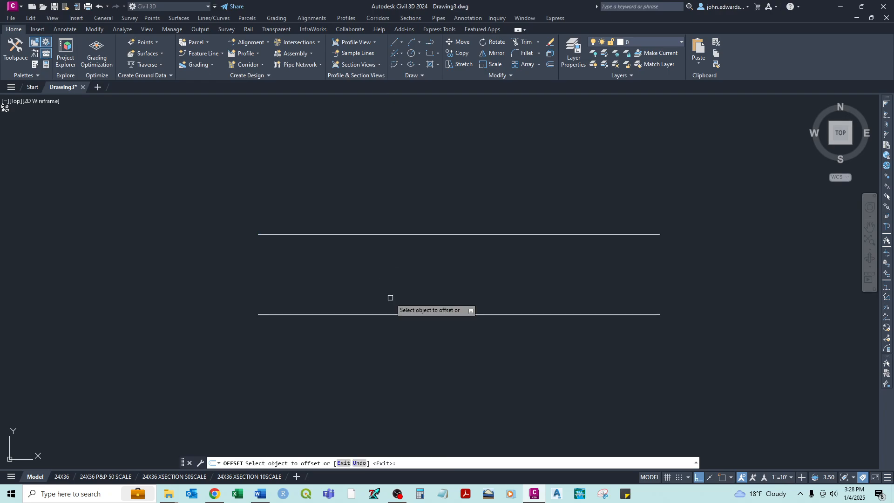
Offset the topmost horizontal line 10 units upward five times, each time from the newest line, and end the command
{"action": "left_click", "coordinate": [392, 234]}
{"action": "left_click", "coordinate": [399, 153]}
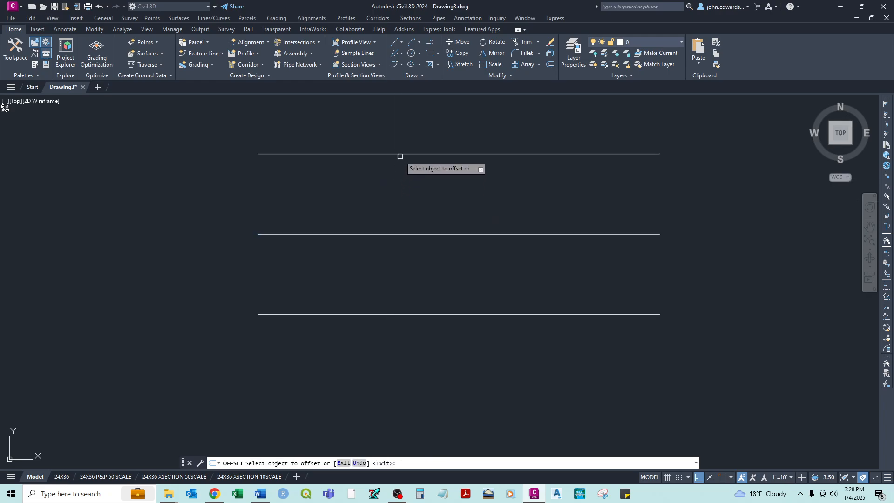
{"action": "left_click", "coordinate": [399, 154]}
{"action": "left_click", "coordinate": [399, 113]}
{"action": "middle_click_drag", "start_coordinate": [403, 135], "coordinate": [398, 302]}
{"action": "scroll", "coordinate": [398, 302], "scroll_direction": "down", "scroll_amount": 3}
{"action": "left_click", "coordinate": [399, 287]}
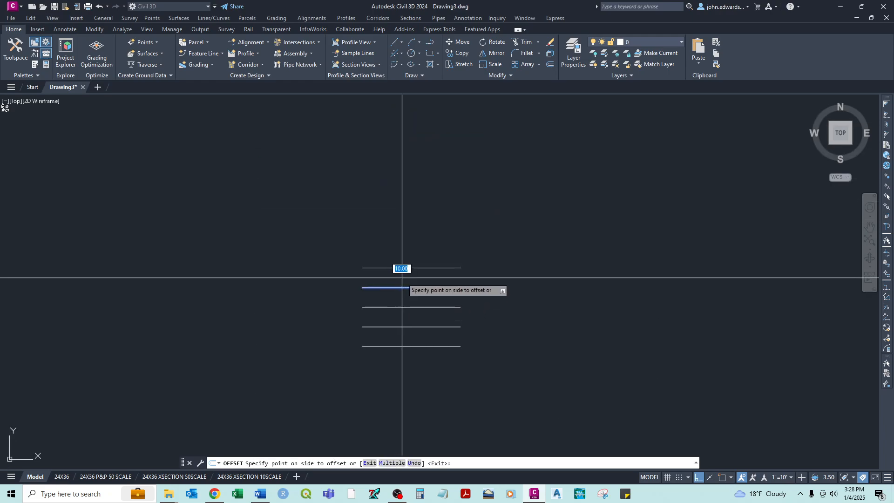
{"action": "left_click", "coordinate": [401, 268]}
{"action": "left_click", "coordinate": [403, 269]}
{"action": "left_click", "coordinate": [407, 253]}
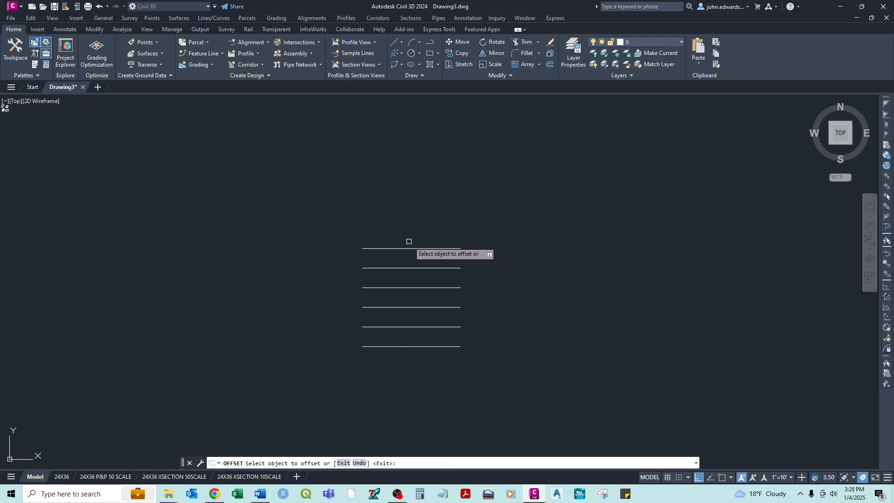
{"action": "left_click", "coordinate": [407, 248]}
{"action": "left_click", "coordinate": [410, 233]}
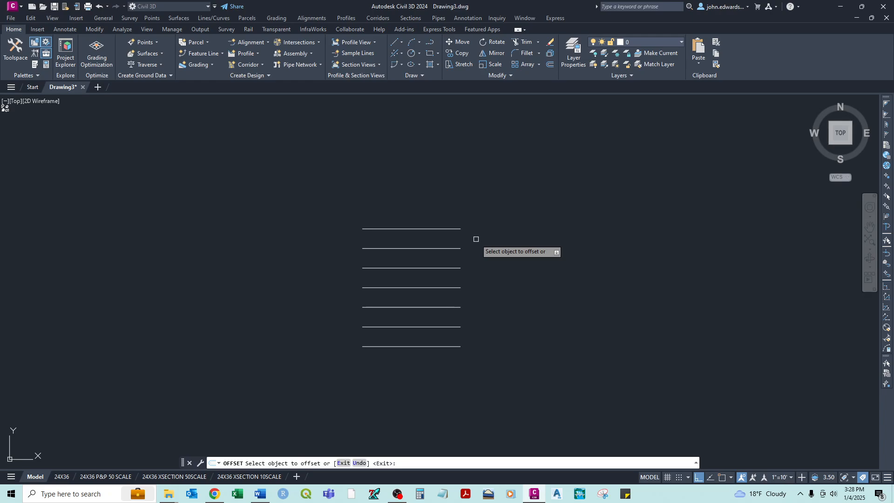
{"action": "right_click", "coordinate": [476, 239]}
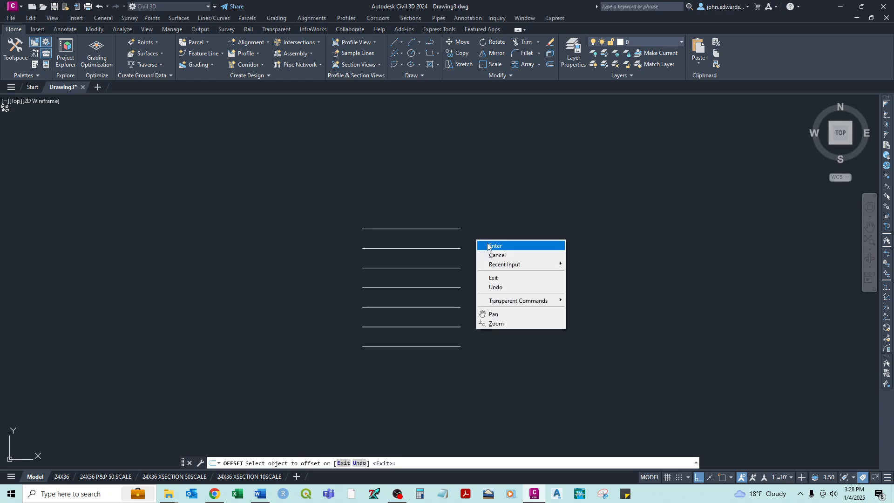
{"action": "left_click", "coordinate": [488, 246]}
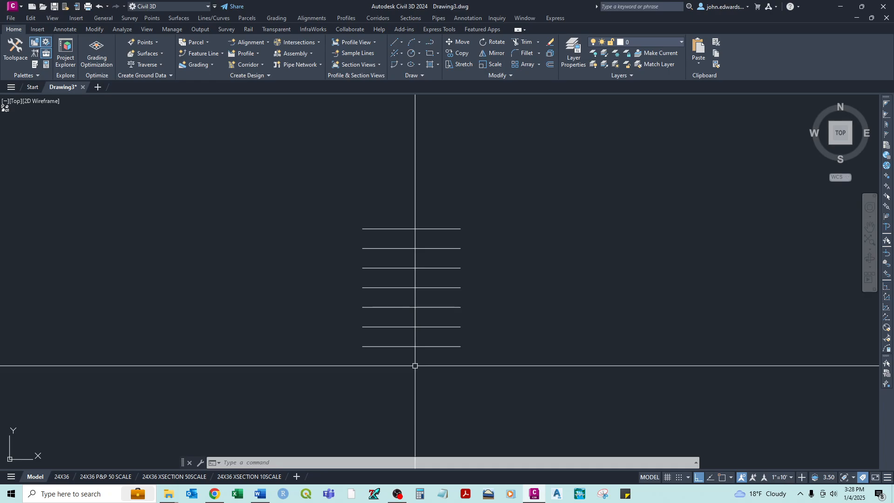
{"action": "type", "text": "l"}
{"action": "key", "text": "Return"}
{"action": "key", "text": "Escape"}
{"action": "scroll", "coordinate": [398, 368], "scroll_direction": "up", "scroll_amount": 4}
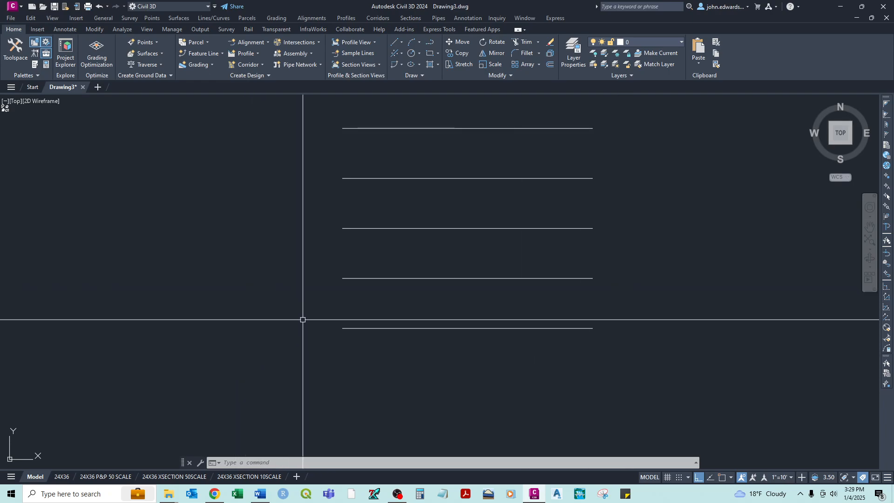
Turn Ortho off and draw a slanted line about 36 units long, rising toward the right, left of the horizontal lines
{"action": "left_click", "coordinate": [702, 478]}
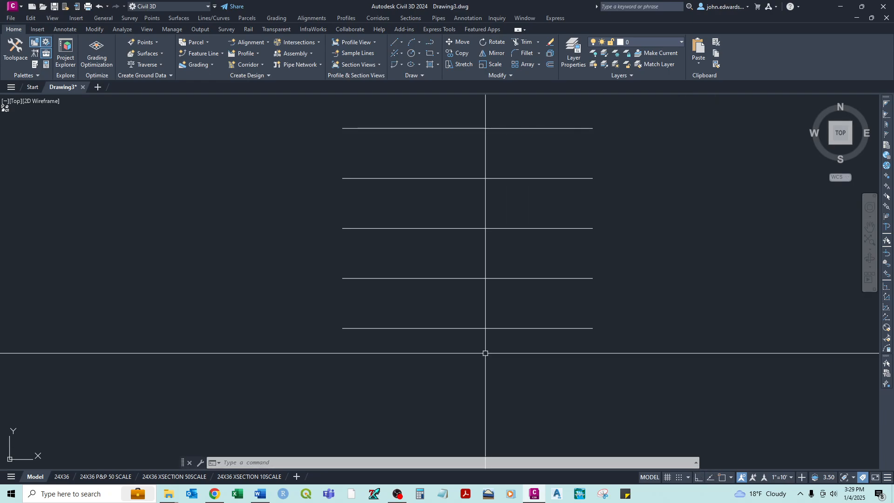
{"action": "scroll", "coordinate": [292, 303], "scroll_direction": "down", "scroll_amount": 2}
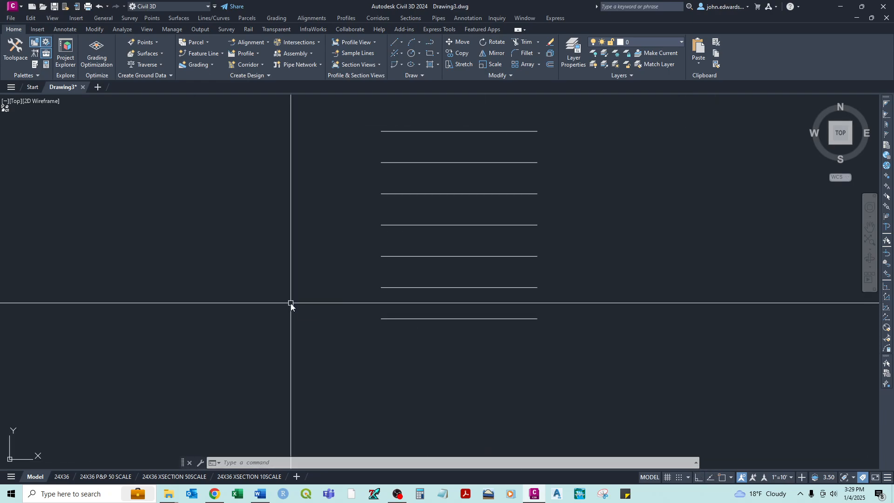
{"action": "type", "text": "l"}
{"action": "key", "text": "Return"}
{"action": "left_click", "coordinate": [206, 320]}
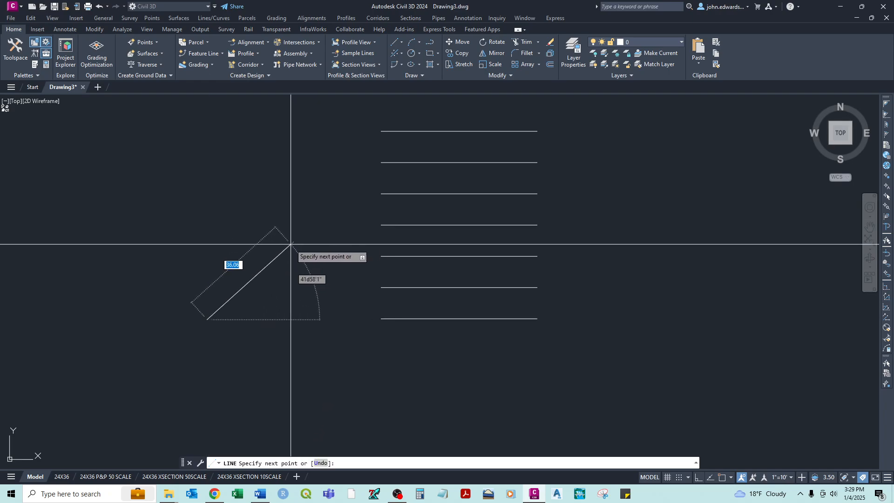
{"action": "left_click", "coordinate": [293, 251]}
{"action": "right_click", "coordinate": [298, 253]}
{"action": "left_click", "coordinate": [316, 260]}
{"action": "middle_click_drag", "start_coordinate": [289, 267], "coordinate": [415, 259]}
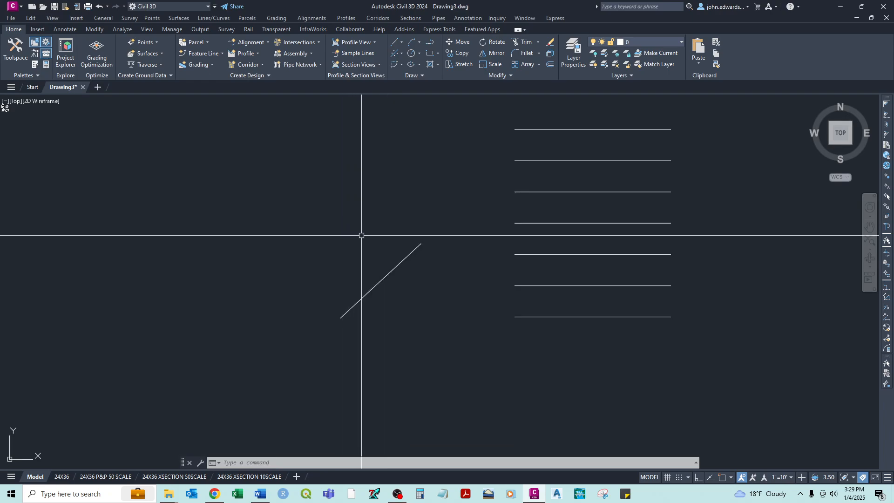
Offset the slanted line 10 units to its upper-left side
{"action": "scroll", "coordinate": [362, 281], "scroll_direction": "up", "scroll_amount": 2}
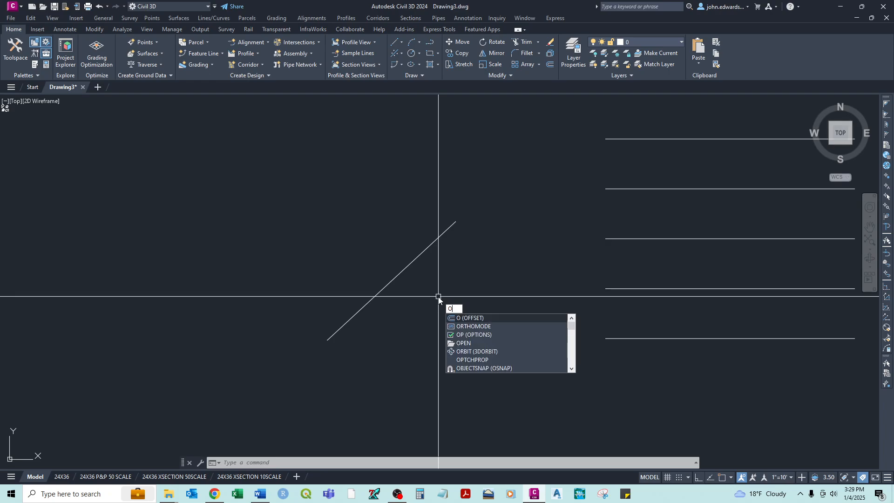
{"action": "key", "text": "Return"}
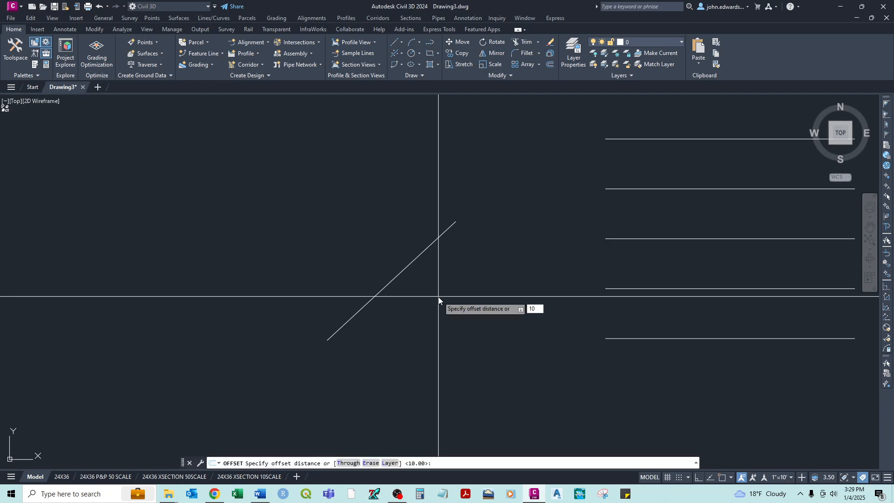
{"action": "key", "text": "Return"}
{"action": "left_click", "coordinate": [386, 286]}
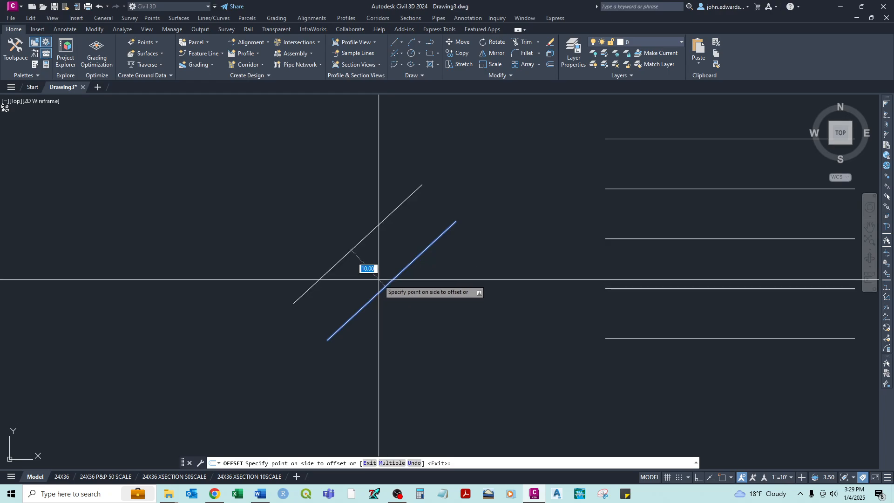
{"action": "left_click", "coordinate": [326, 219]}
Offset the original slanted line 10 units to the lower right three times in succession, and end the command
{"action": "left_click", "coordinate": [396, 276]}
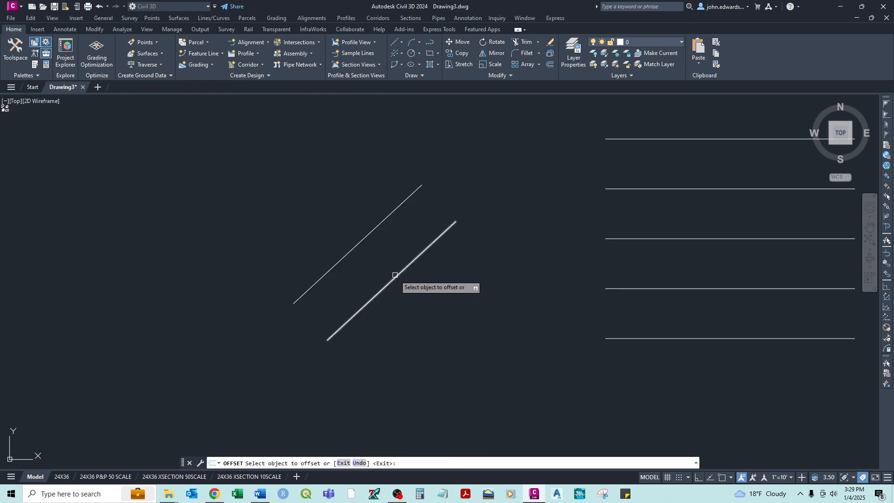
{"action": "left_click", "coordinate": [457, 311]}
{"action": "left_click", "coordinate": [442, 302]}
{"action": "left_click", "coordinate": [463, 344]}
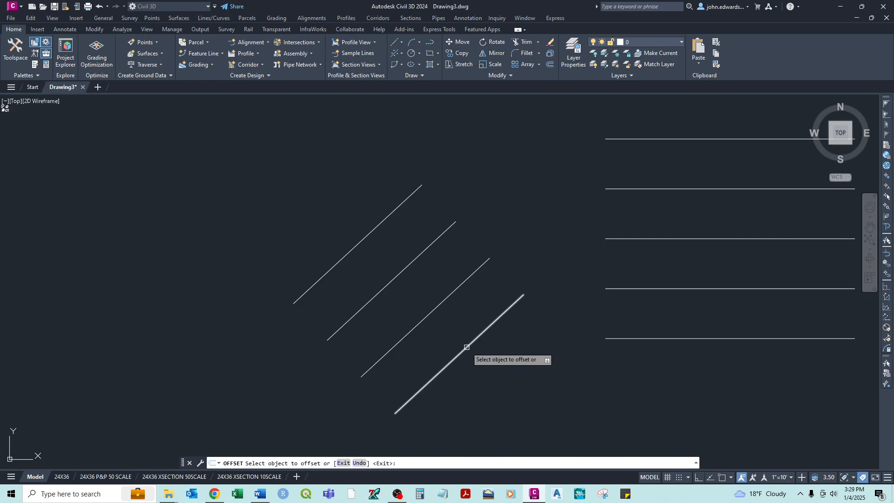
{"action": "left_click", "coordinate": [467, 346]}
{"action": "left_click", "coordinate": [514, 379]}
{"action": "right_click", "coordinate": [519, 384]}
{"action": "left_click", "coordinate": [533, 390]}
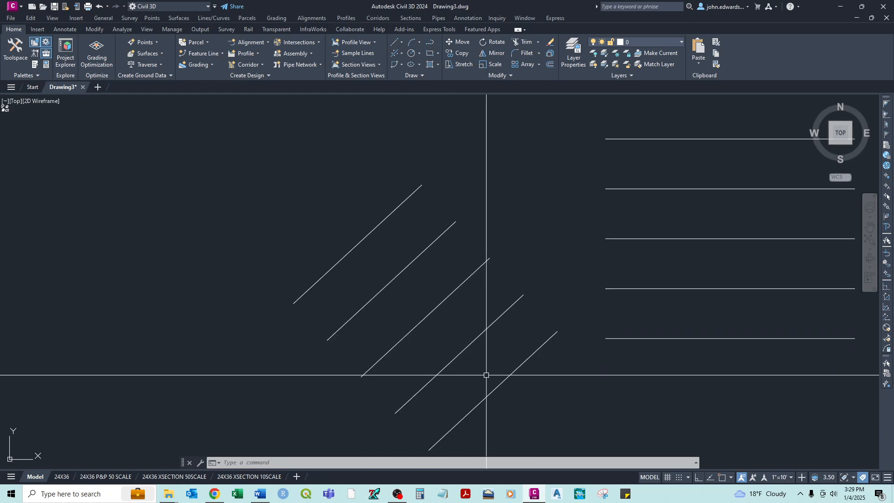
Extend the uppermost slanted line's upper end to the top horizontal line as boundary edge, and end the command
{"action": "middle_click_drag", "start_coordinate": [455, 365], "coordinate": [456, 288]}
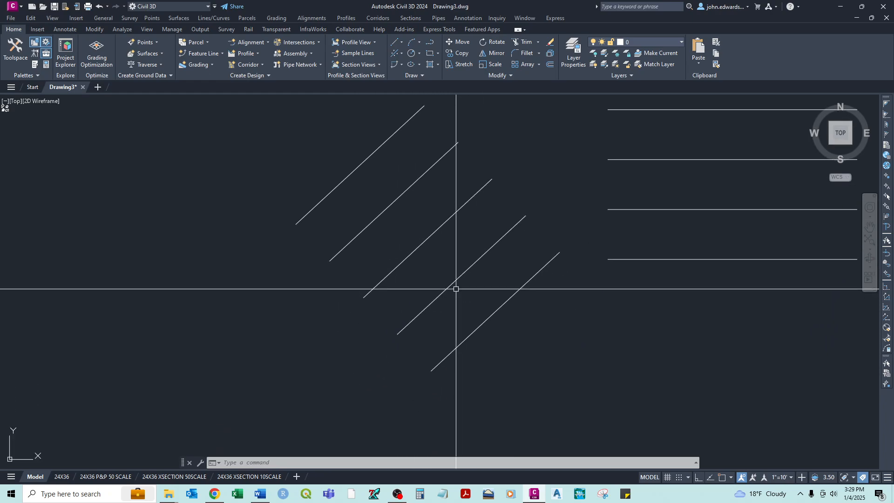
{"action": "scroll", "coordinate": [456, 289], "scroll_direction": "down", "scroll_amount": 2}
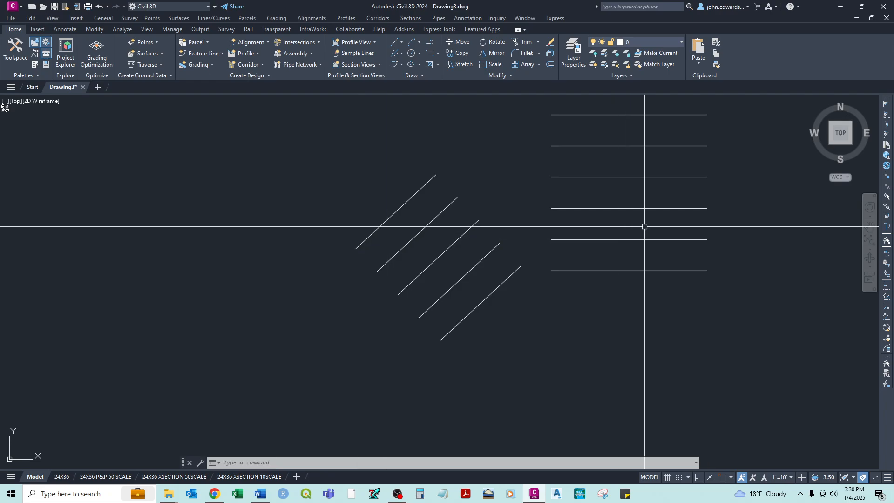
{"action": "middle_click_drag", "start_coordinate": [659, 203], "coordinate": [553, 248]}
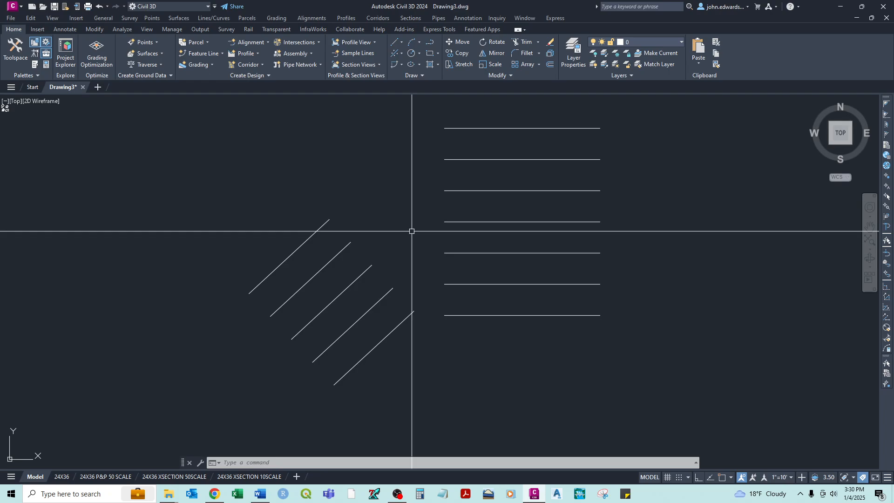
{"action": "type", "text": "x"}
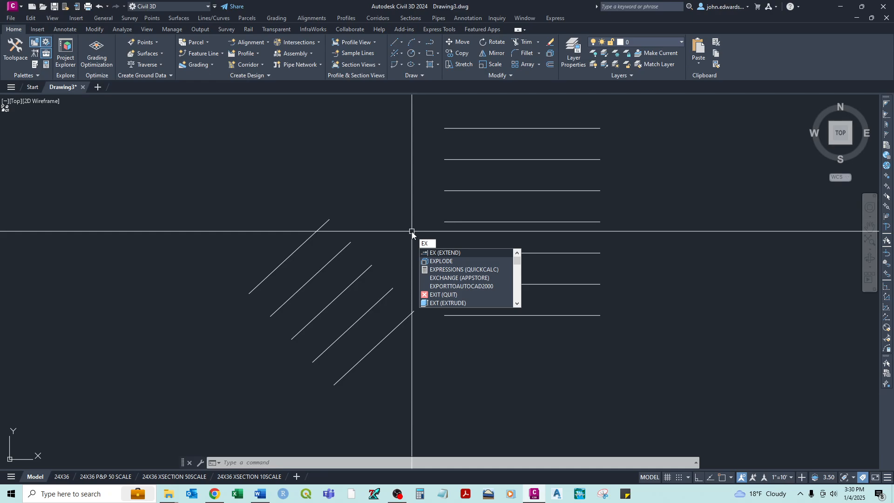
{"action": "key", "text": "Return"}
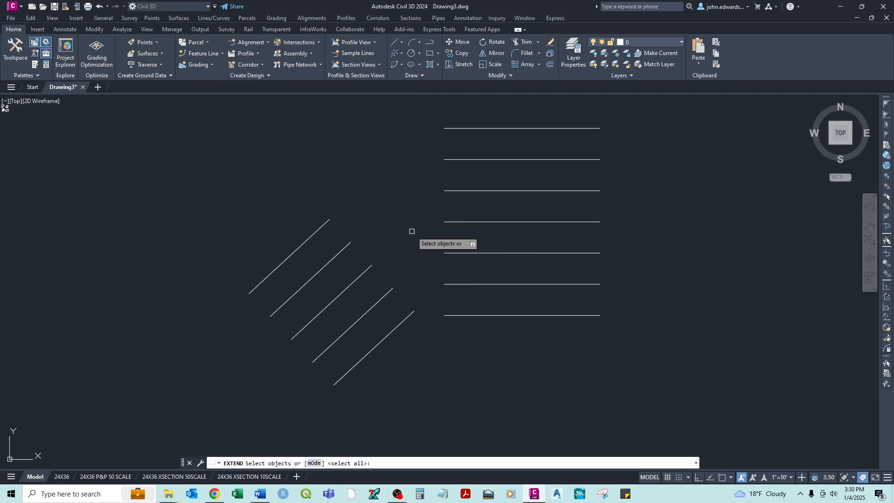
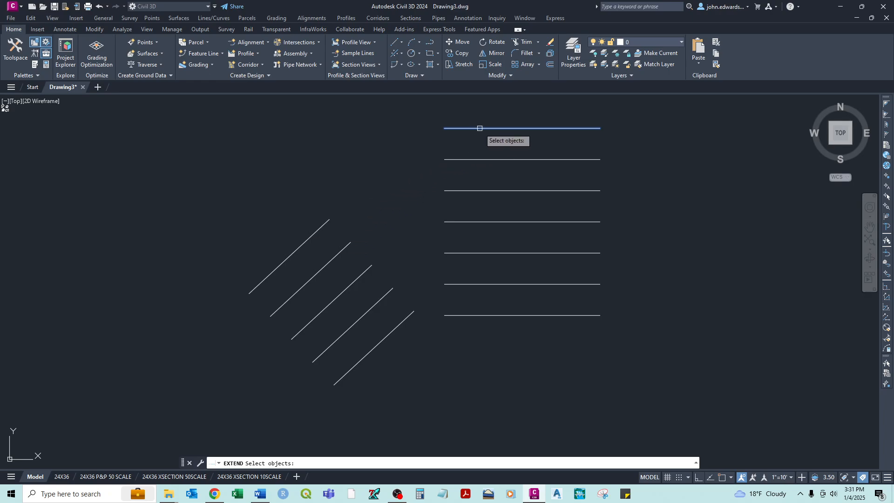
{"action": "key", "text": "Return"}
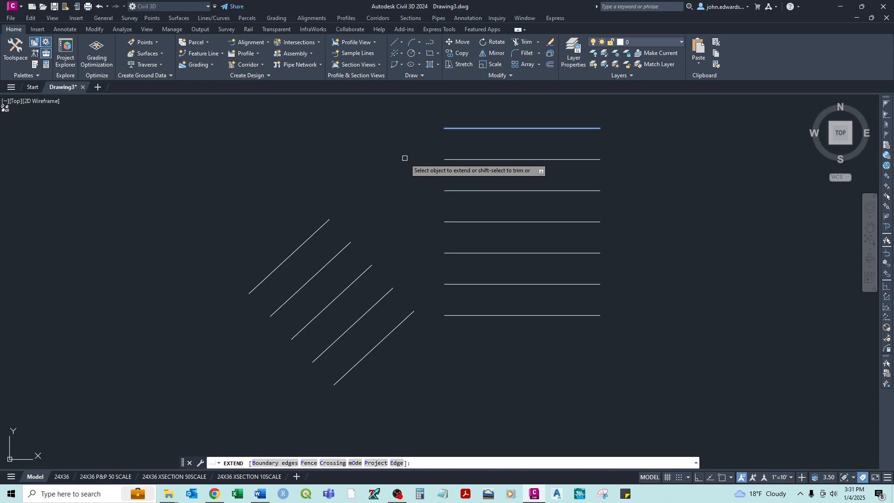
{"action": "left_click", "coordinate": [315, 234]}
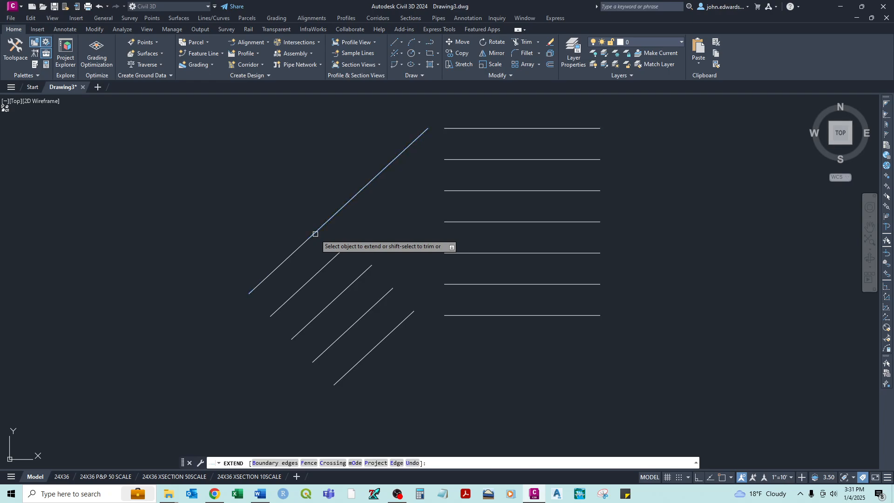
{"action": "middle_click_drag", "start_coordinate": [442, 143], "coordinate": [349, 199]}
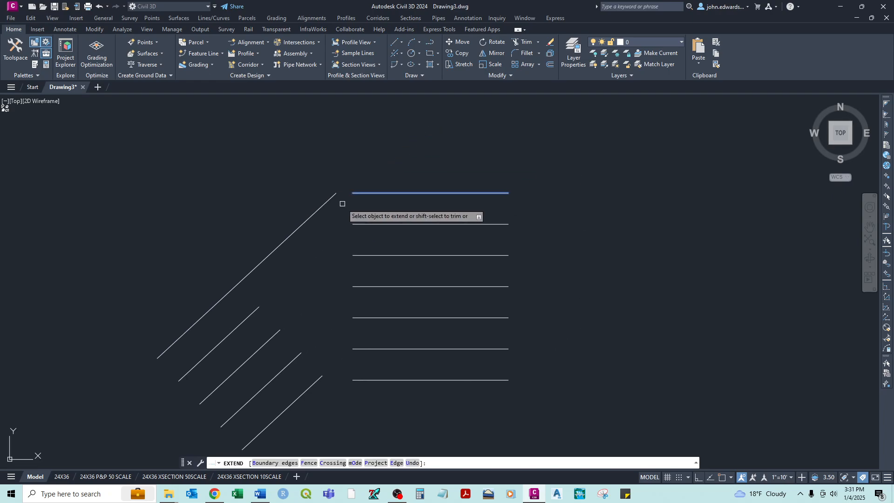
{"action": "right_click", "coordinate": [342, 203]}
{"action": "left_click", "coordinate": [353, 206]}
{"action": "scroll", "coordinate": [337, 191], "scroll_direction": "up", "scroll_amount": 2}
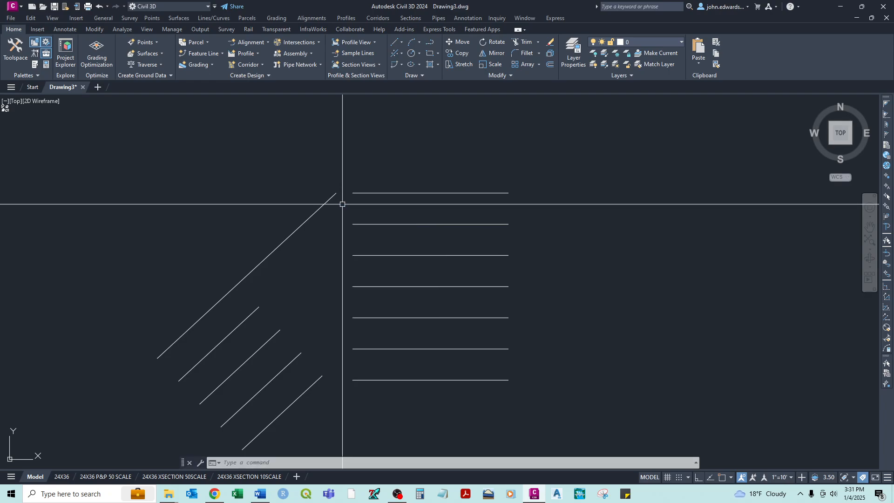
Extend the top horizontal line's left end to the uppermost slanted line as boundary edge, and end the command
{"action": "scroll", "coordinate": [336, 188], "scroll_direction": "down", "scroll_amount": 2}
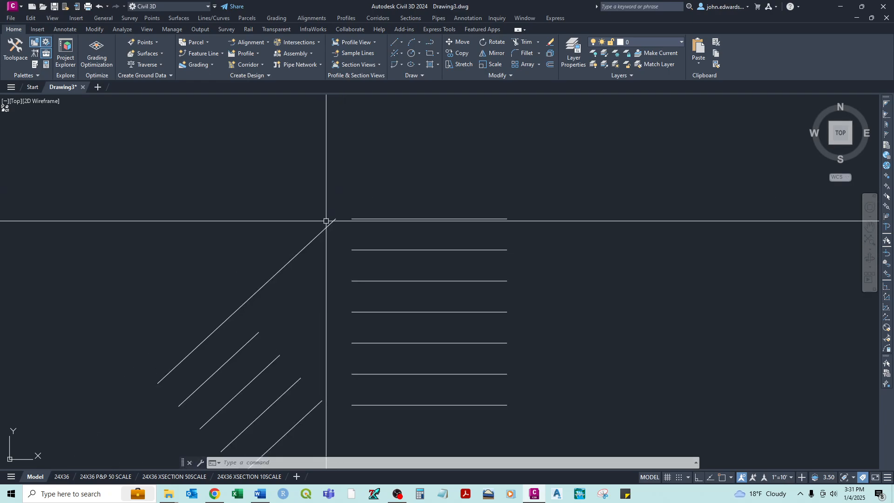
{"action": "scroll", "coordinate": [285, 212], "scroll_direction": "up", "scroll_amount": 2}
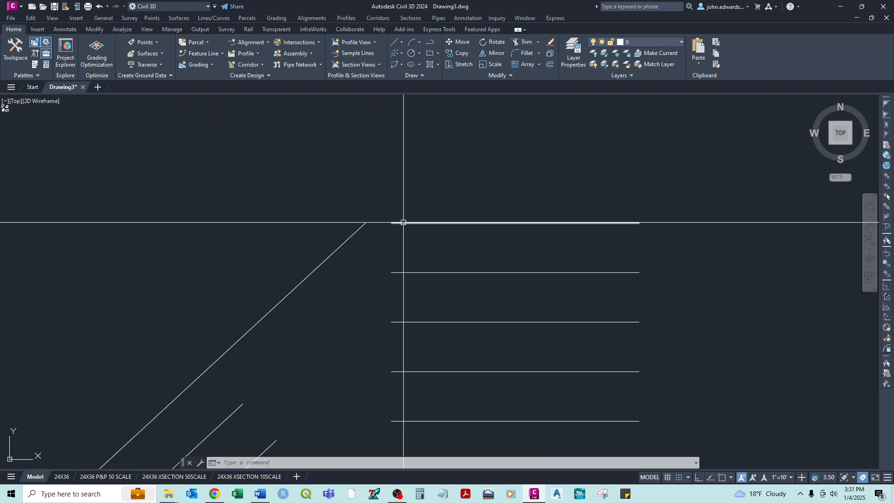
{"action": "scroll", "coordinate": [356, 227], "scroll_direction": "up", "scroll_amount": 4}
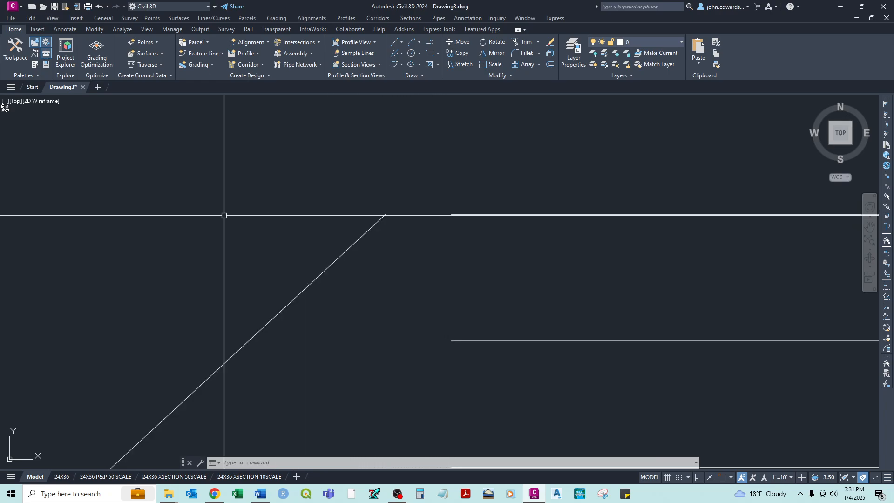
{"action": "scroll", "coordinate": [311, 170], "scroll_direction": "down", "scroll_amount": 4}
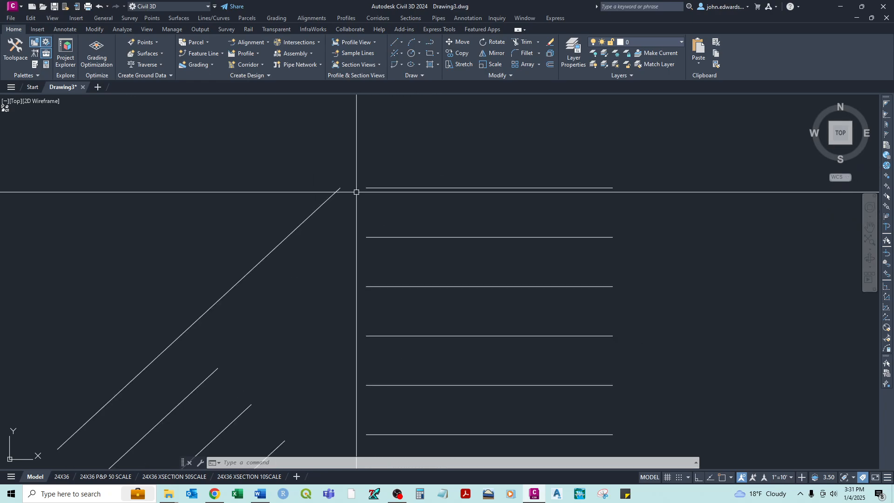
{"action": "scroll", "coordinate": [324, 172], "scroll_direction": "up", "scroll_amount": 2}
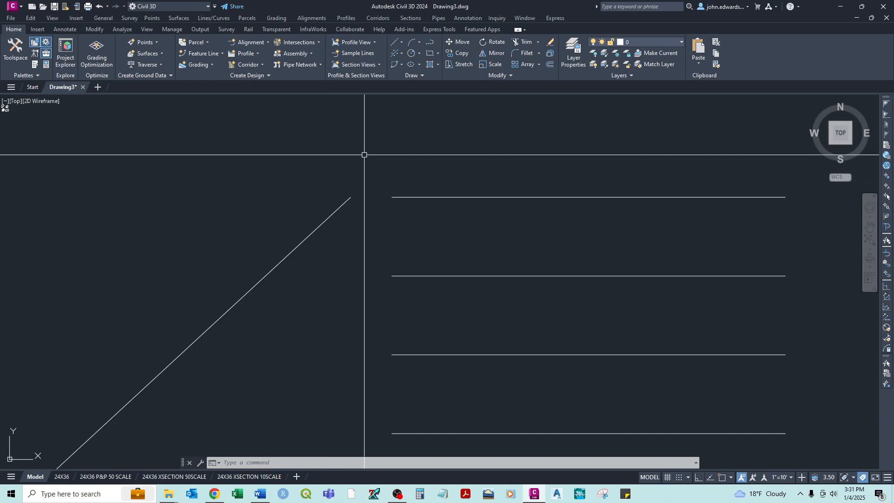
{"action": "right_click", "coordinate": [384, 157]}
{"action": "left_click", "coordinate": [398, 158]}
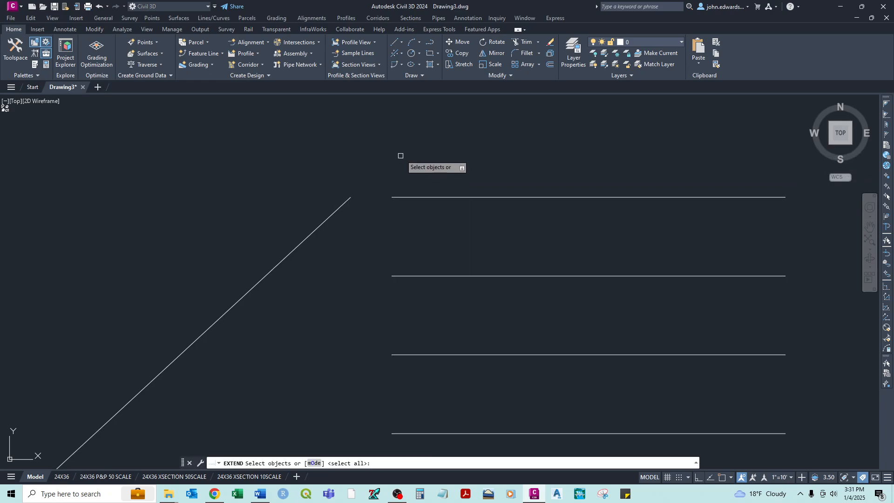
{"action": "left_click", "coordinate": [314, 231]}
{"action": "key", "text": "Return"}
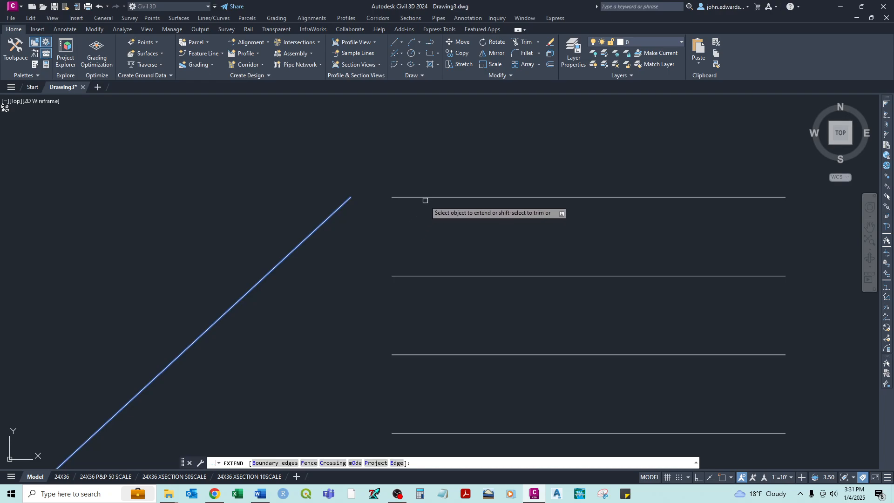
{"action": "left_click", "coordinate": [423, 197]}
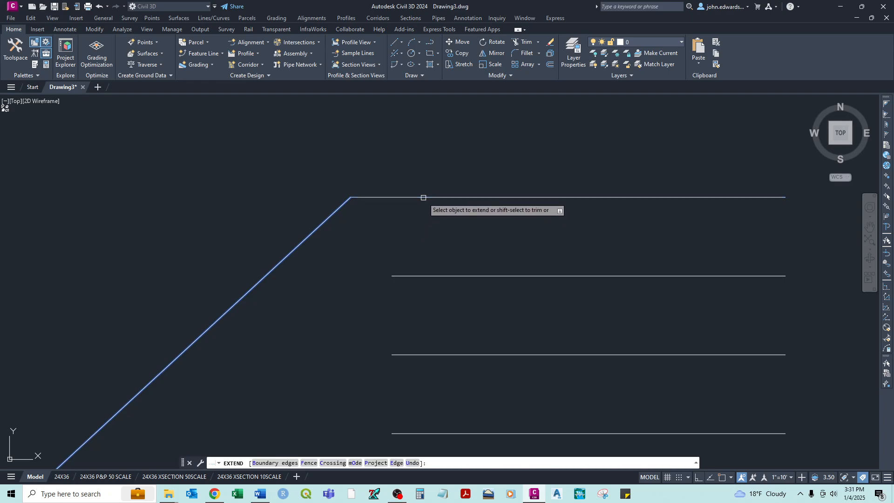
{"action": "right_click", "coordinate": [423, 136]}
{"action": "left_click", "coordinate": [436, 139]}
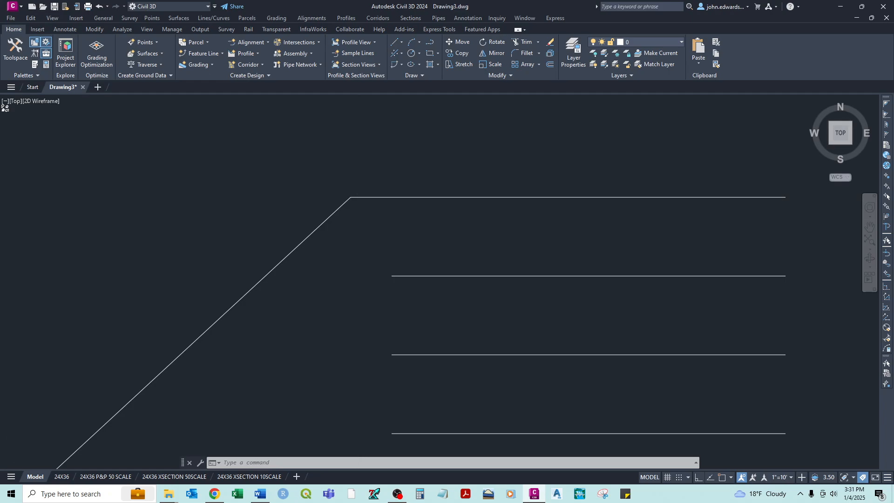
Extend the second horizontal line and the second slanted line to meet at a corner, using both as boundary edges, and end the command
{"action": "scroll", "coordinate": [349, 200], "scroll_direction": "down", "scroll_amount": 5}
{"action": "scroll", "coordinate": [327, 250], "scroll_direction": "up", "scroll_amount": 2}
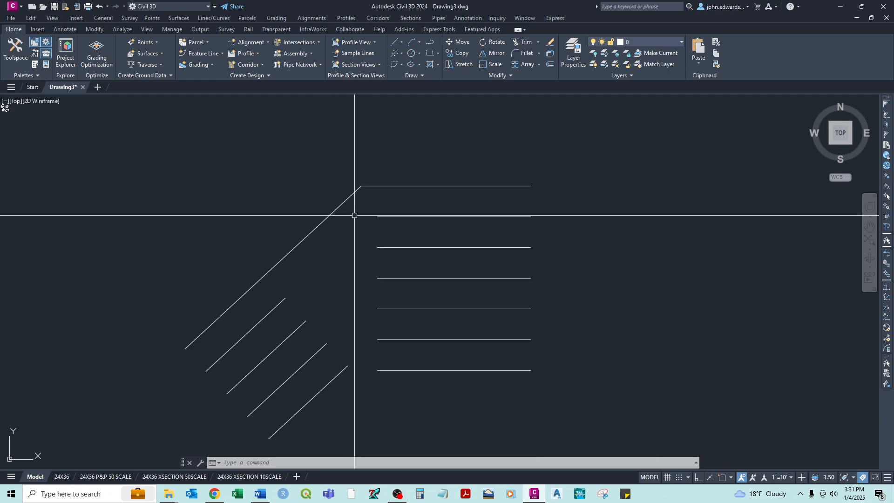
{"action": "right_click", "coordinate": [341, 247]}
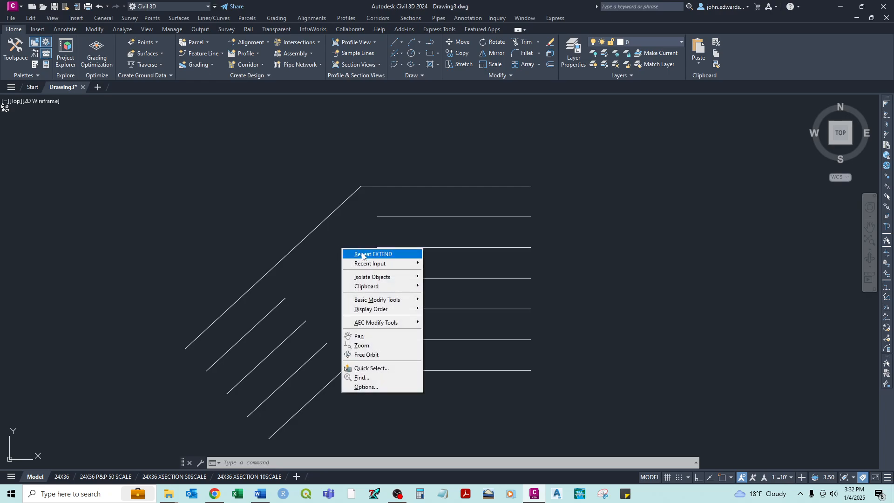
{"action": "left_click", "coordinate": [362, 255]}
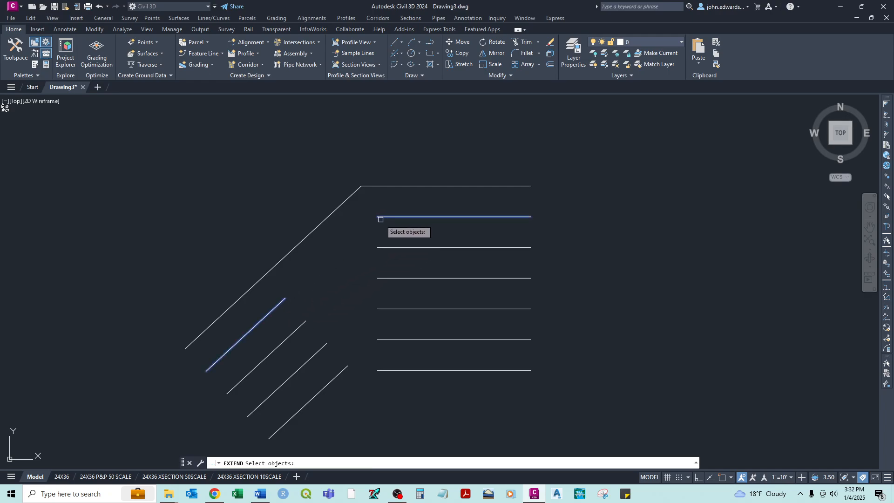
{"action": "scroll", "coordinate": [359, 238], "scroll_direction": "up", "scroll_amount": 2}
{"action": "key", "text": "Return"}
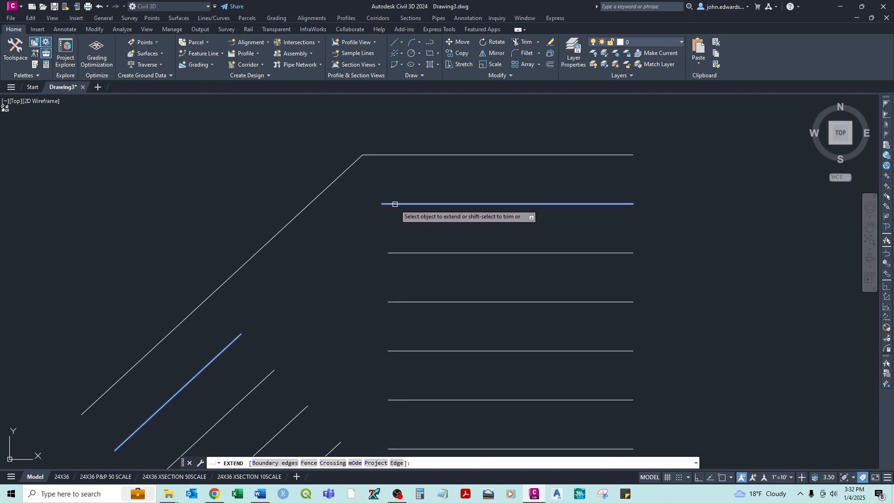
{"action": "left_click", "coordinate": [237, 336]}
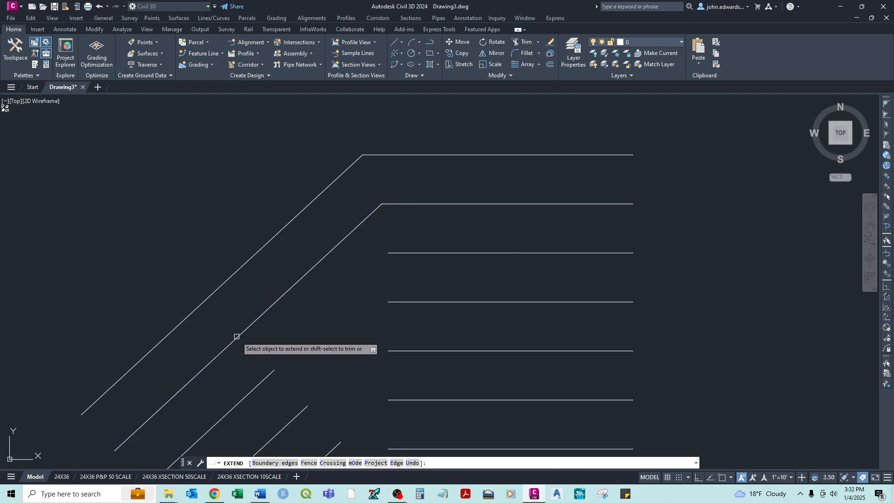
{"action": "key", "text": "Return"}
Extend the upper ends of the three remaining lower slanted lines to the second horizontal line as boundary edge, and end the command
{"action": "scroll", "coordinate": [305, 313], "scroll_direction": "down", "scroll_amount": 4}
{"action": "middle_click_drag", "start_coordinate": [313, 320], "coordinate": [319, 247]}
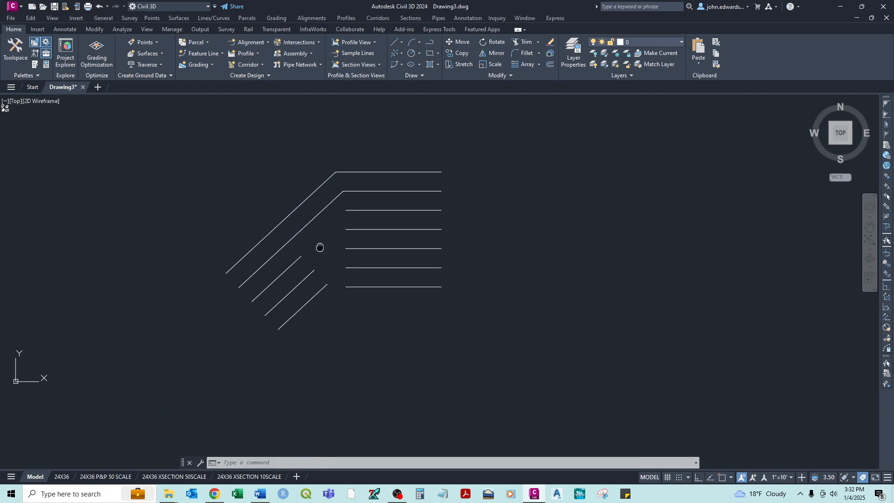
{"action": "scroll", "coordinate": [326, 230], "scroll_direction": "up", "scroll_amount": 3}
{"action": "right_click", "coordinate": [326, 231]}
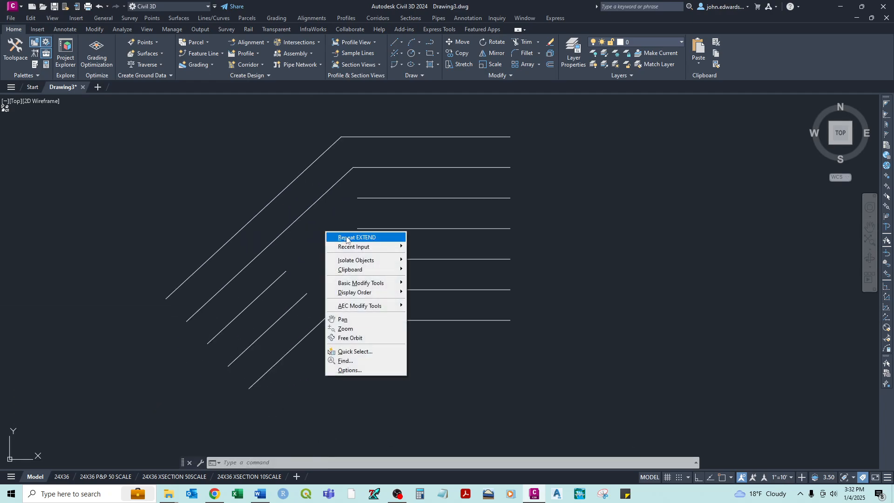
{"action": "left_click", "coordinate": [346, 238]}
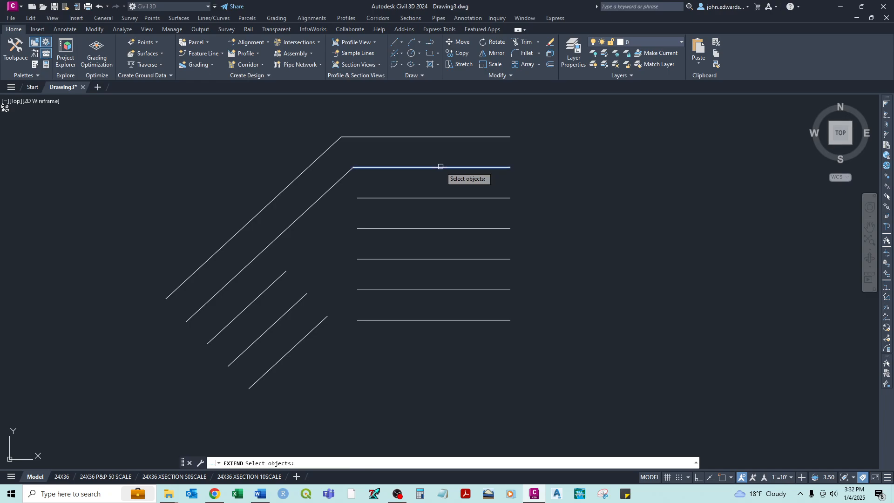
{"action": "left_click", "coordinate": [440, 167]}
{"action": "key", "text": "Return"}
{"action": "left_click", "coordinate": [277, 277]}
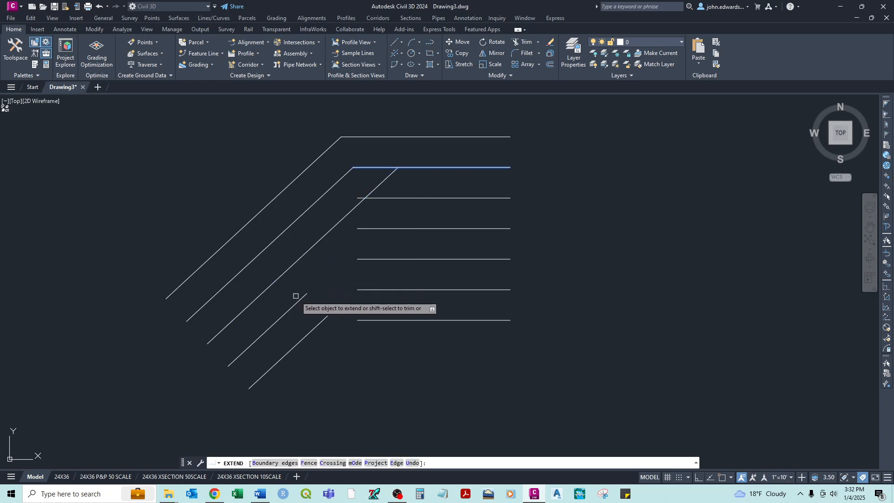
{"action": "left_click", "coordinate": [299, 300]}
{"action": "left_click", "coordinate": [320, 322]}
{"action": "right_click", "coordinate": [343, 348]}
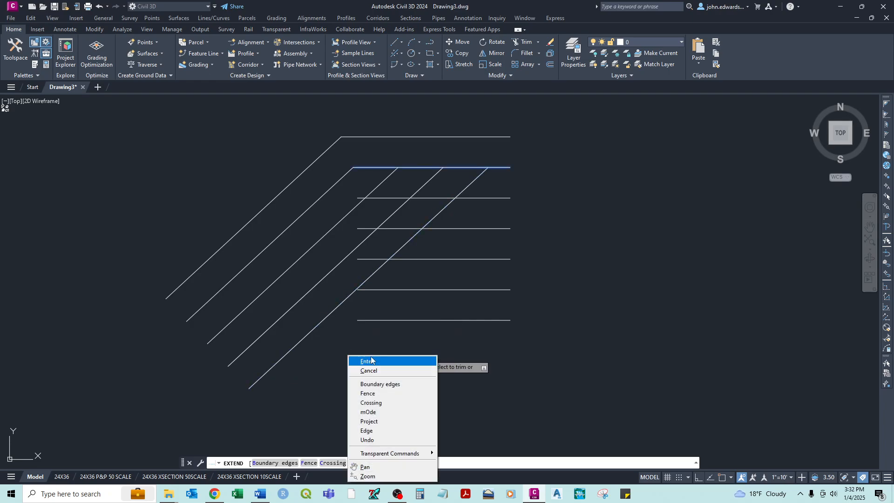
{"action": "left_click", "coordinate": [368, 358]}
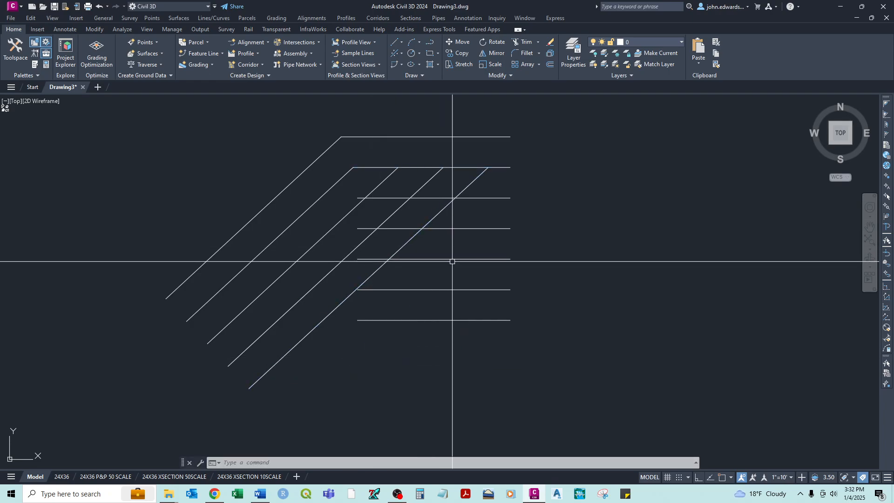
Delete the two lowest horizontal lines
{"action": "left_click", "coordinate": [466, 281]}
{"action": "left_click", "coordinate": [440, 328]}
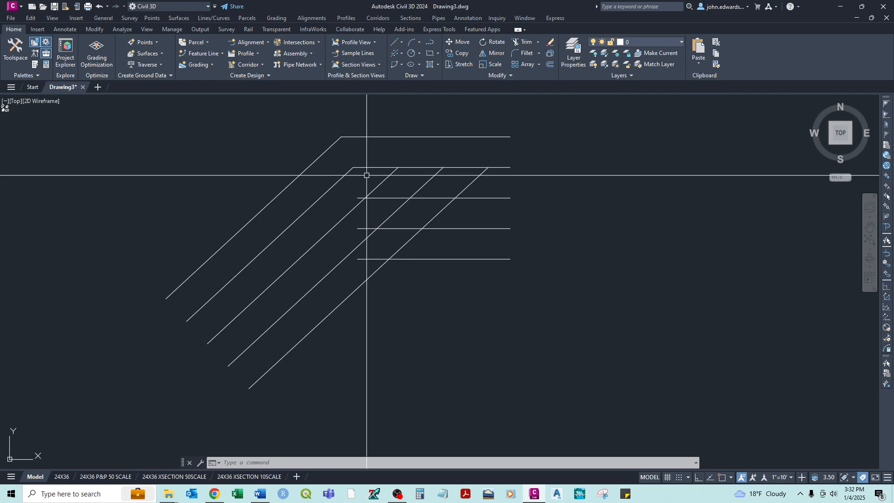
Trim off the part of the third slanted line above the third horizontal line, using that horizontal line as cutting edge
{"action": "scroll", "coordinate": [366, 176], "scroll_direction": "up", "scroll_amount": 2}
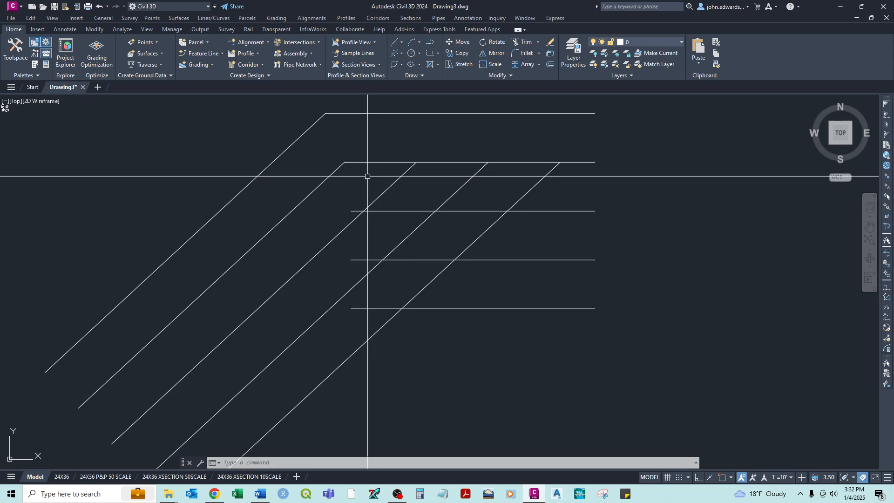
{"action": "scroll", "coordinate": [340, 200], "scroll_direction": "up", "scroll_amount": 4}
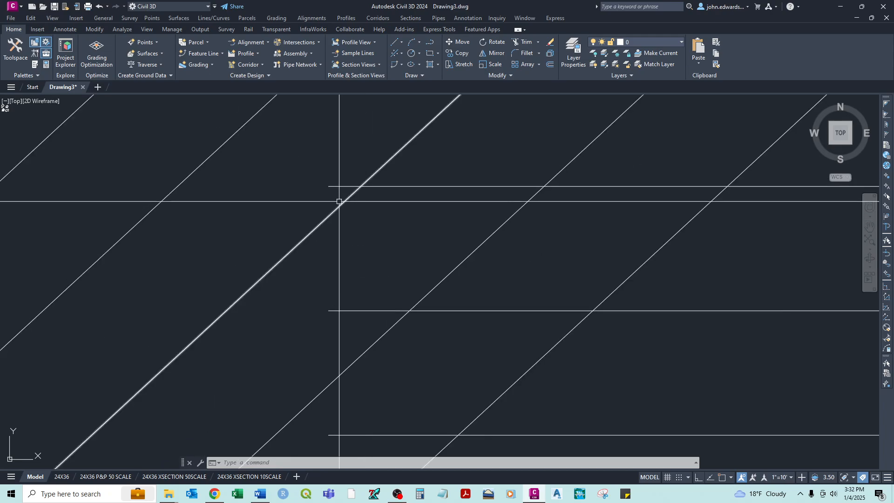
{"action": "scroll", "coordinate": [331, 185], "scroll_direction": "down", "scroll_amount": 3}
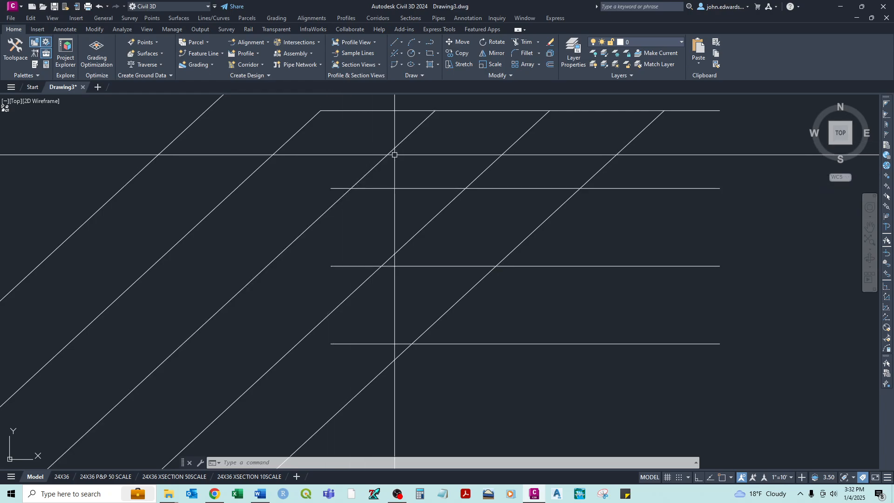
{"action": "scroll", "coordinate": [354, 135], "scroll_direction": "down", "scroll_amount": 2}
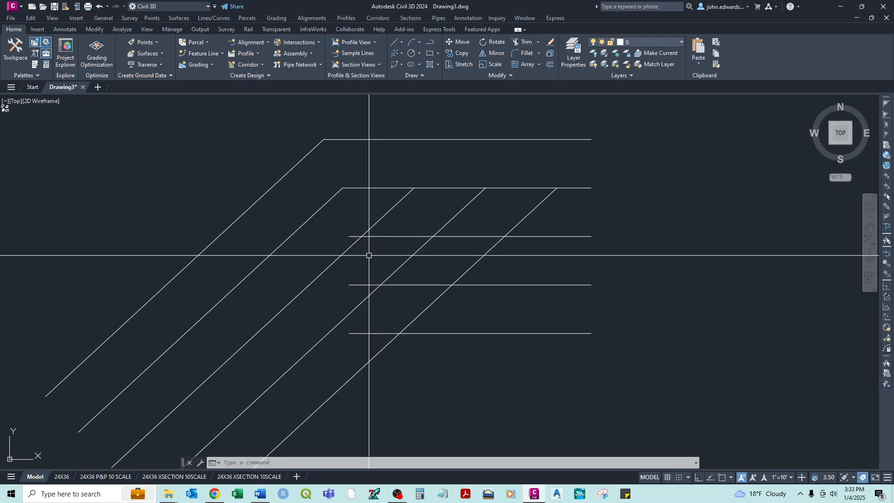
{"action": "type", "text": "TR"}
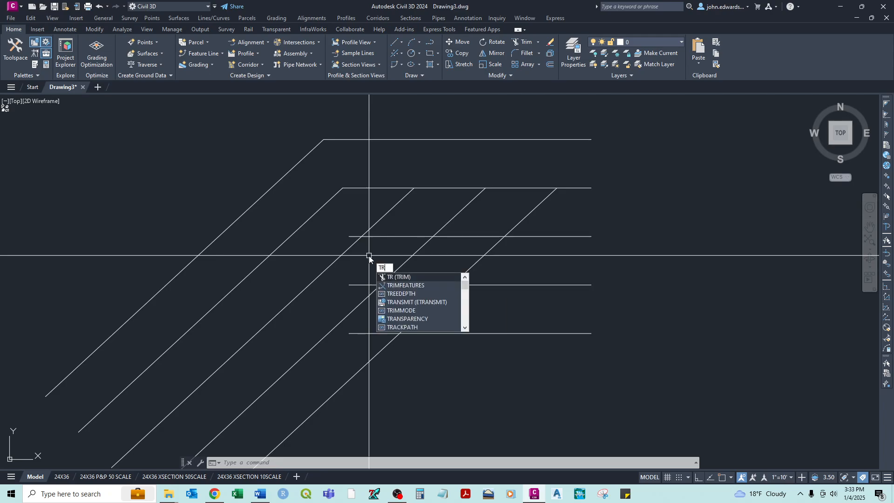
{"action": "key", "text": "Return"}
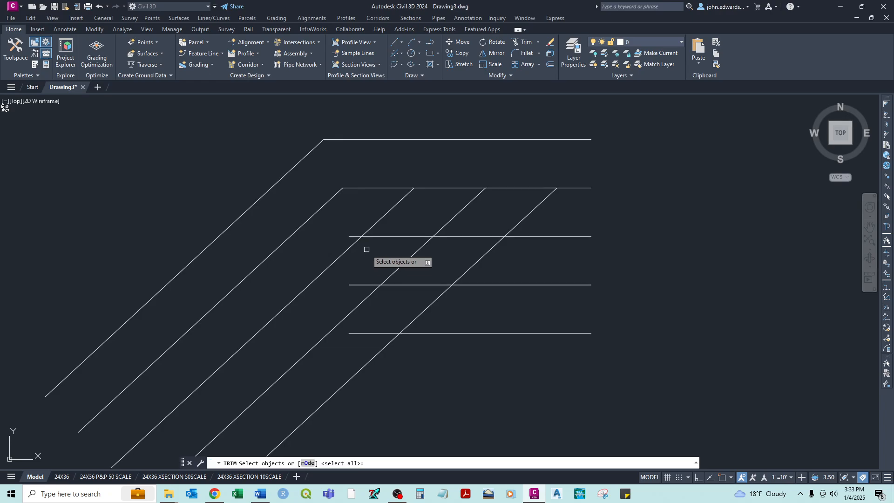
{"action": "scroll", "coordinate": [364, 249], "scroll_direction": "up", "scroll_amount": 4}
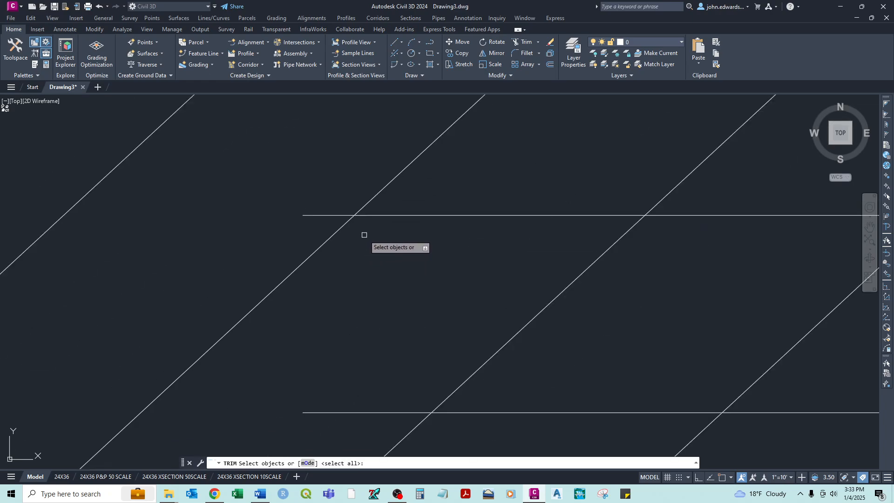
{"action": "scroll", "coordinate": [364, 235], "scroll_direction": "down", "scroll_amount": 2}
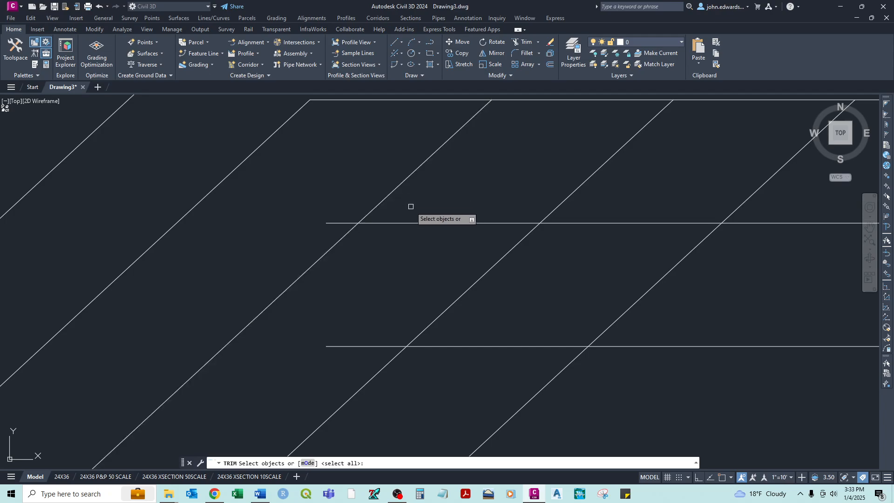
{"action": "left_click", "coordinate": [378, 223]}
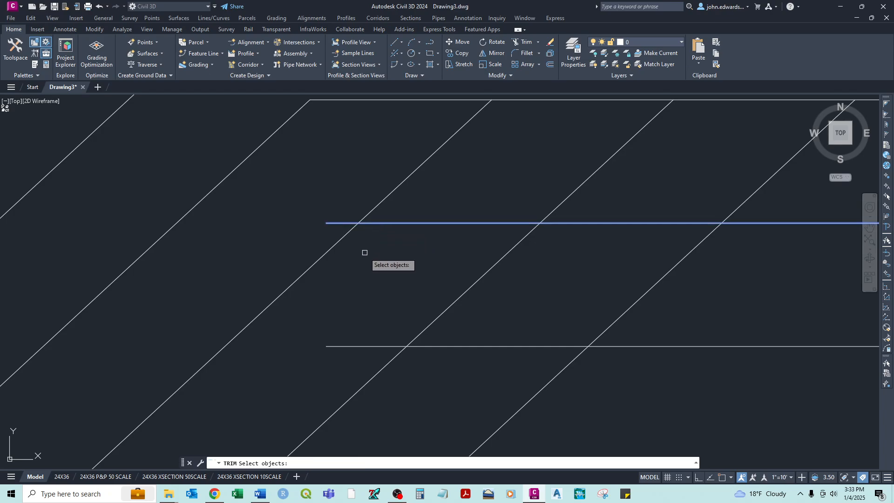
{"action": "key", "text": "Return"}
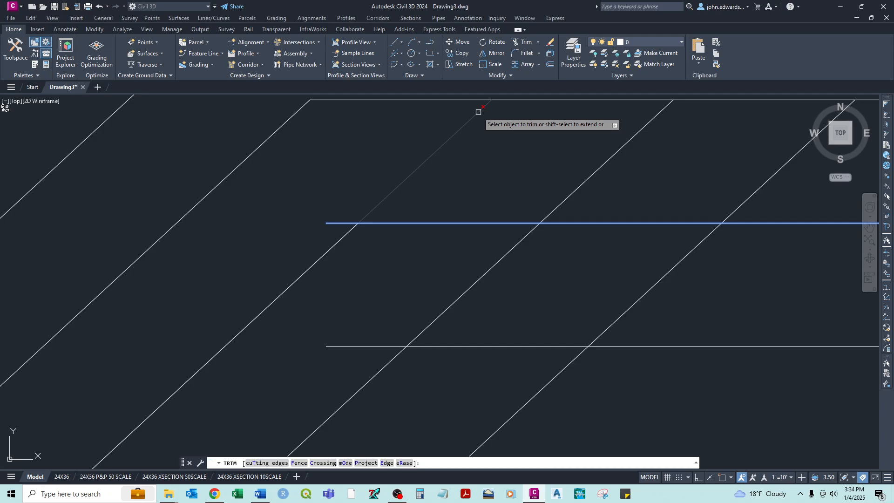
{"action": "right_click", "coordinate": [402, 167]}
{"action": "left_click", "coordinate": [411, 170]}
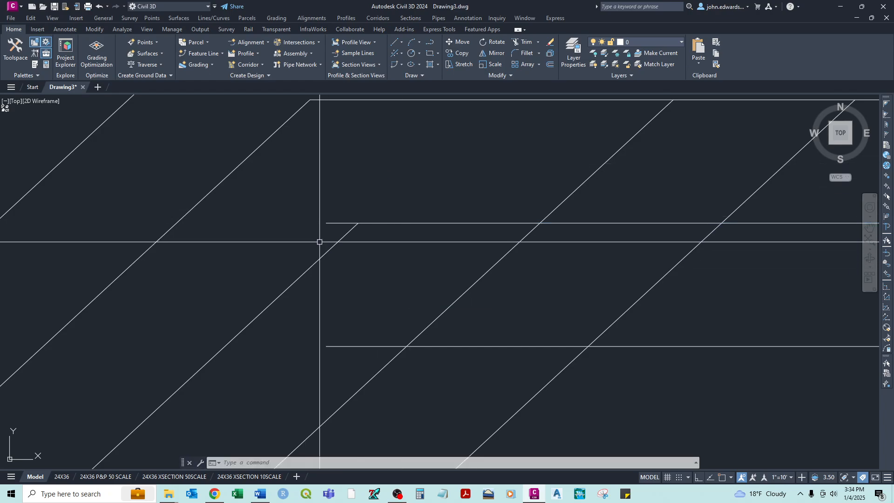
Trim the third horizontal line's left overhang back to the third slanted line as cutting edge, and end the command
{"action": "right_click", "coordinate": [360, 252]}
{"action": "left_click", "coordinate": [376, 256]}
{"action": "left_click", "coordinate": [345, 238]}
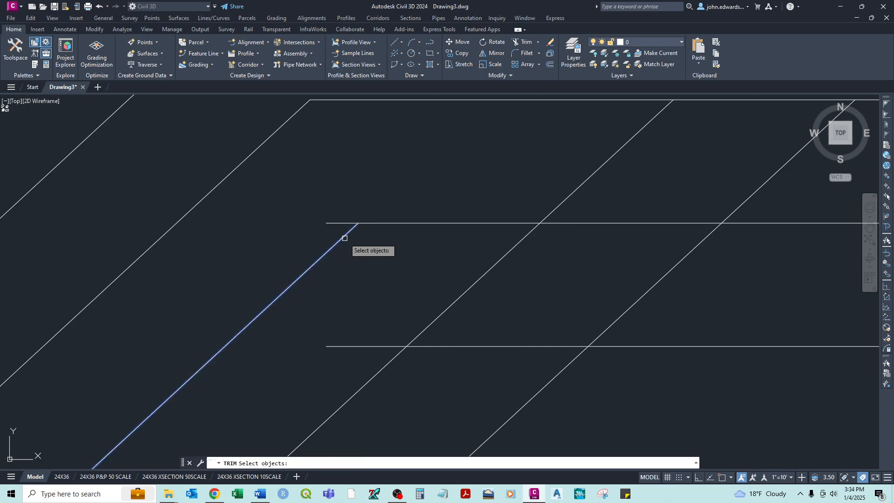
{"action": "key", "text": "Return"}
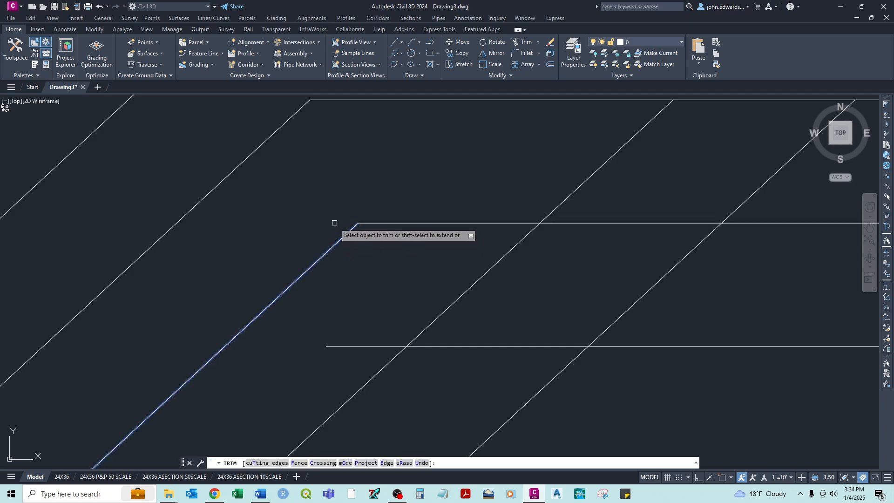
{"action": "key", "text": "Escape"}
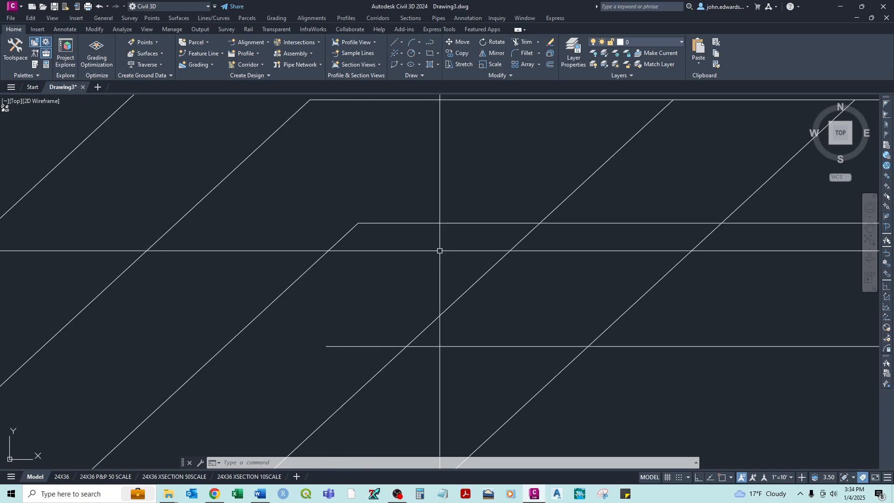
Trim the fourth slanted line's upper end and the fourth horizontal line's left overhang to a corner, using both lines as cutting edges
{"action": "mouse_move", "coordinate": [440, 251]}
{"action": "middle_mouse_down"}
{"action": "mouse_move", "coordinate": [419, 263]}
{"action": "mouse_move", "coordinate": [428, 208]}
{"action": "middle_mouse_up"}
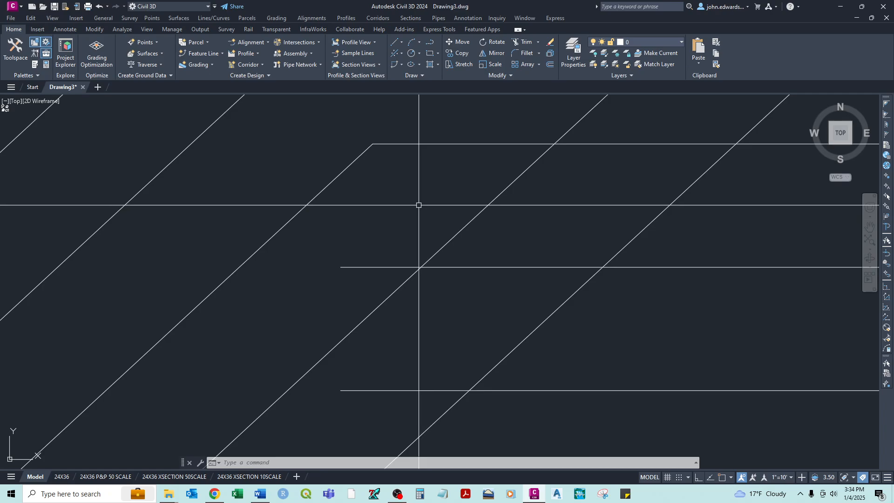
{"action": "scroll", "coordinate": [418, 205], "scroll_direction": "down", "scroll_amount": 2}
{"action": "scroll", "coordinate": [442, 222], "scroll_direction": "up", "scroll_amount": 2}
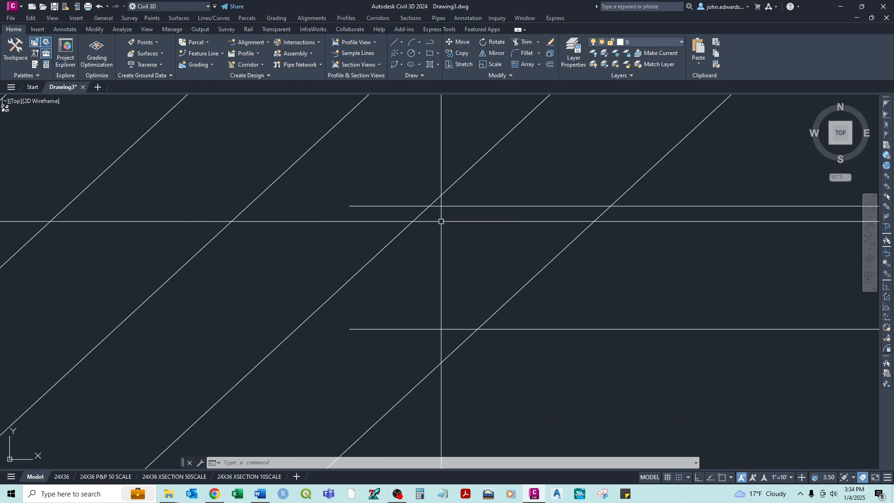
{"action": "type", "text": "r"}
{"action": "key", "text": "Return"}
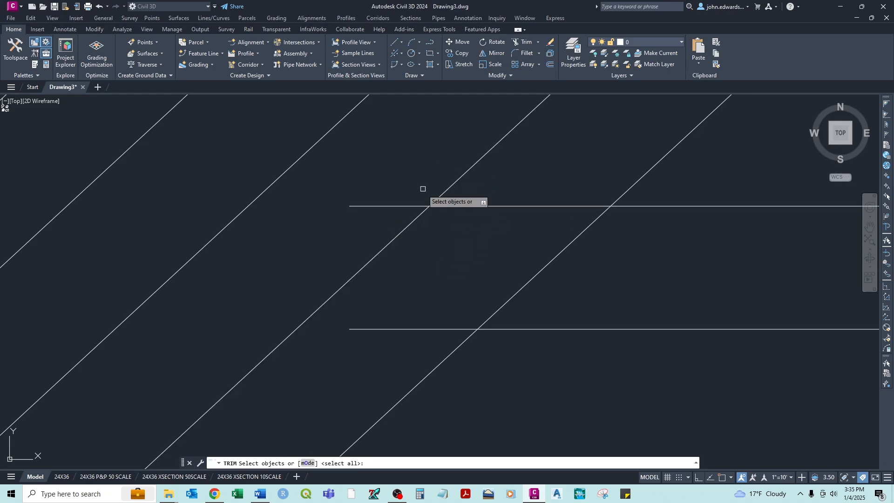
{"action": "left_click", "coordinate": [439, 167]}
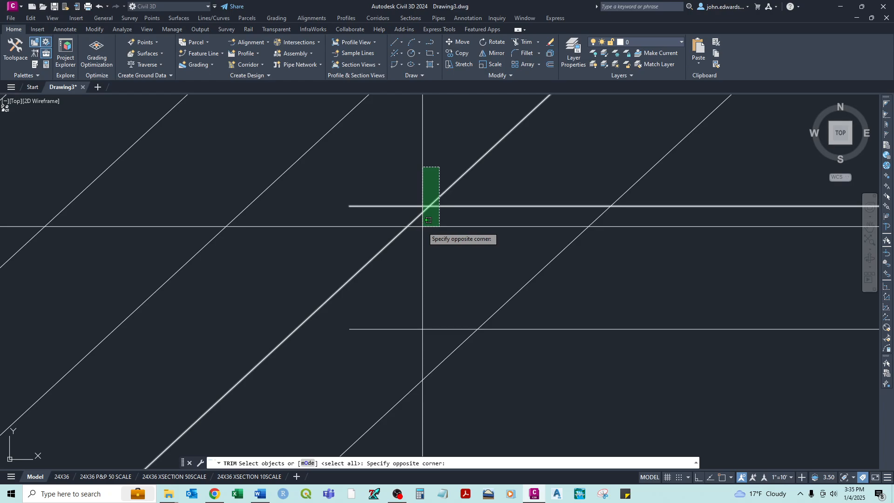
{"action": "left_click", "coordinate": [423, 227]}
{"action": "key", "text": "Return"}
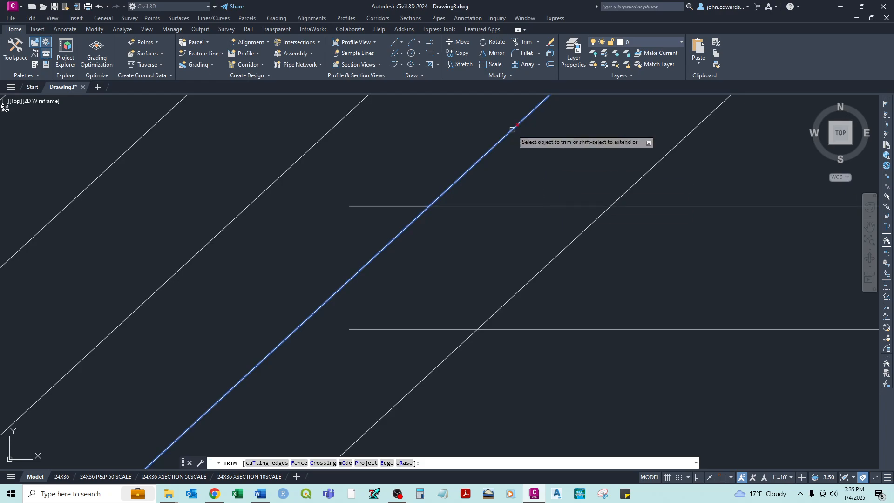
{"action": "left_click", "coordinate": [359, 205]}
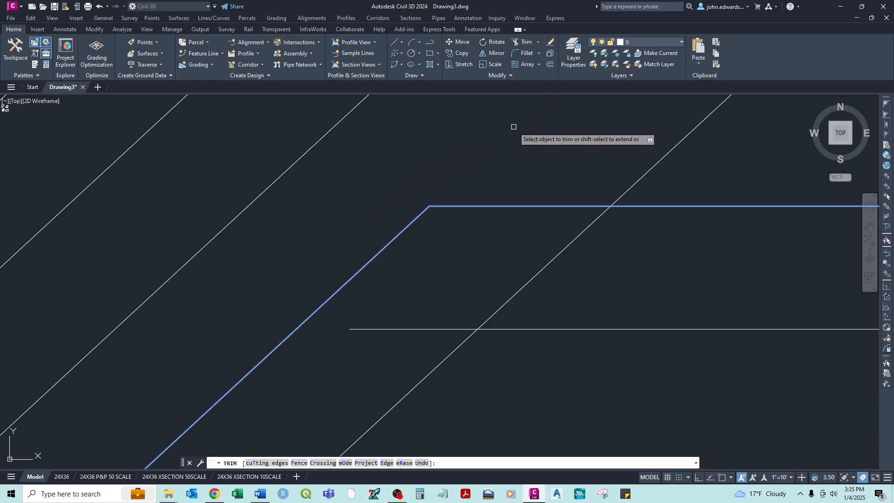
{"action": "right_click", "coordinate": [515, 125]}
{"action": "left_click", "coordinate": [519, 146]}
Trim the fifth horizontal line's left overhang back to the fifth slanted line as cutting edge, and end the command
{"action": "scroll", "coordinate": [521, 146], "scroll_direction": "down", "scroll_amount": 2}
{"action": "middle_click_drag", "start_coordinate": [521, 145], "coordinate": [444, 227]}
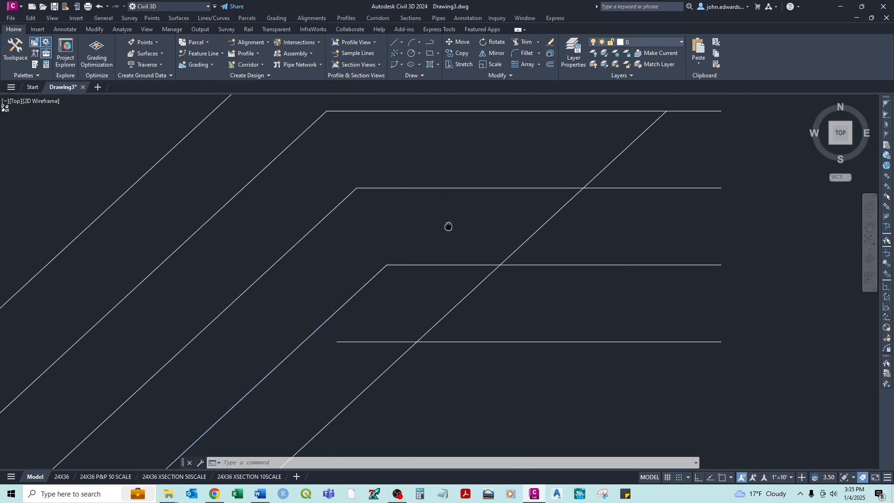
{"action": "middle_click_drag", "start_coordinate": [406, 295], "coordinate": [405, 256]}
{"action": "right_click", "coordinate": [405, 256]}
{"action": "left_click", "coordinate": [426, 260]}
{"action": "left_click", "coordinate": [412, 304]}
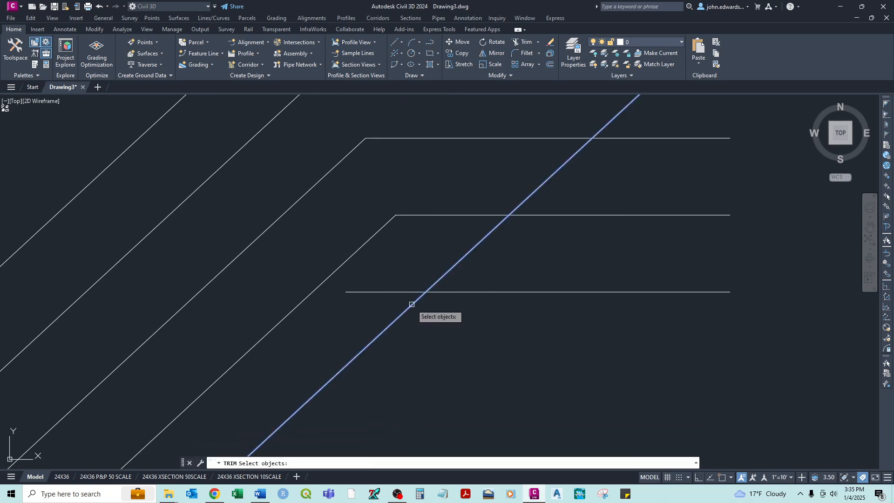
{"action": "key", "text": "Return"}
{"action": "right_click", "coordinate": [398, 264]}
{"action": "left_click", "coordinate": [412, 268]}
{"action": "scroll", "coordinate": [412, 265], "scroll_direction": "down", "scroll_amount": 2}
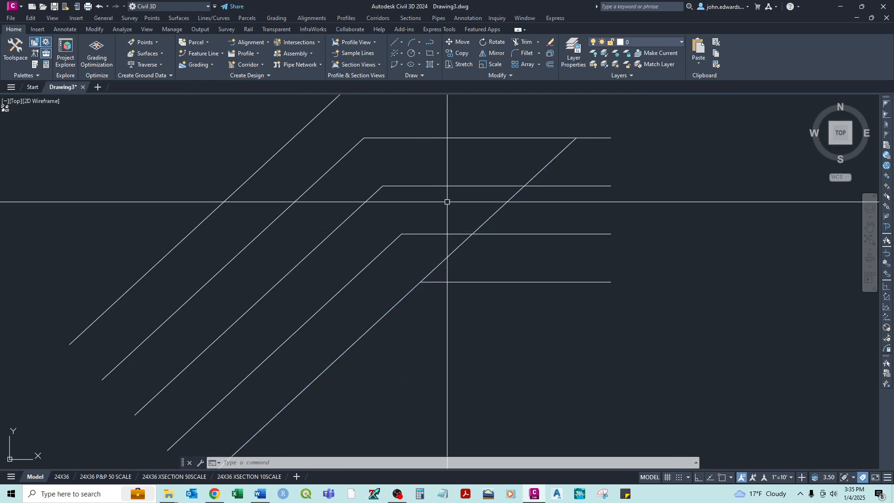
Trim off the part of the fifth slanted line above the third horizontal line, using that horizontal line as cutting edge
{"action": "middle_click_drag", "start_coordinate": [474, 210], "coordinate": [432, 232]}
{"action": "scroll", "coordinate": [469, 233], "scroll_direction": "up", "scroll_amount": 2}
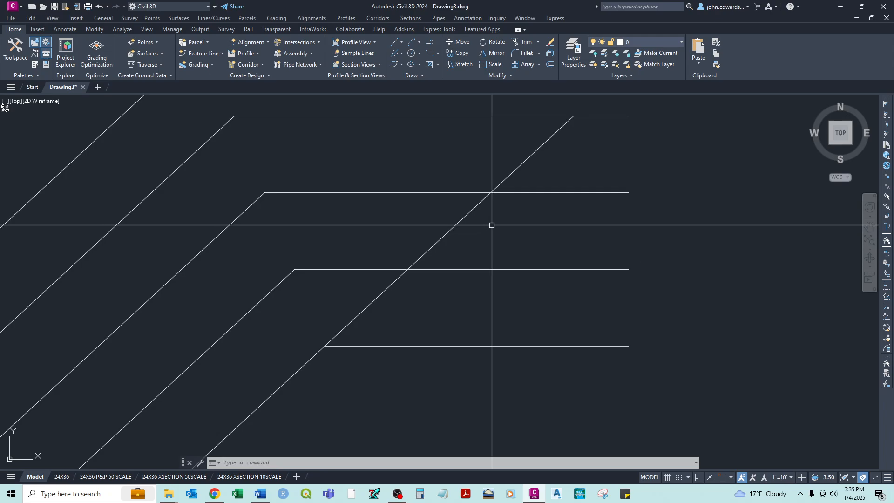
{"action": "middle_click_drag", "start_coordinate": [339, 374], "coordinate": [379, 302]}
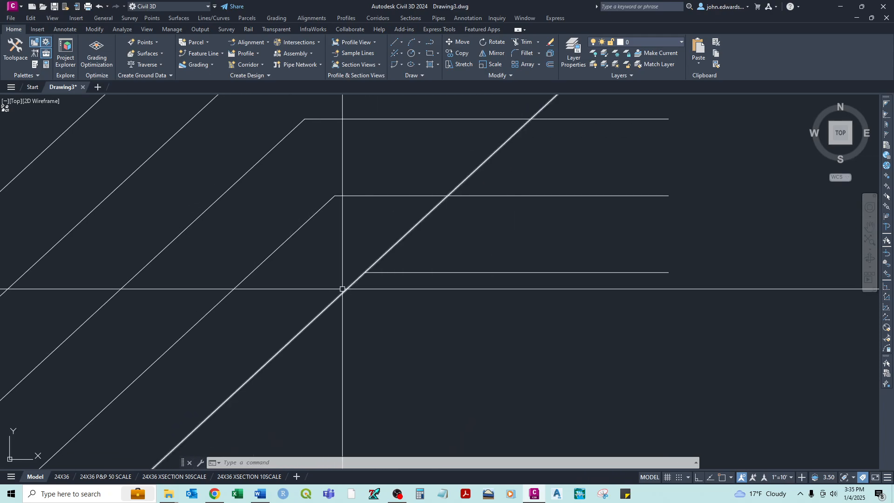
{"action": "middle_click_drag", "start_coordinate": [444, 197], "coordinate": [399, 247]}
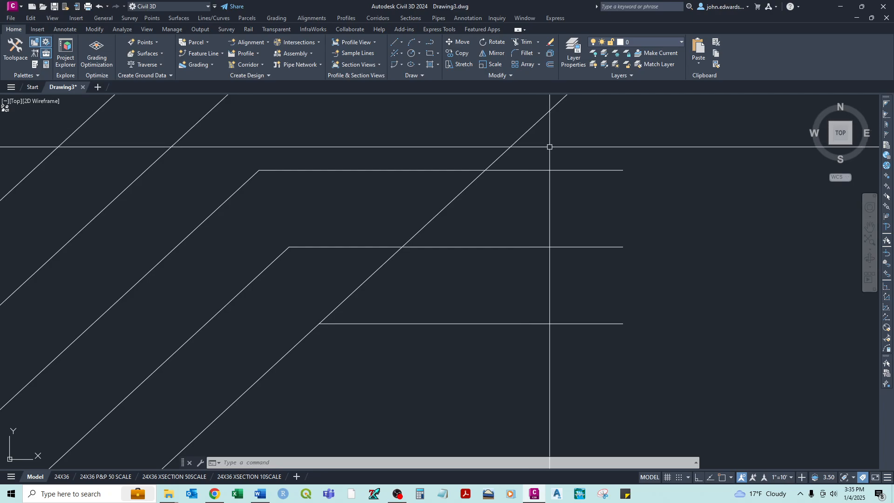
{"action": "middle_click_drag", "start_coordinate": [549, 147], "coordinate": [552, 170]}
{"action": "right_click", "coordinate": [570, 166]}
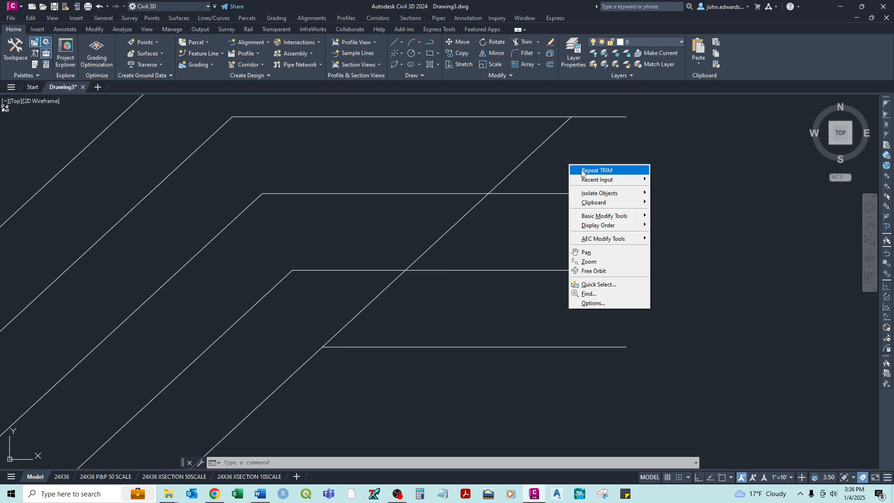
{"action": "left_click", "coordinate": [582, 170]}
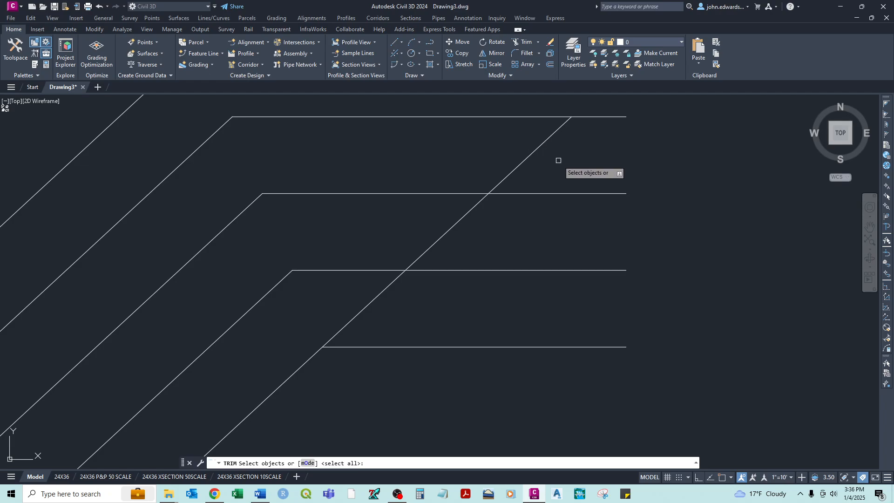
{"action": "left_click", "coordinate": [510, 194]}
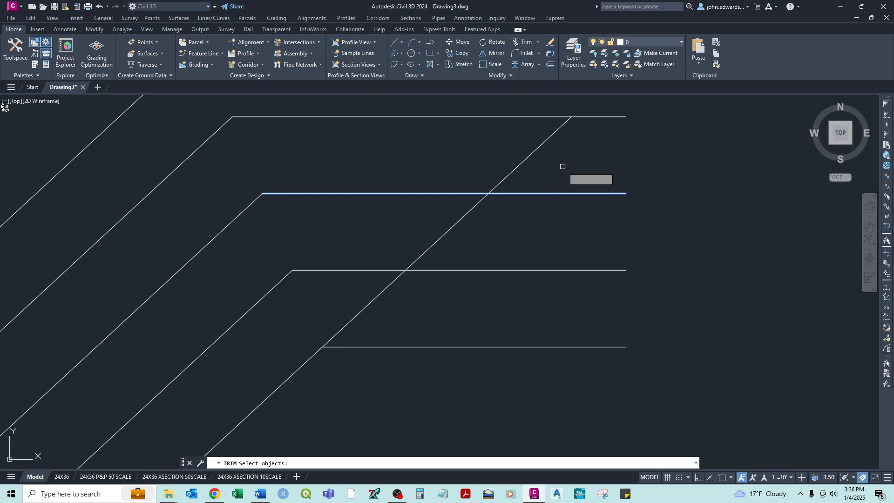
{"action": "key", "text": "Return"}
{"action": "left_click", "coordinate": [539, 148]}
{"action": "right_click", "coordinate": [538, 147]}
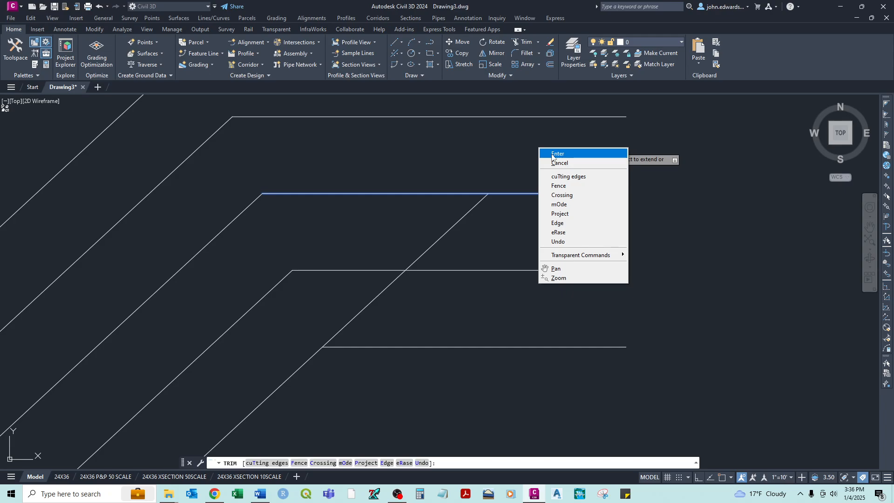
{"action": "left_click", "coordinate": [551, 154]}
{"action": "middle_click_drag", "start_coordinate": [459, 243], "coordinate": [498, 158]}
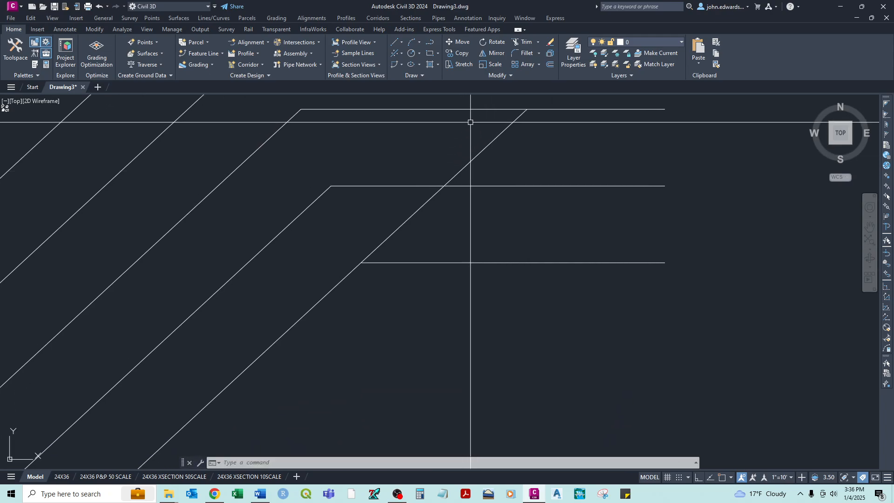
{"action": "right_click", "coordinate": [511, 159]}
{"action": "left_click", "coordinate": [523, 168]}
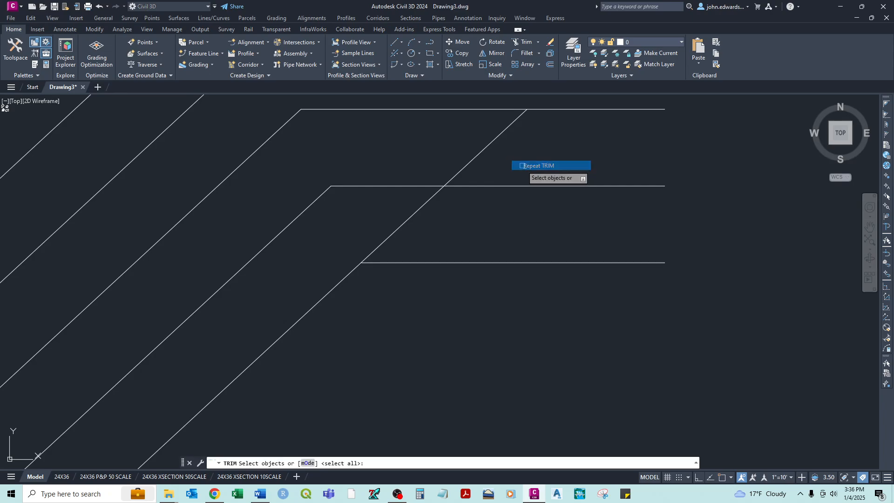
{"action": "left_click", "coordinate": [467, 185]}
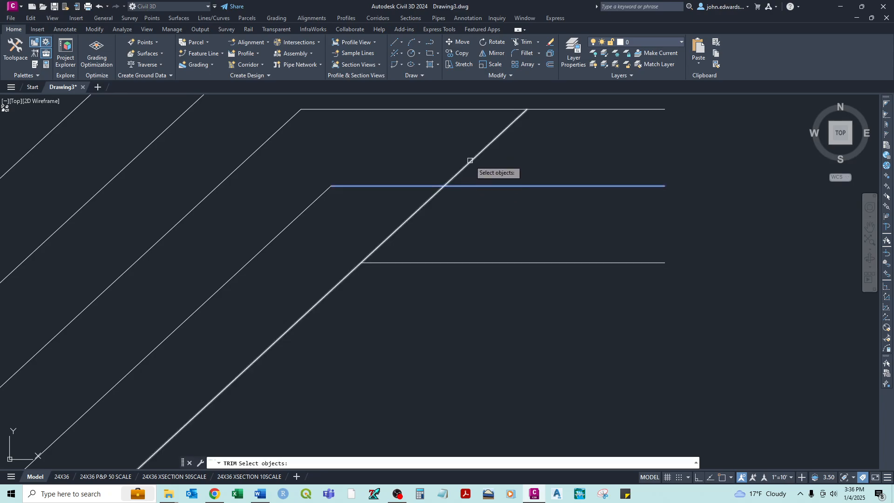
{"action": "key", "text": "Return"}
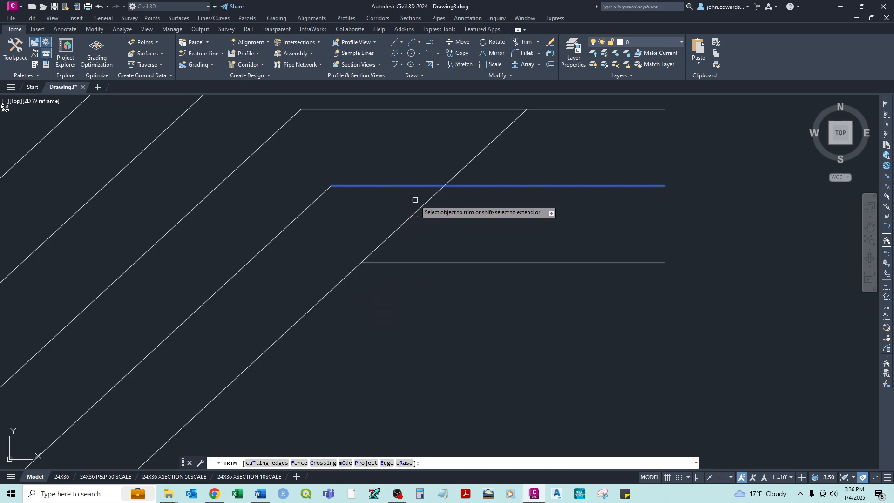
{"action": "right_click", "coordinate": [443, 225]}
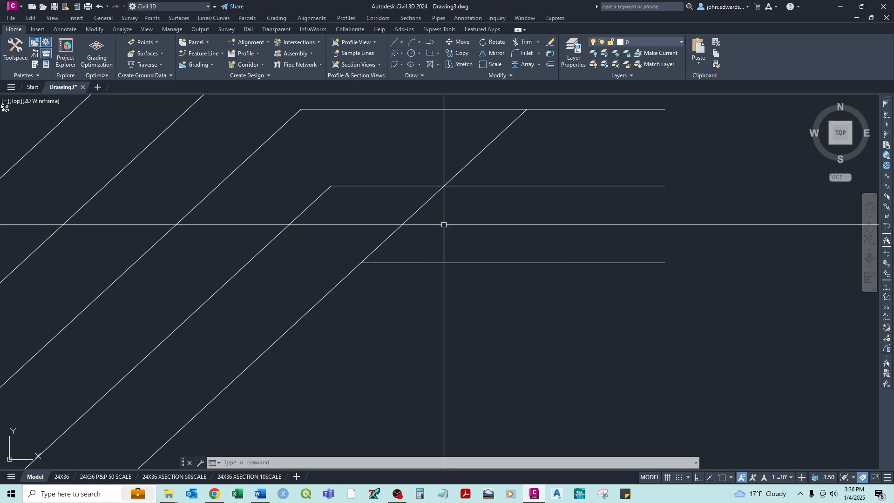
Trim out the fifth slanted line's segment between the fourth and fifth horizontal lines, using both horizontal lines as cutting edges
{"action": "right_click", "coordinate": [447, 226]}
{"action": "left_click", "coordinate": [453, 229]}
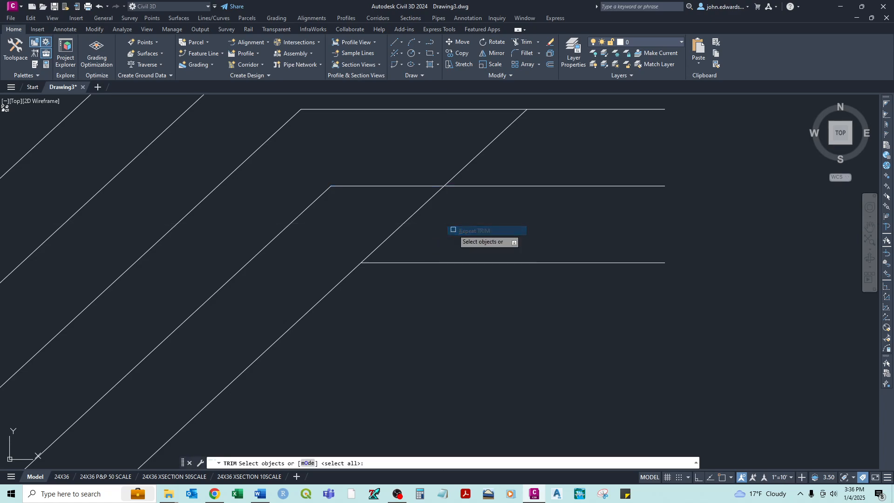
{"action": "left_click", "coordinate": [458, 186]}
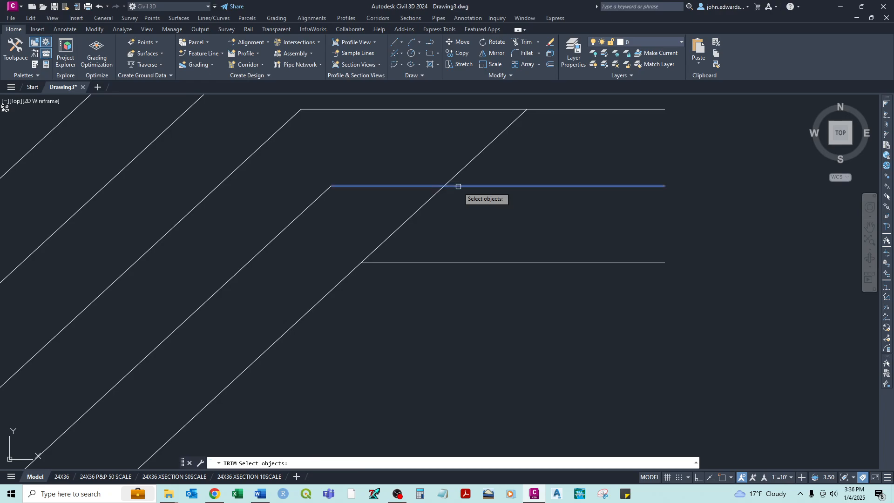
{"action": "left_click", "coordinate": [374, 262]}
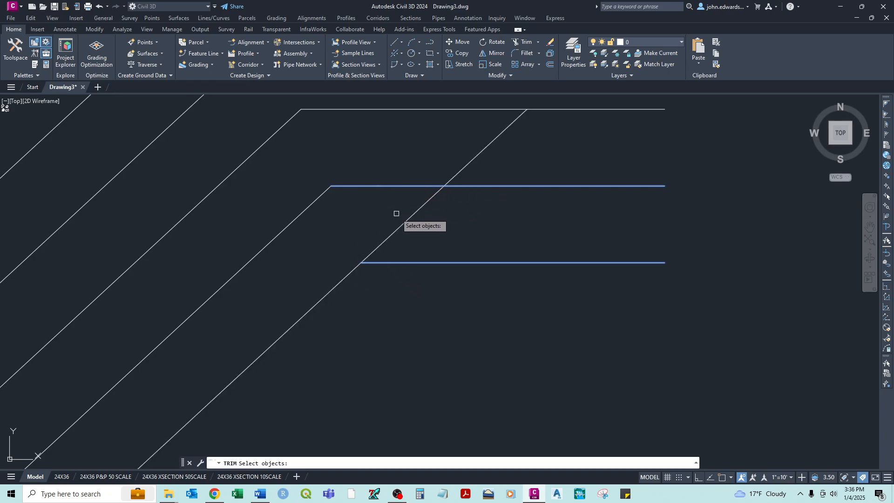
{"action": "key", "text": "Return"}
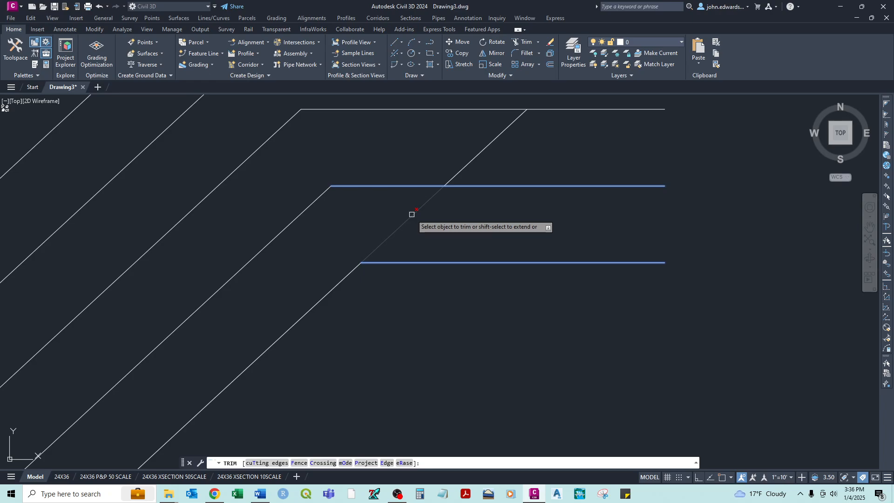
{"action": "left_click", "coordinate": [413, 214]}
{"action": "right_click", "coordinate": [429, 220]}
{"action": "left_click", "coordinate": [443, 225]}
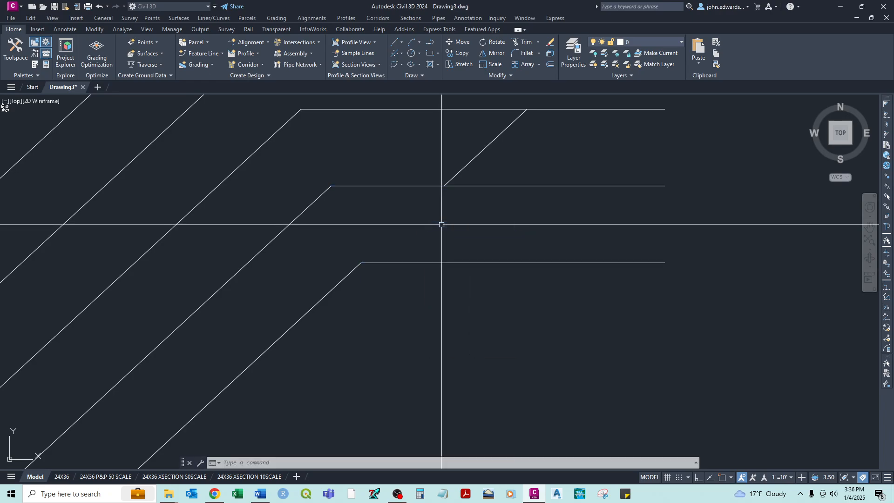
{"action": "scroll", "coordinate": [419, 225], "scroll_direction": "down", "scroll_amount": 2}
{"action": "mouse_move", "coordinate": [415, 226]}
{"action": "middle_mouse_down"}
{"action": "mouse_move", "coordinate": [441, 216]}
{"action": "mouse_move", "coordinate": [434, 284]}
{"action": "middle_mouse_up"}
{"action": "scroll", "coordinate": [434, 284], "scroll_direction": "down", "scroll_amount": 2}
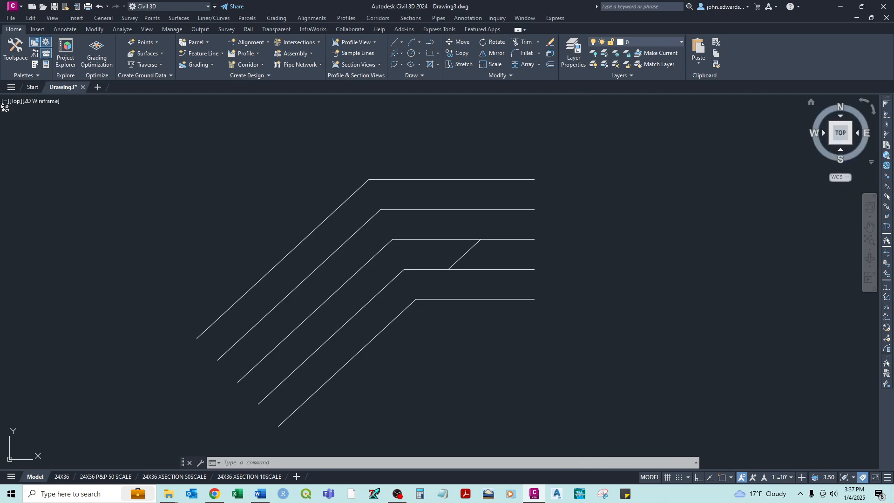
{"action": "left_click", "coordinate": [223, 462]}
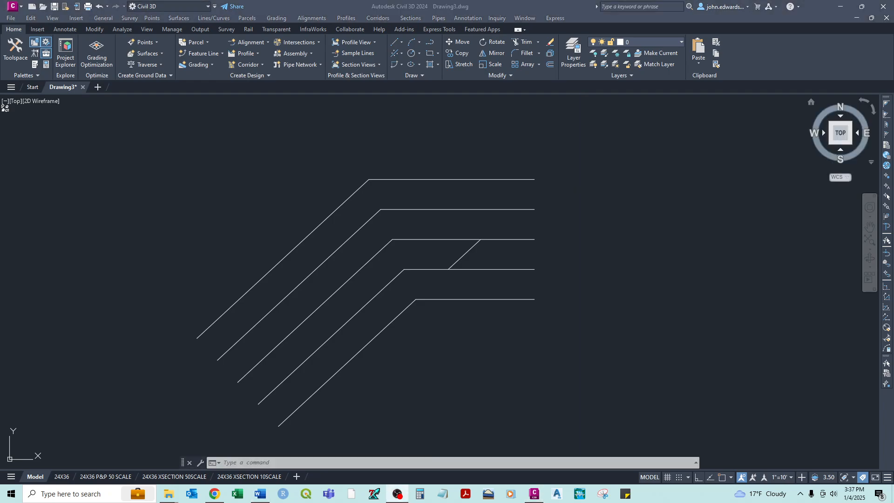